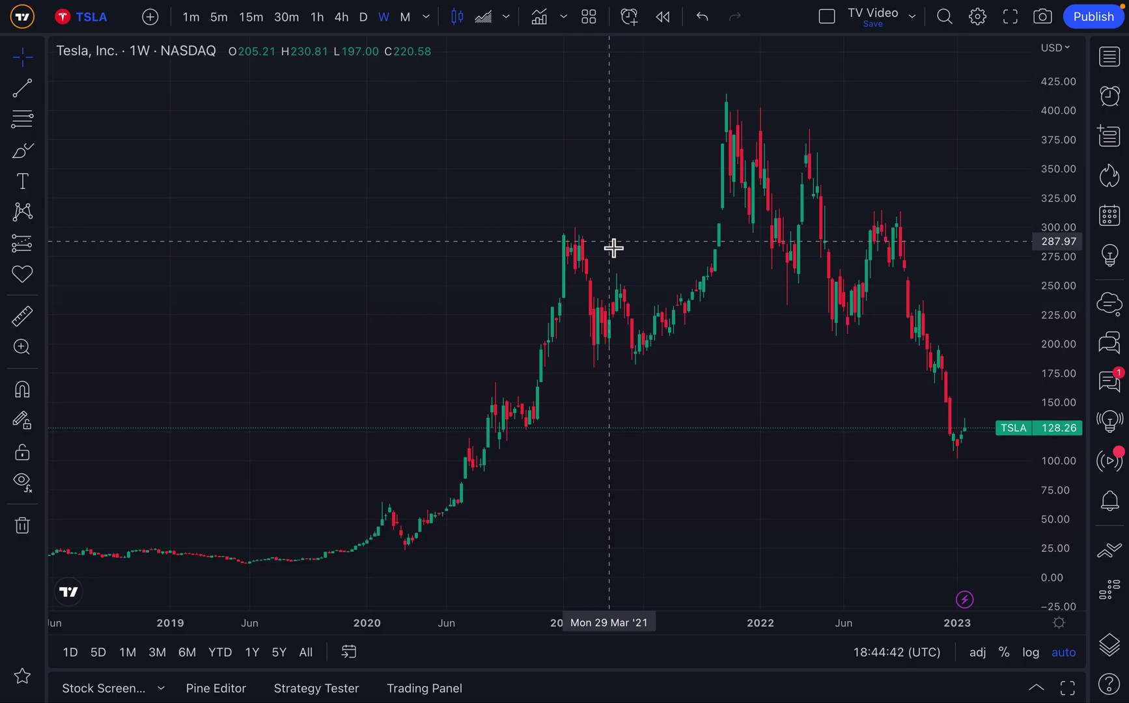
Add a quarterly Total revenue pane below the TSLA weekly chart, showing $10.744B to $21.454B.
scroll(613, 247, up, 10)
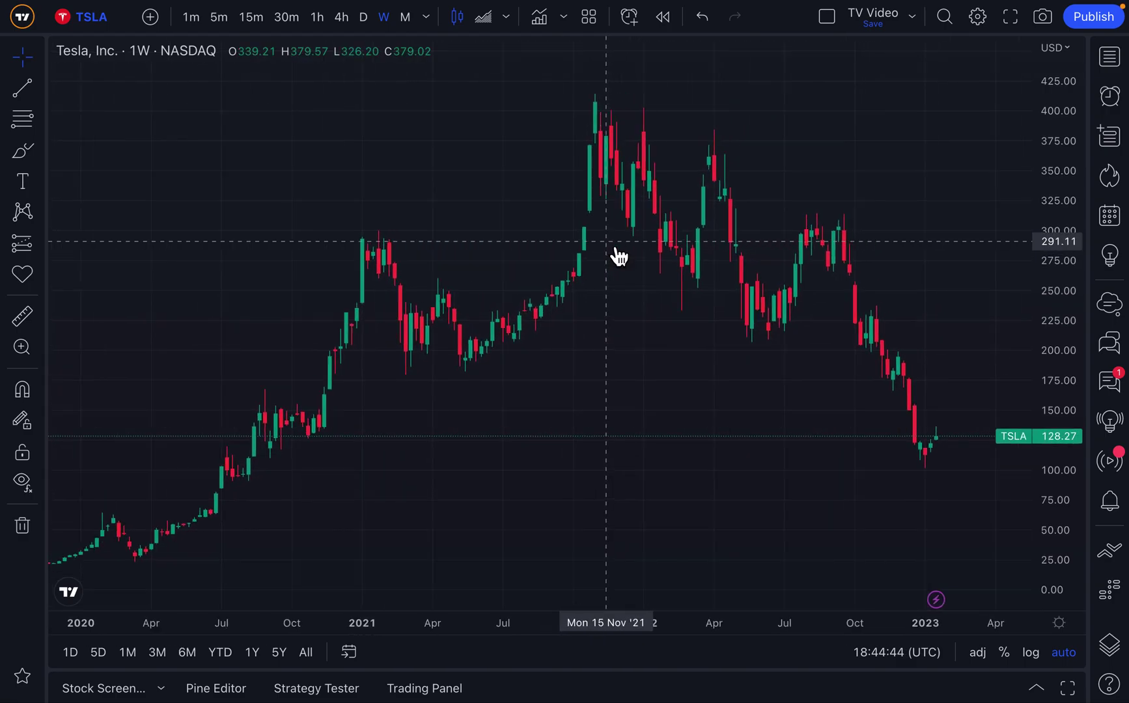
scroll(617, 255, up, 5)
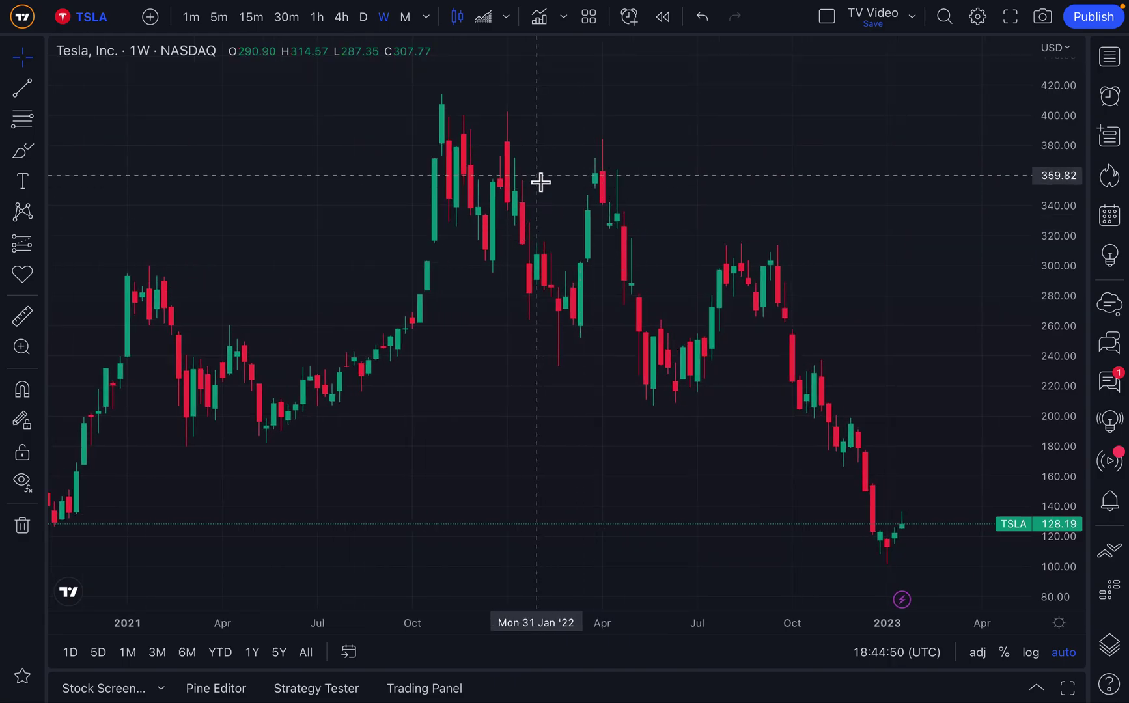
click(540, 21)
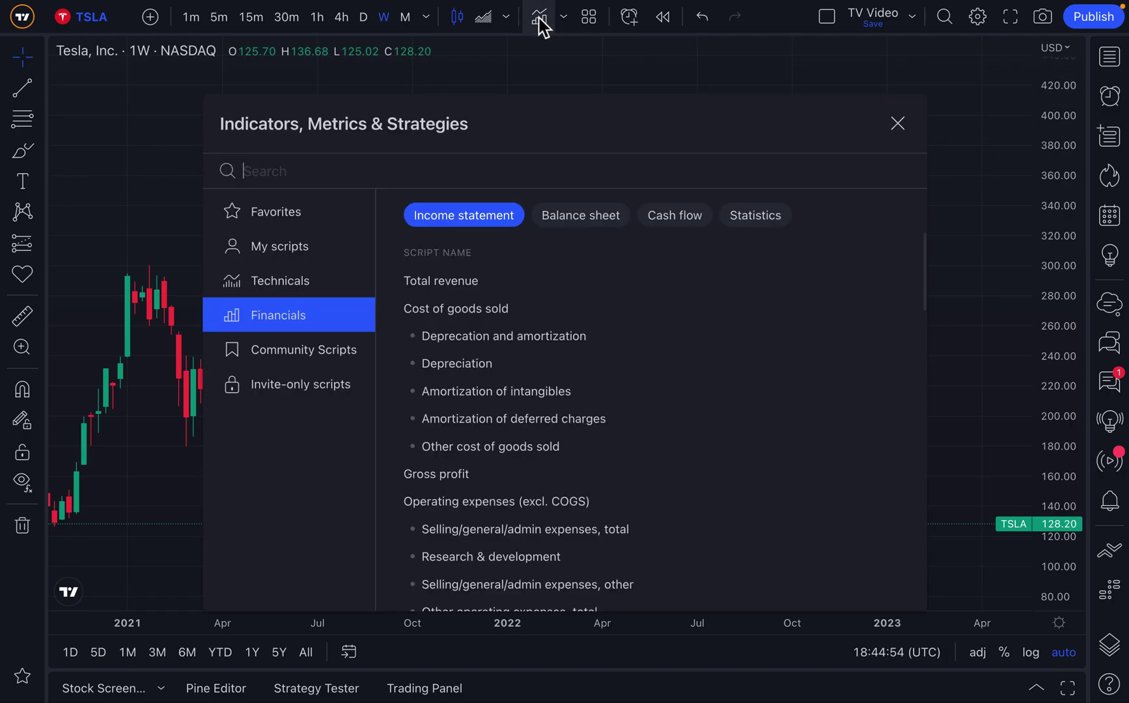
mouse_move(461, 293)
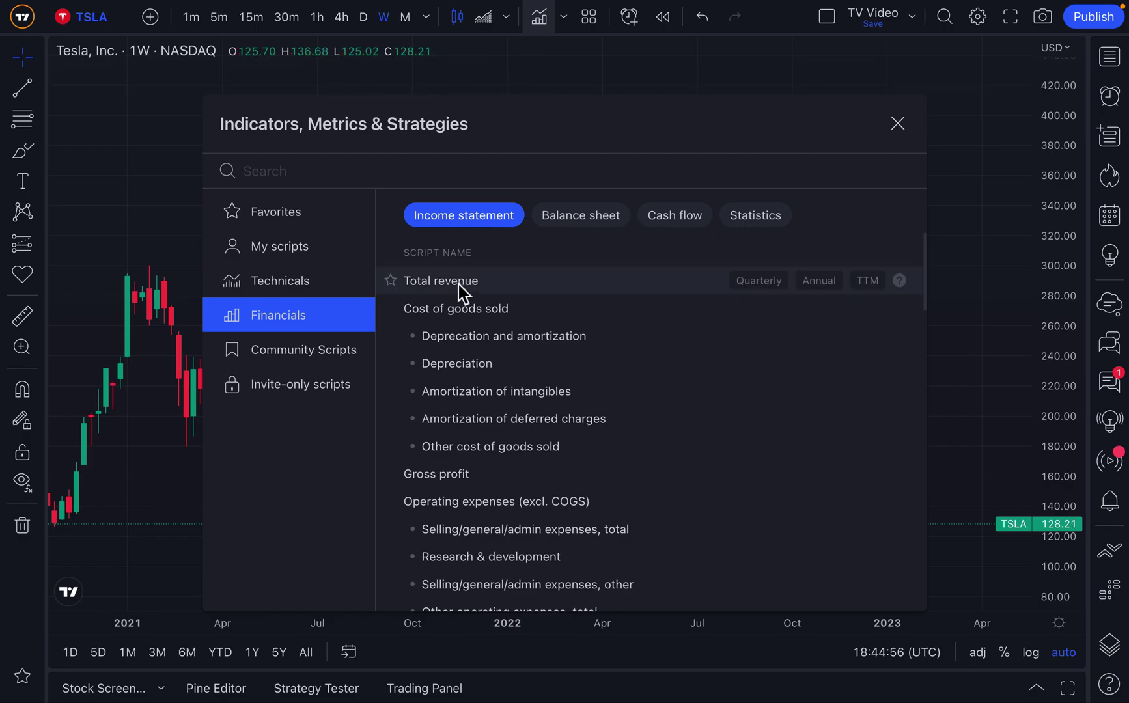
click(756, 284)
click(899, 127)
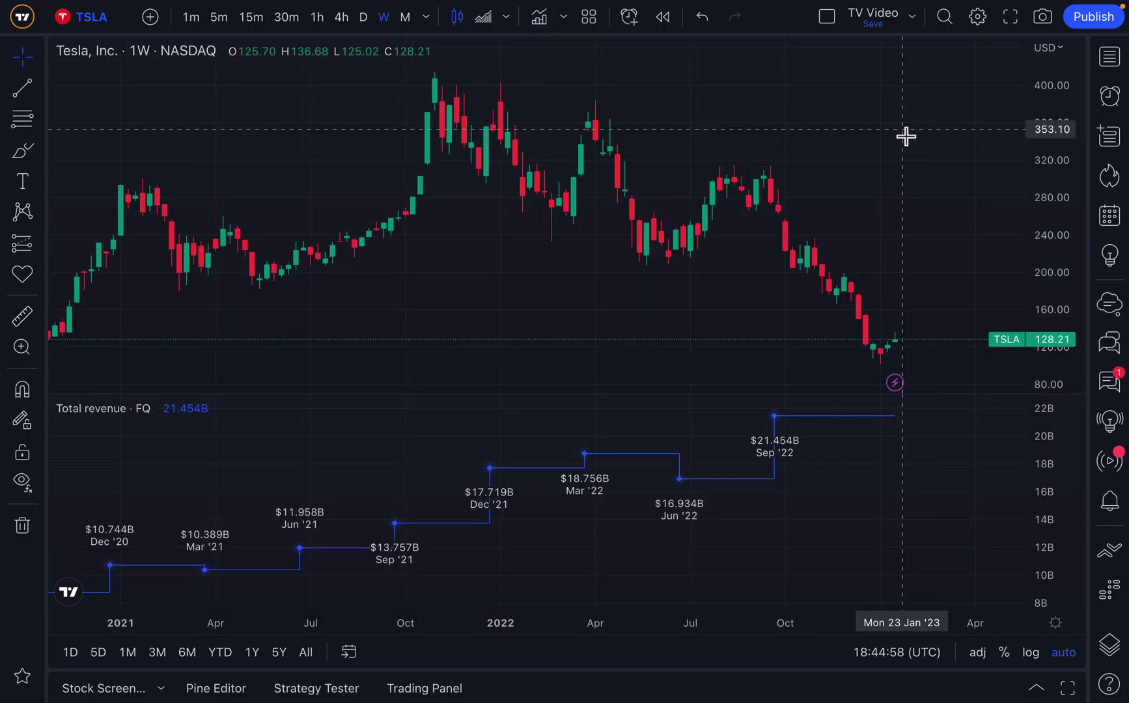
scroll(629, 467, down, 4)
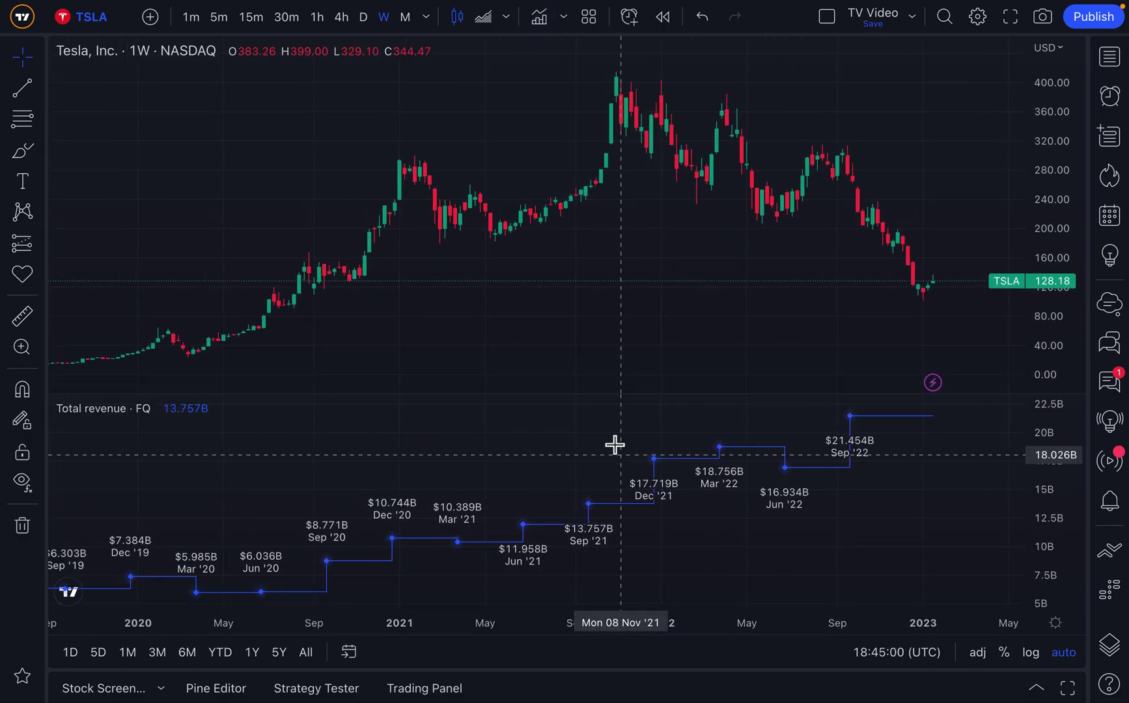
drag(612, 441, 519, 439)
scroll(519, 439, up, 1)
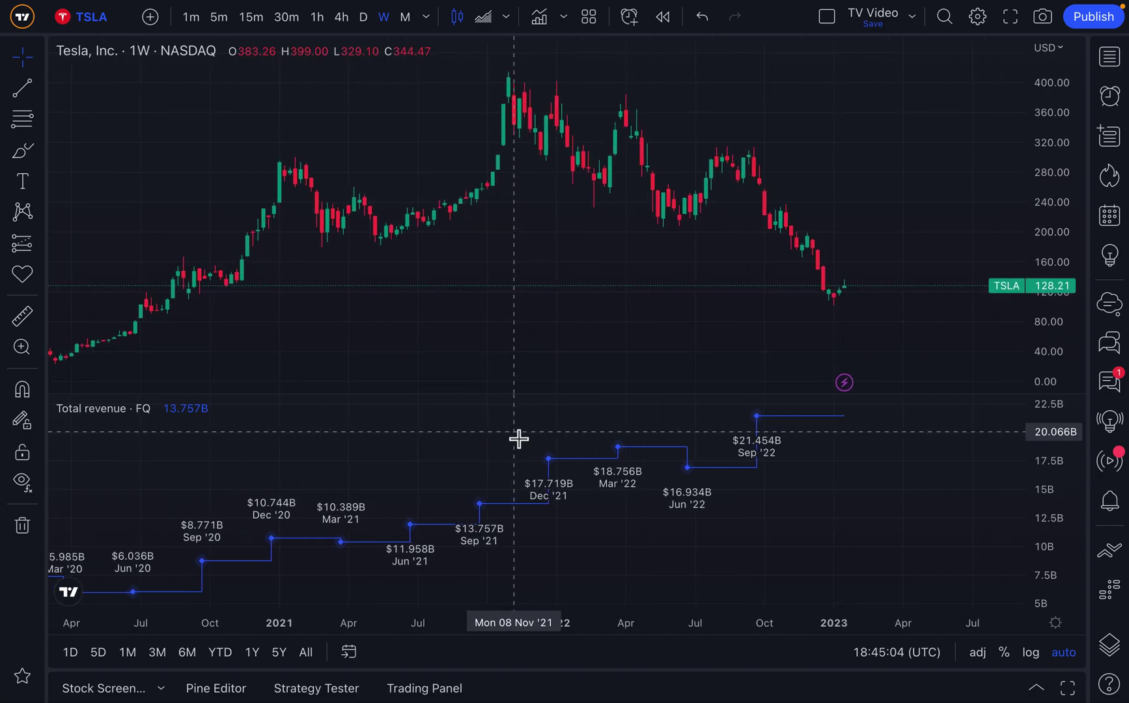
scroll(471, 461, up, 2)
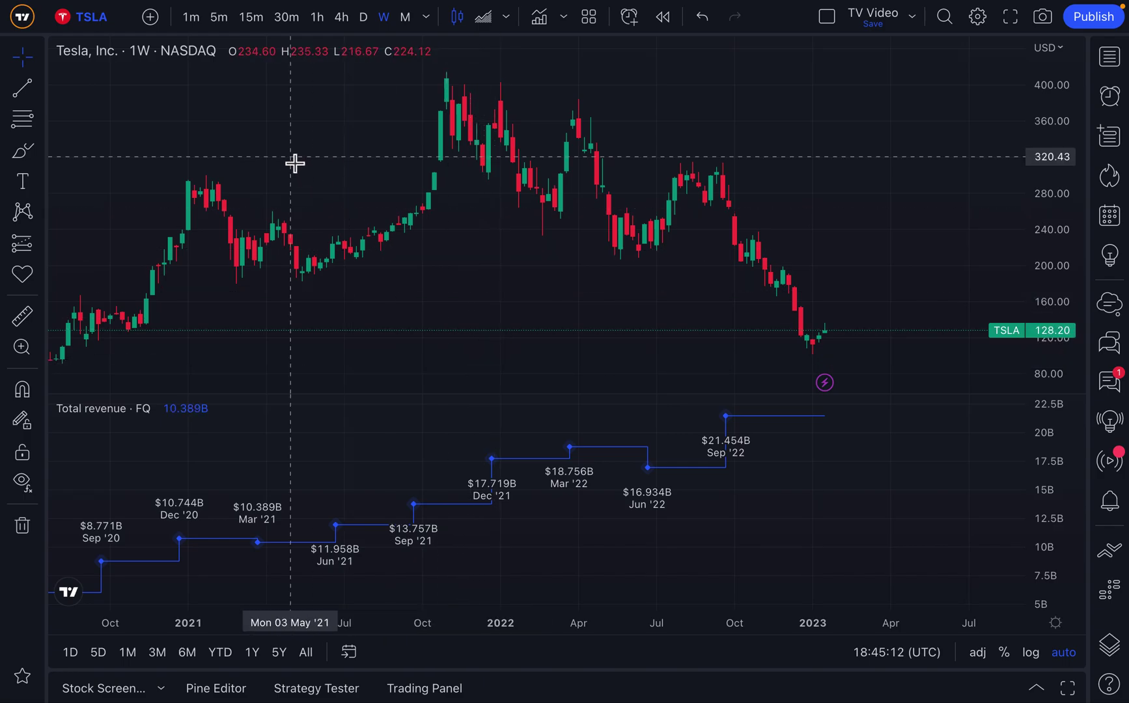
Remove the Total revenue pane from the TSLA chart.
click(213, 410)
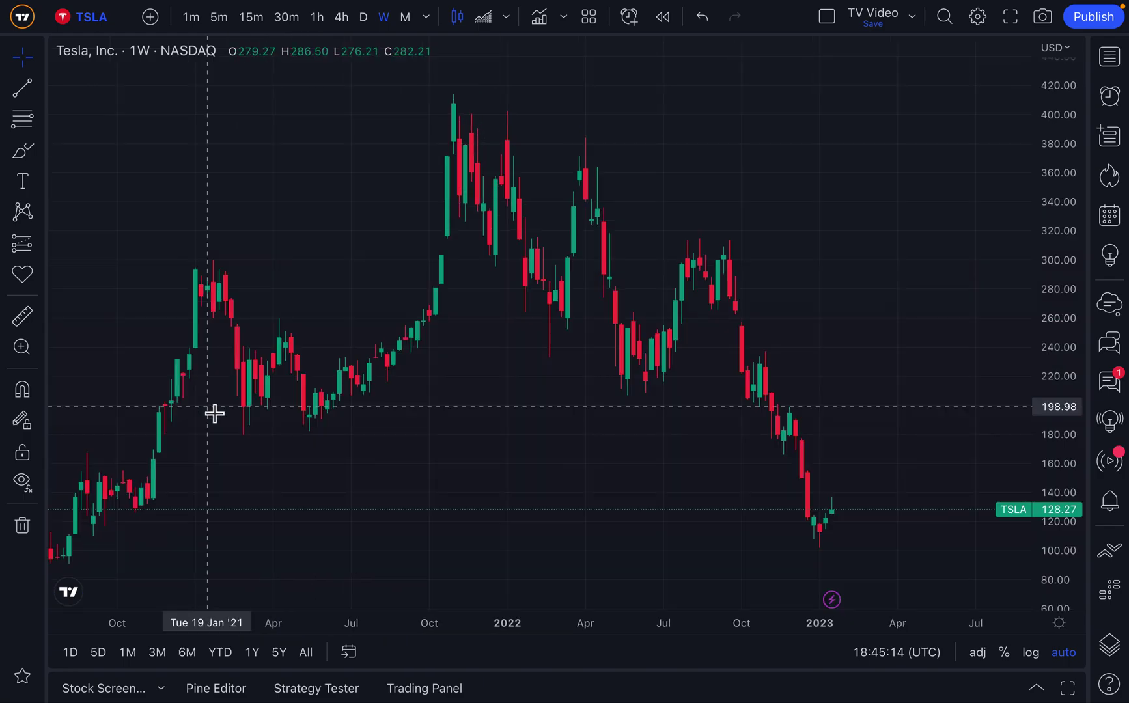
scroll(500, 421, up, 2)
drag(514, 472, 554, 476)
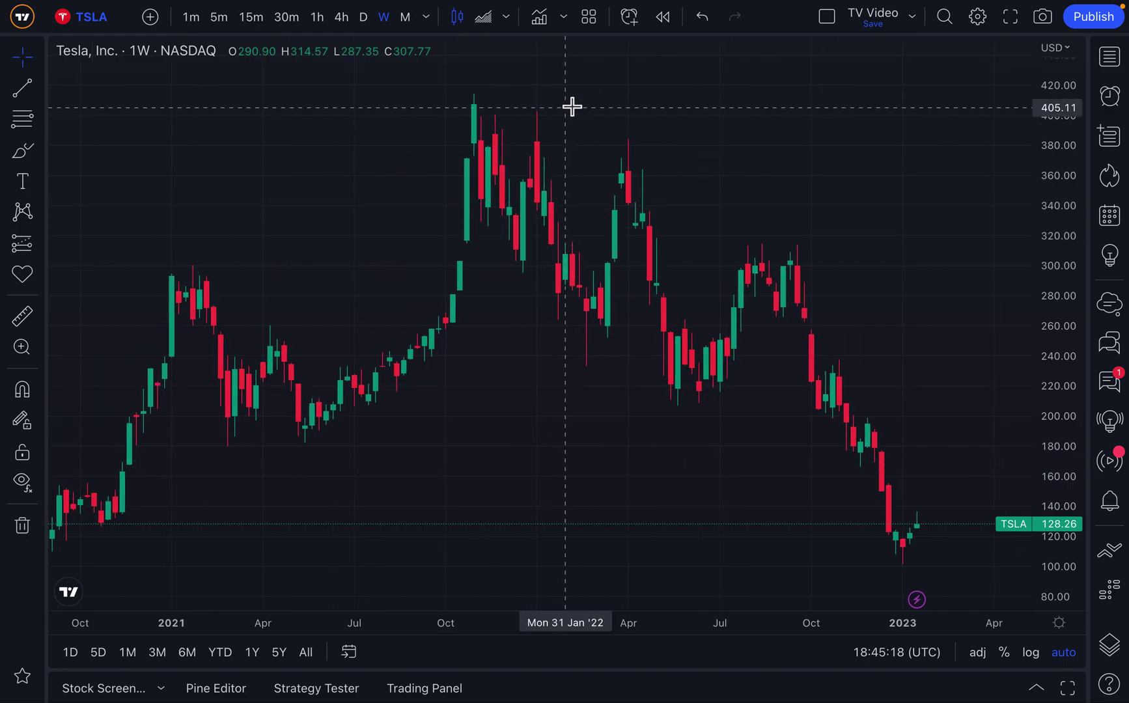
Bring up Indicators, Metrics & Strategies and browse the Financials Income statement metrics.
click(541, 20)
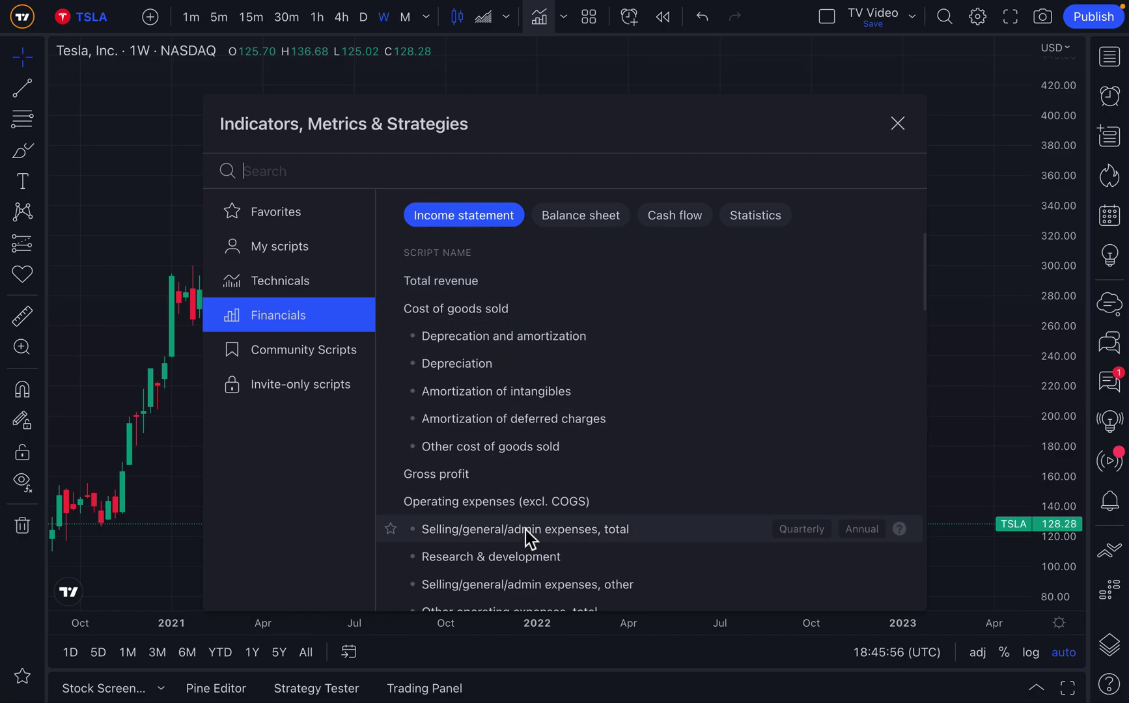
scroll(525, 530, down, 2)
scroll(552, 502, down, 12)
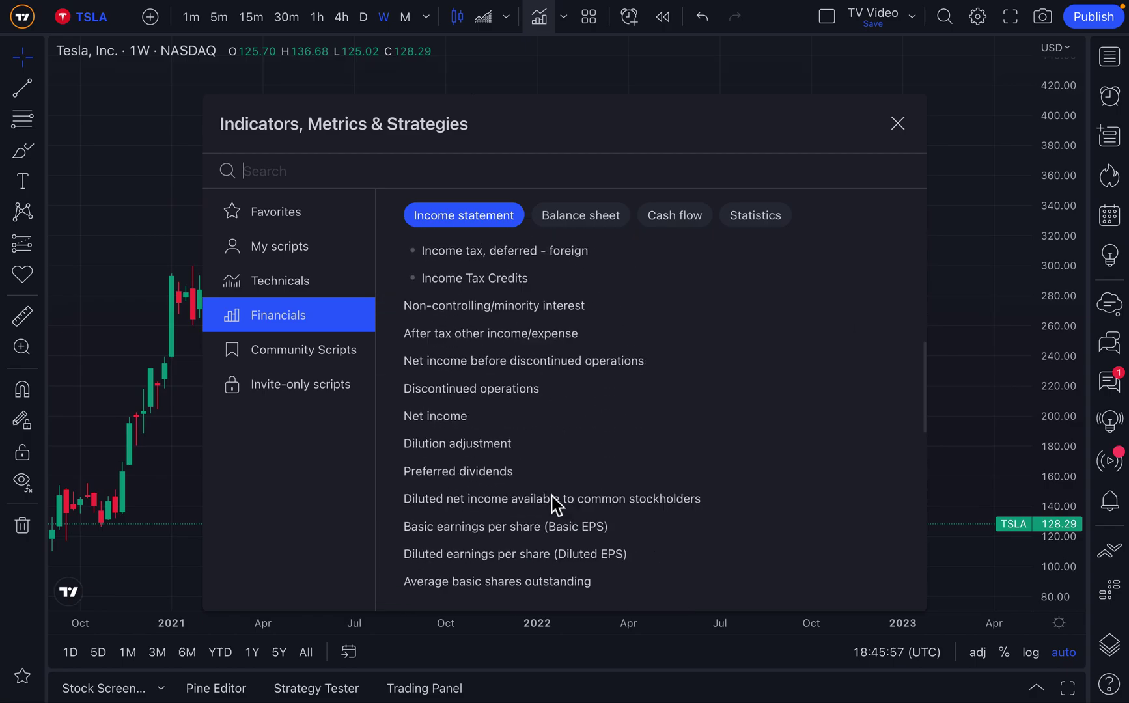
scroll(546, 348, up, 5)
scroll(546, 344, up, 10)
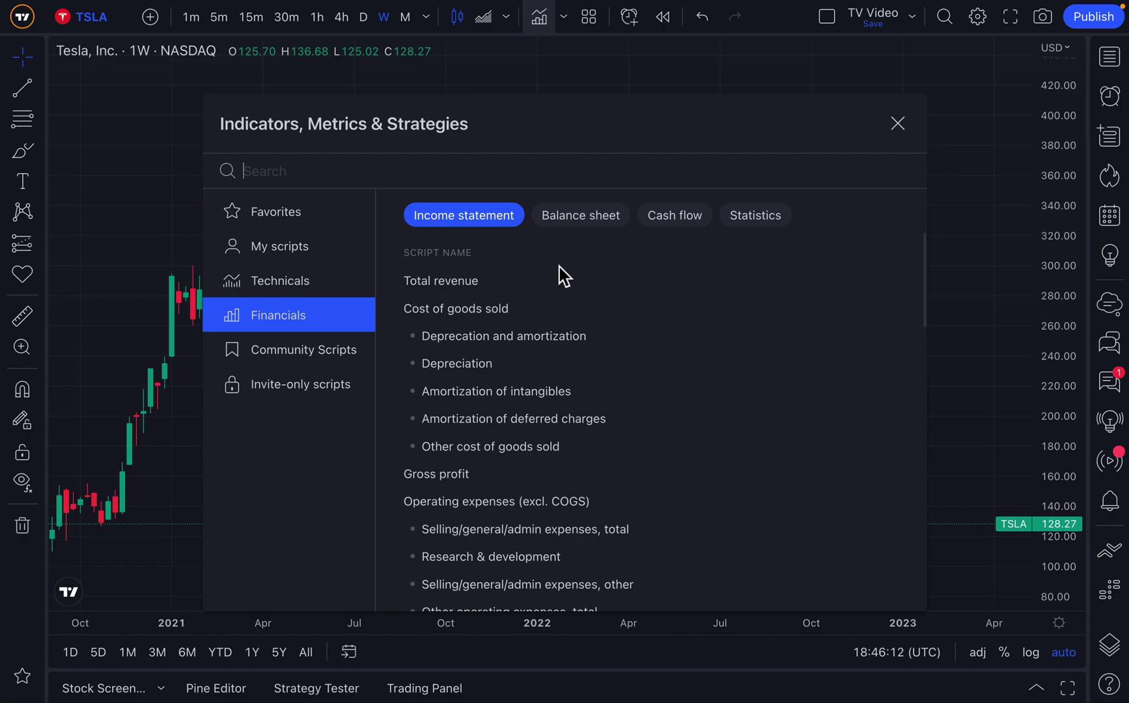
click(578, 217)
click(687, 222)
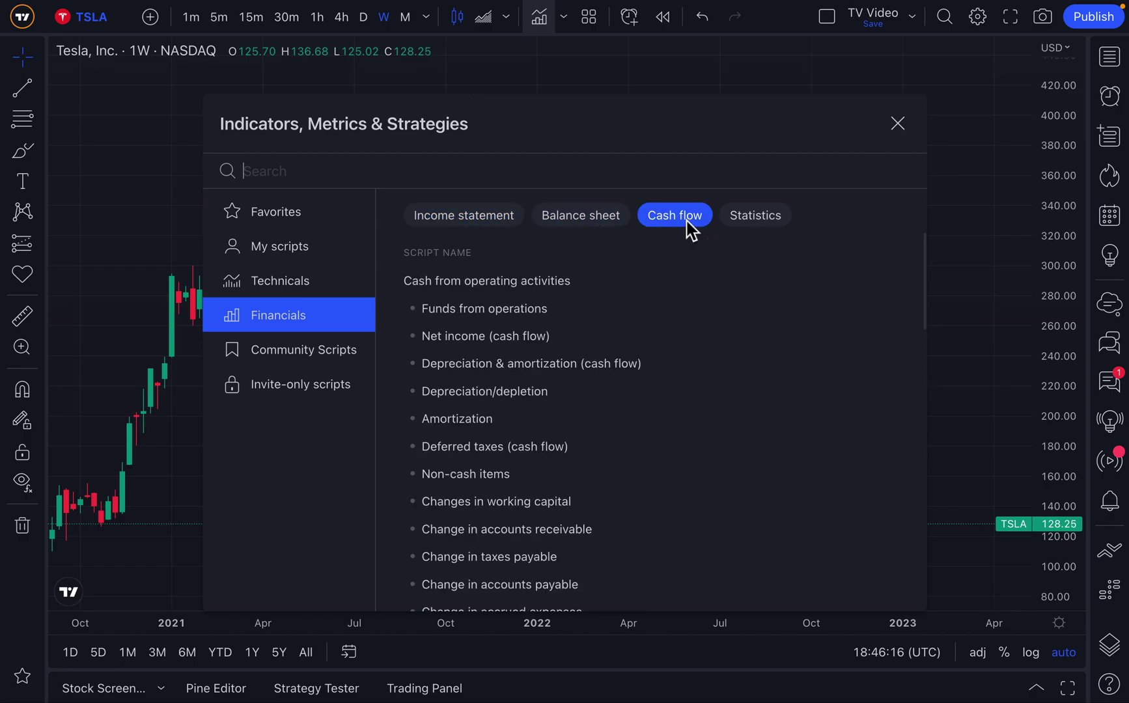
click(755, 225)
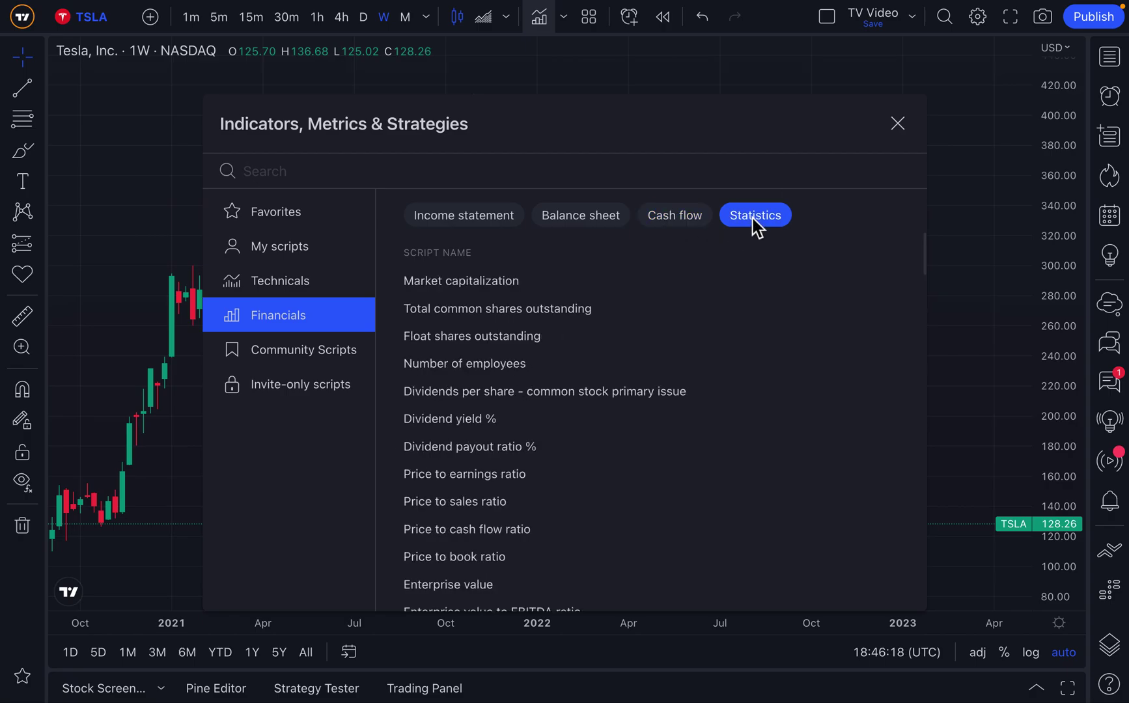
scroll(560, 402, down, 4)
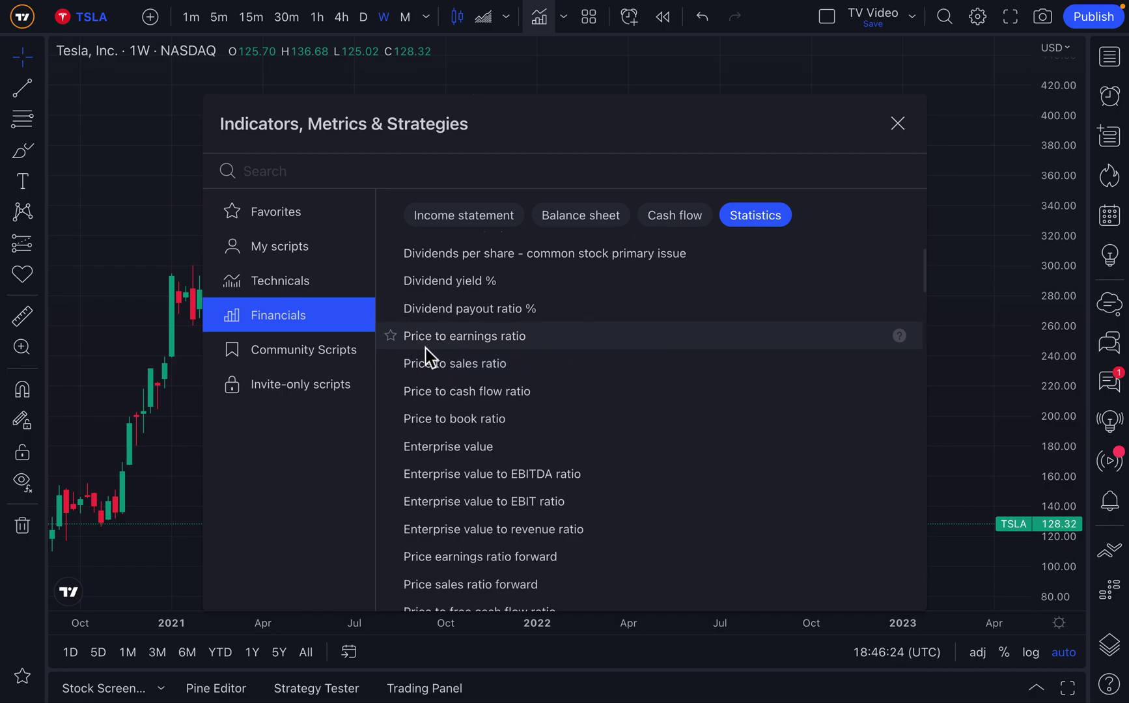
scroll(460, 479, down, 4)
scroll(460, 479, up, 3)
scroll(460, 479, up, 5)
click(446, 218)
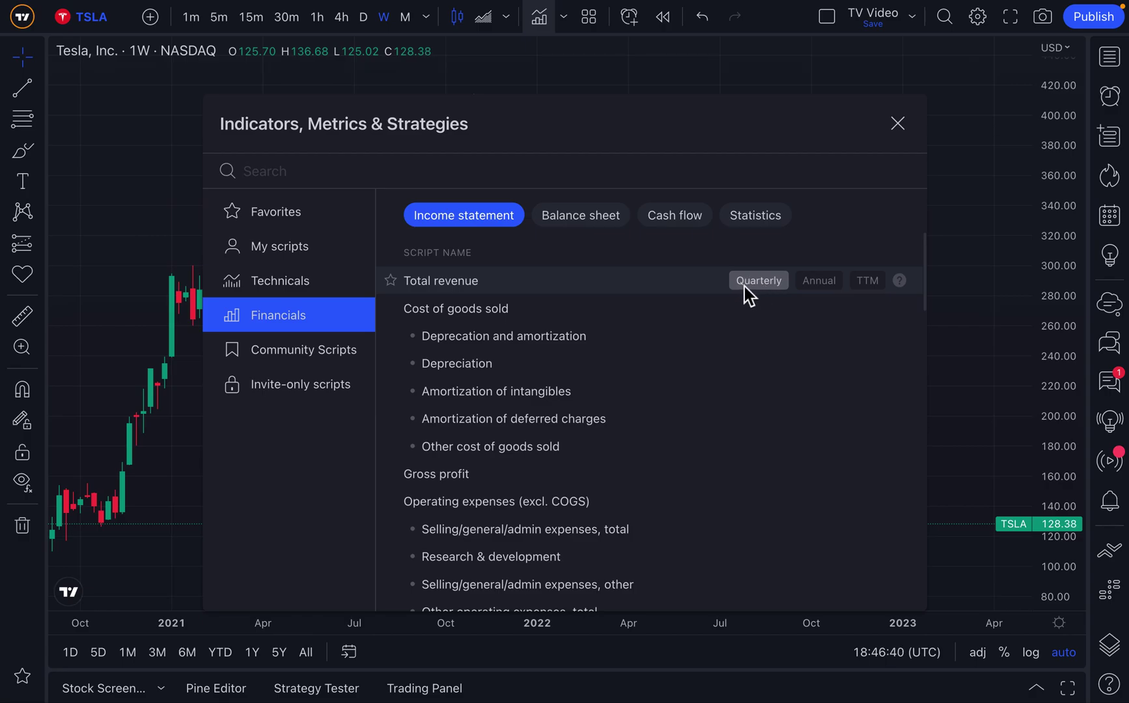
Add quarterly Total revenue back beneath the TSLA chart and nudge the view sideways.
click(743, 288)
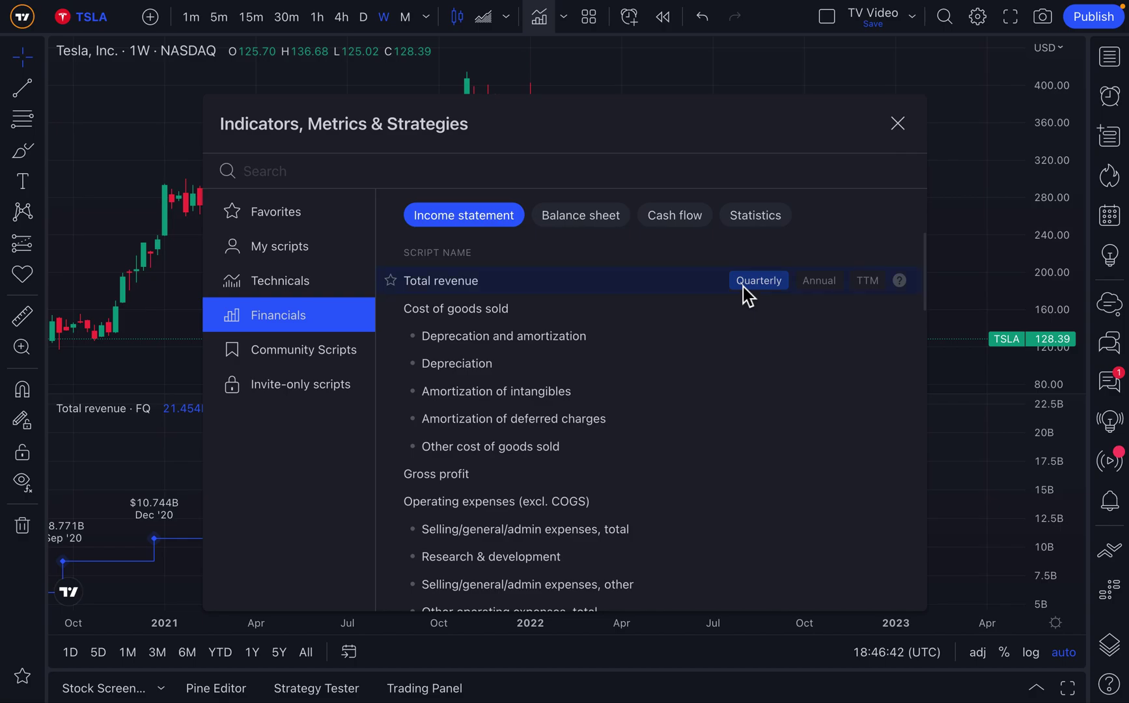
click(895, 127)
click(405, 297)
drag(404, 297, 385, 302)
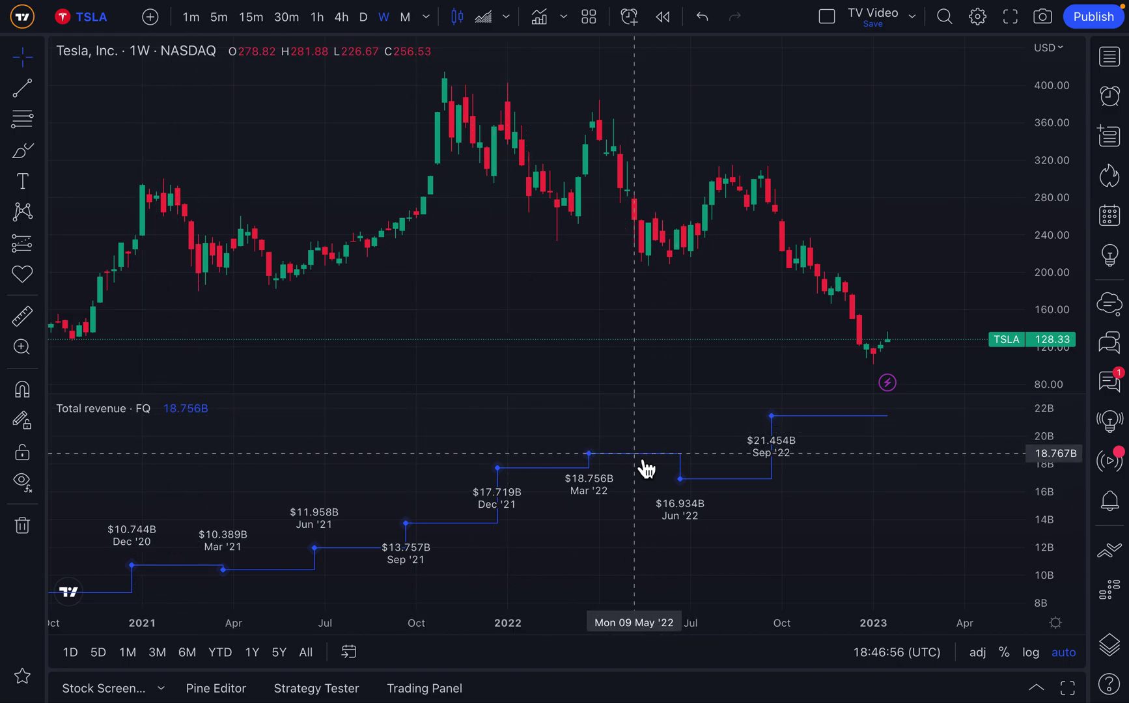
Add two more quarterly Total revenue series, giving three overlaid revenue lines at 21.454B.
click(540, 21)
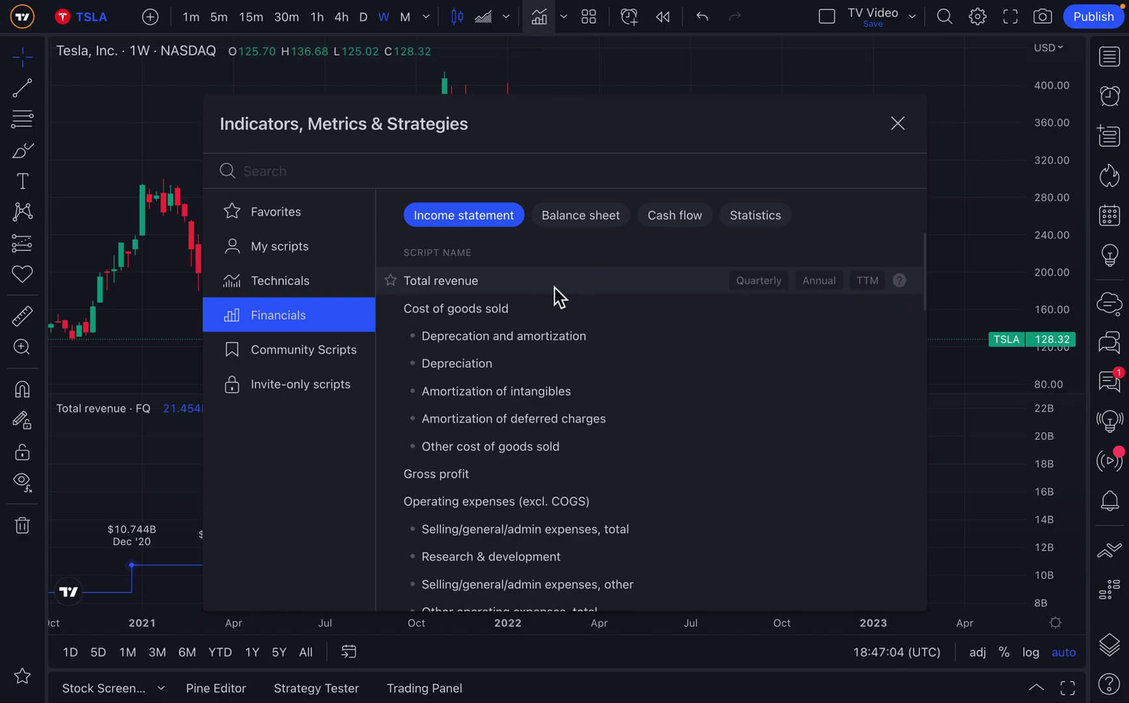
click(769, 286)
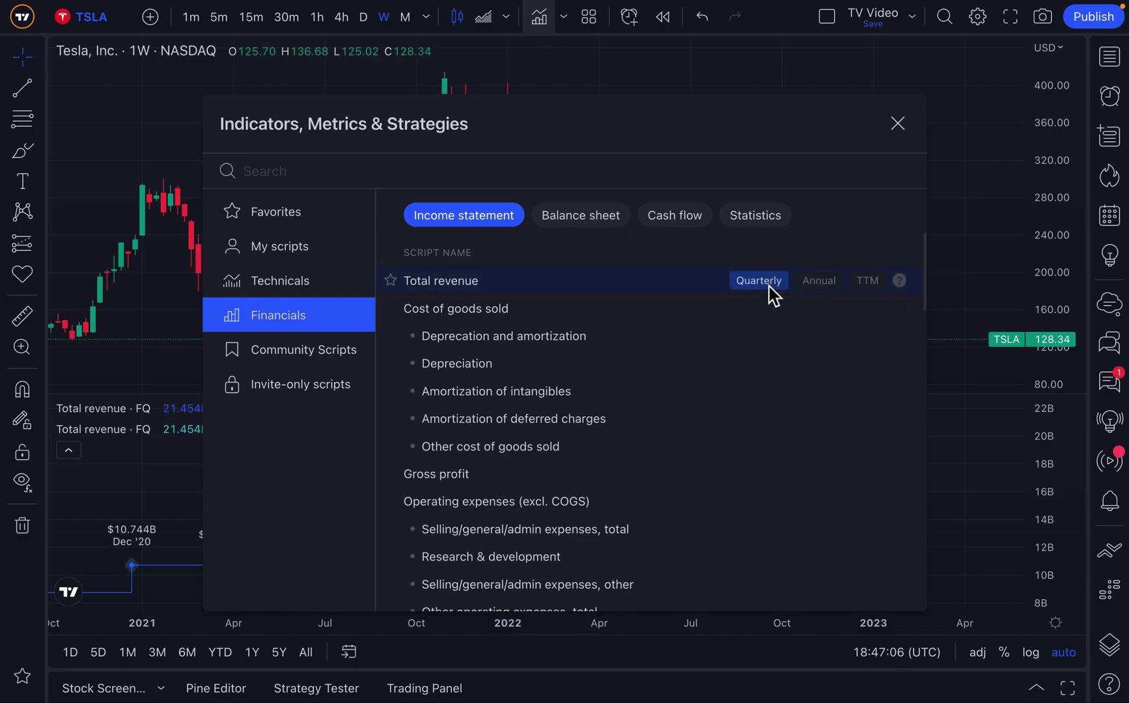
click(769, 287)
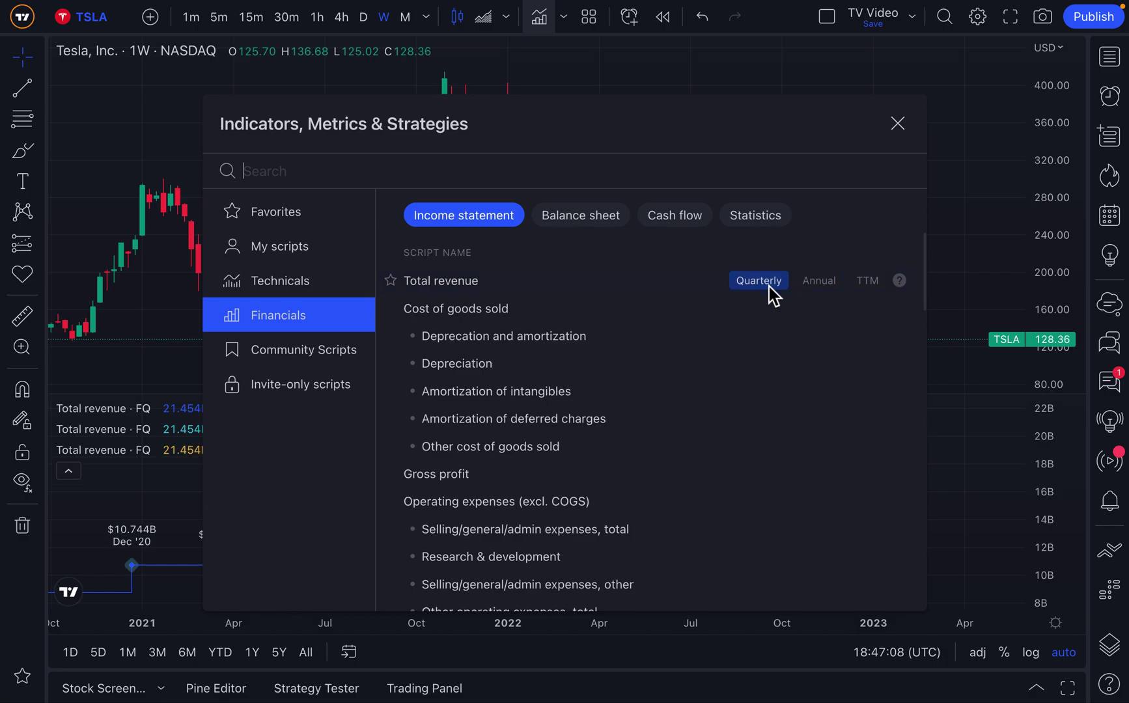
click(894, 136)
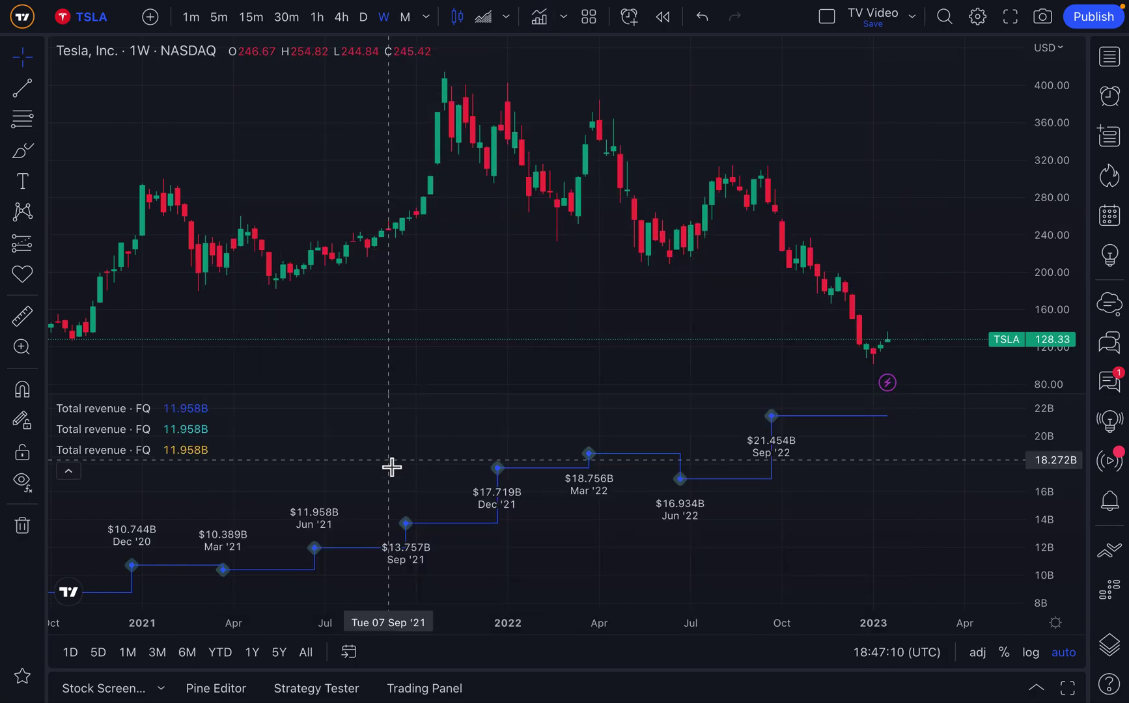
scroll(391, 468, down, 1)
scroll(390, 467, down, 2)
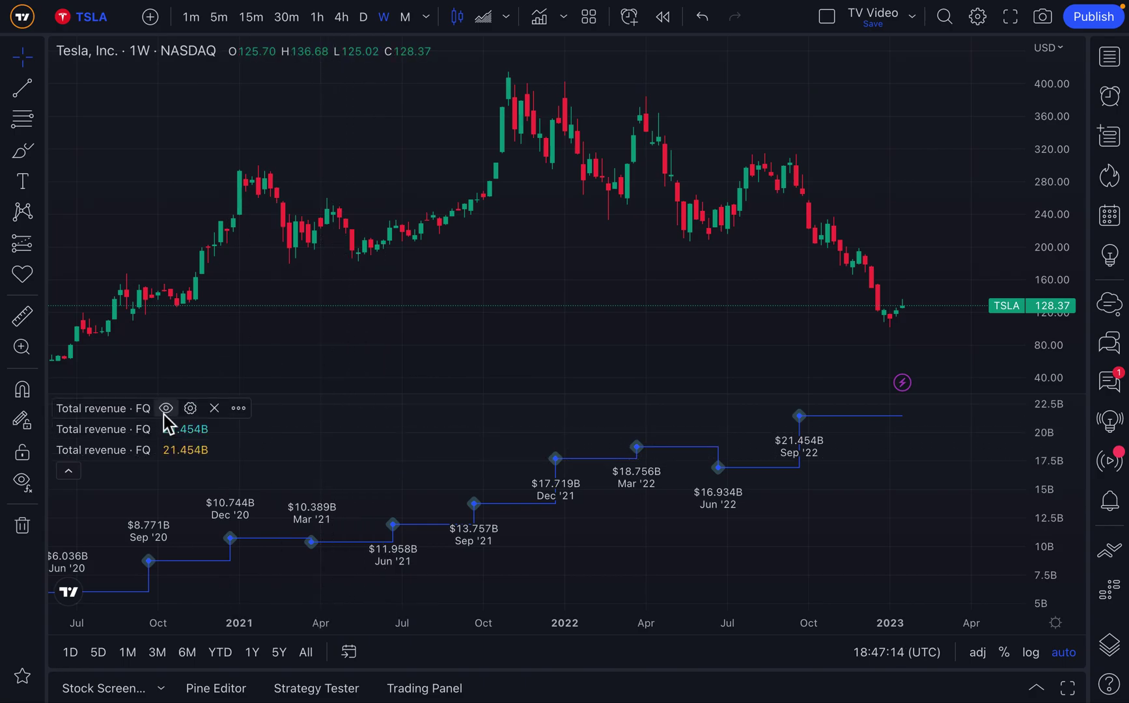
mouse_move(173, 432)
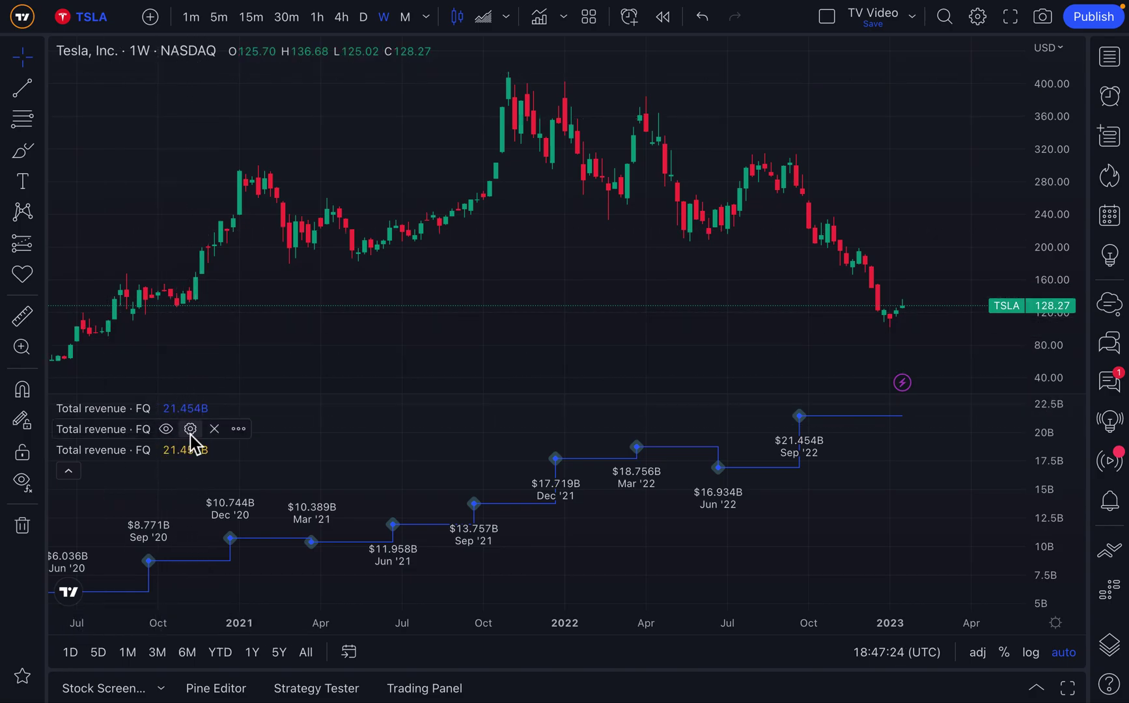
Base the second Total revenue series on NASDAQ GOOG instead of TSLA.
click(190, 429)
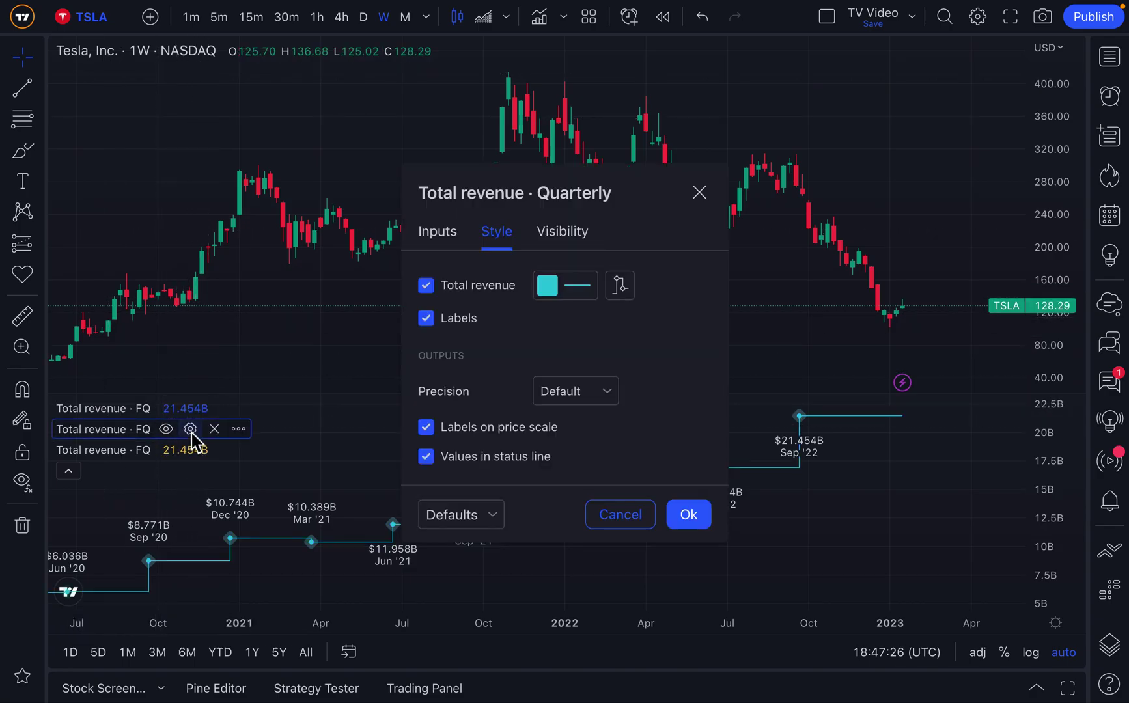
click(456, 243)
click(482, 317)
click(582, 319)
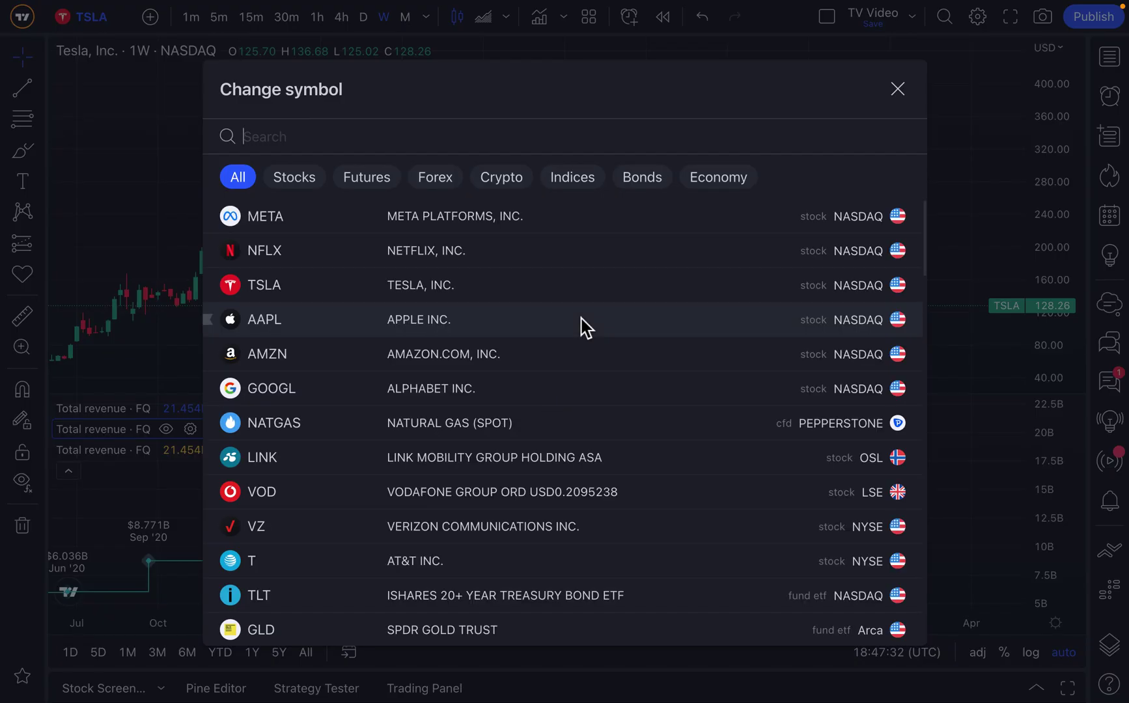
text(GOOG)
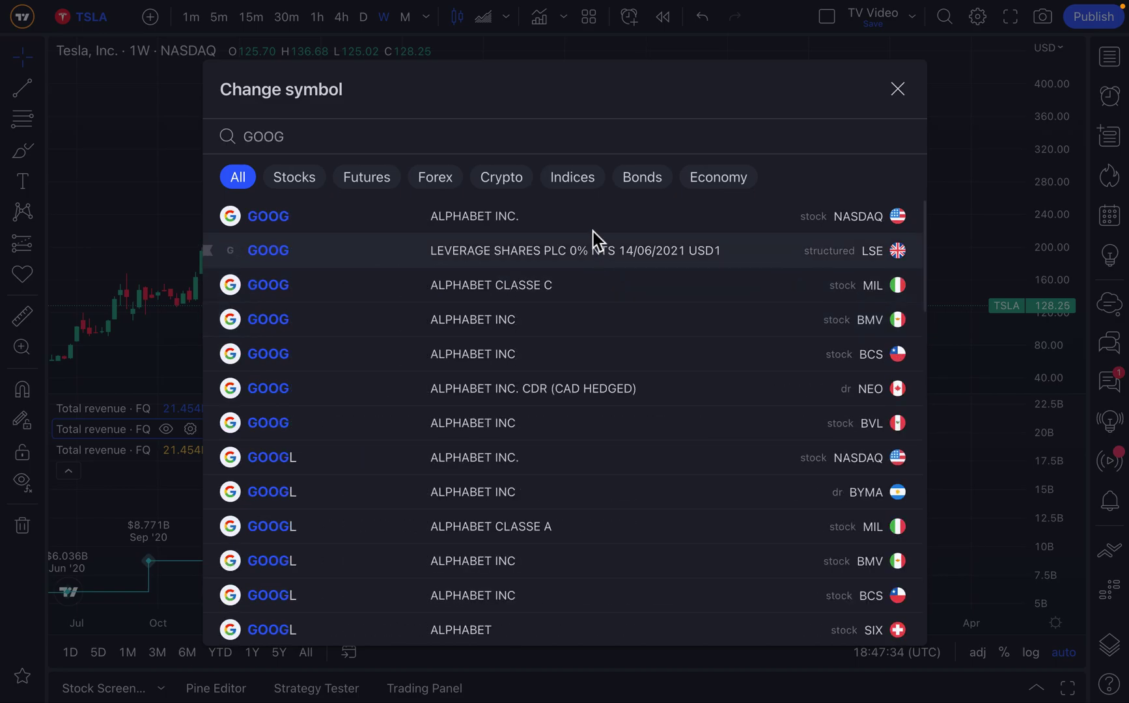
click(586, 221)
click(691, 424)
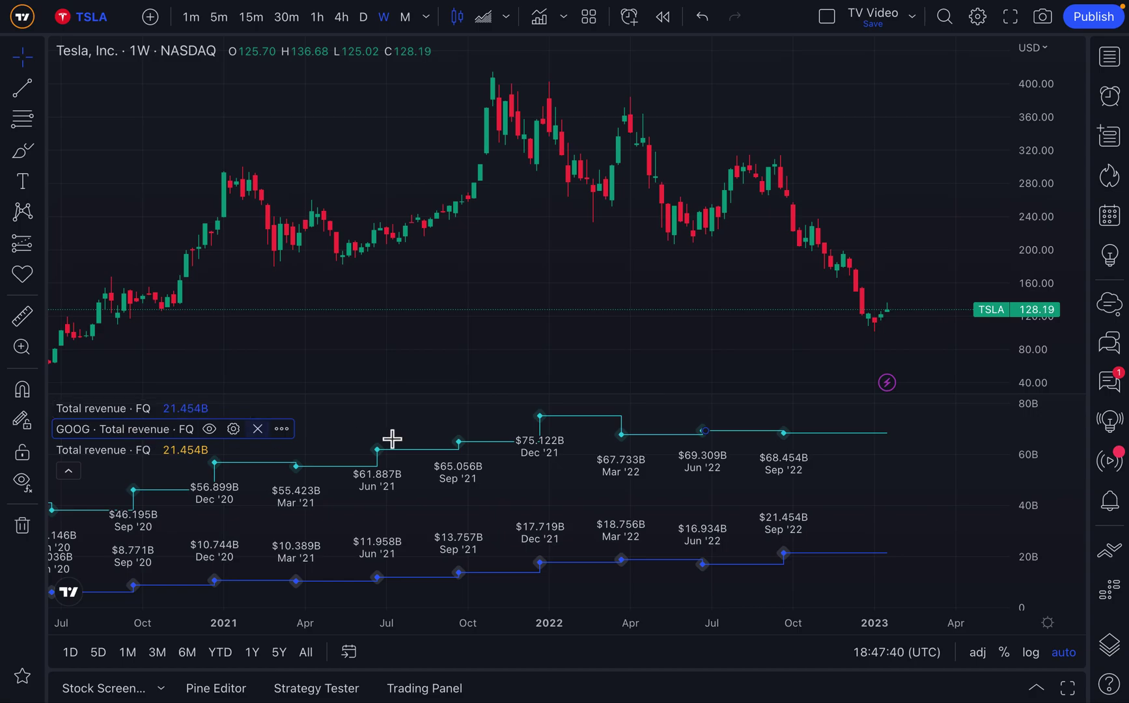
Base the third Total revenue series on NASDAQ AAPL.
click(197, 452)
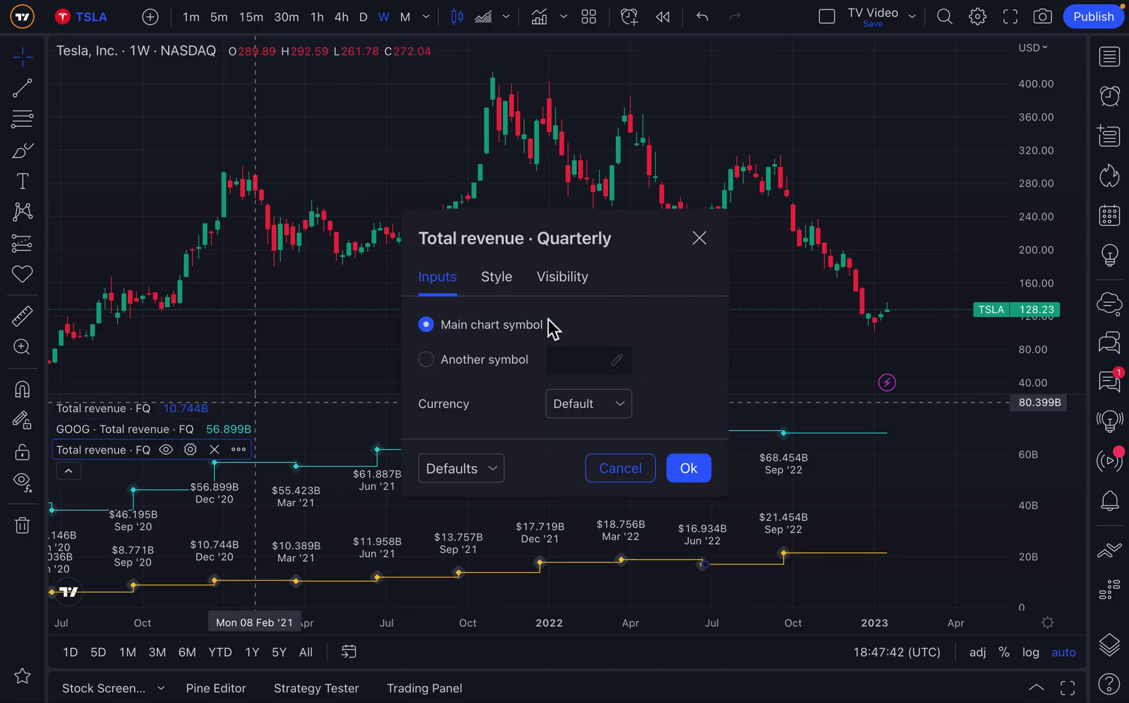
click(475, 357)
click(576, 362)
text(AAPL)
click(510, 224)
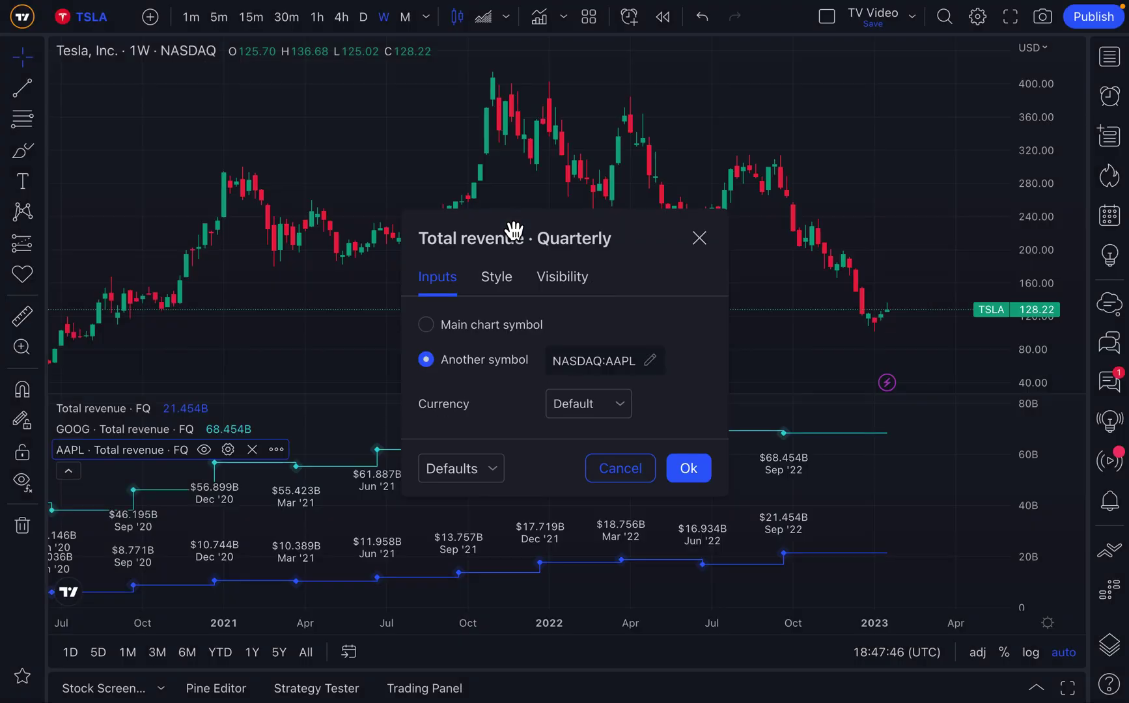
click(689, 470)
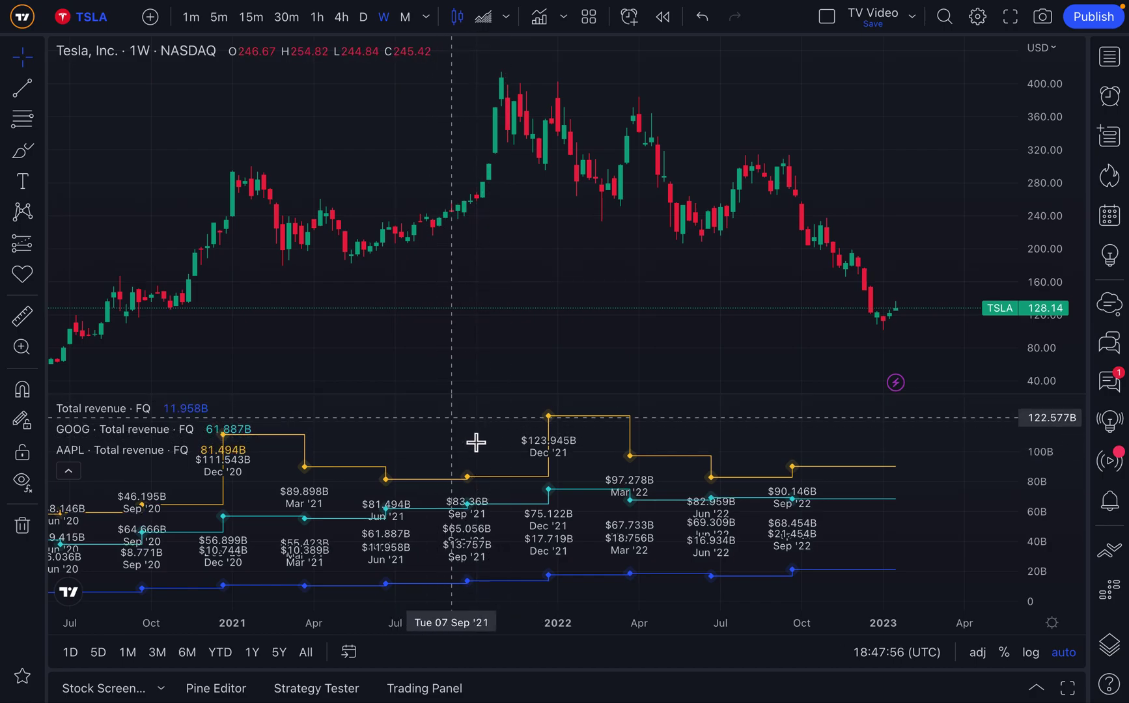
Maximize the revenue pane over the price chart and pan back to the 2019–2020 quarters.
double_click(432, 439)
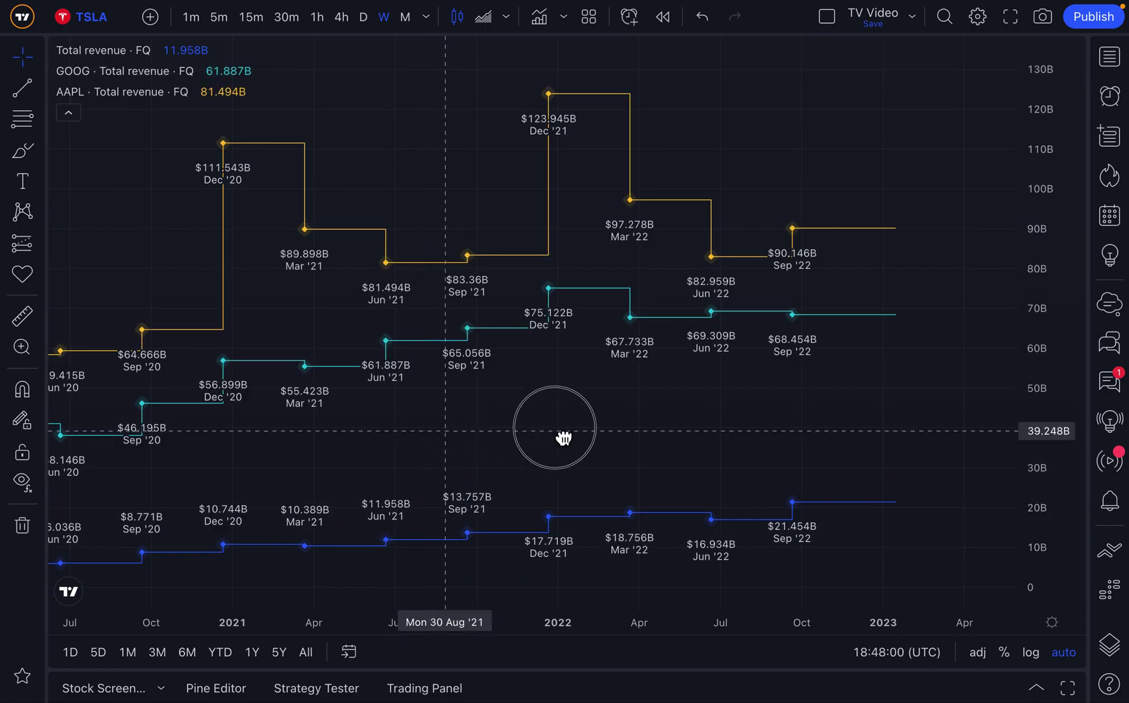
drag(569, 438, 597, 434)
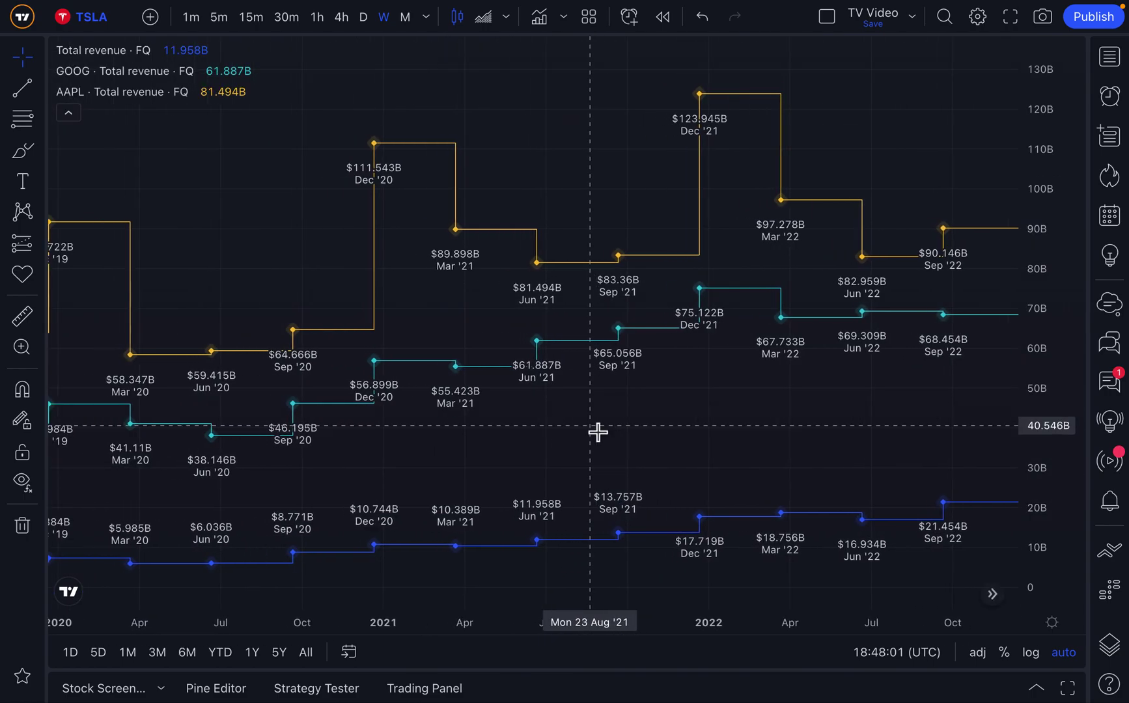
Add two more quarterly Total revenue series to the revenue pane.
click(541, 20)
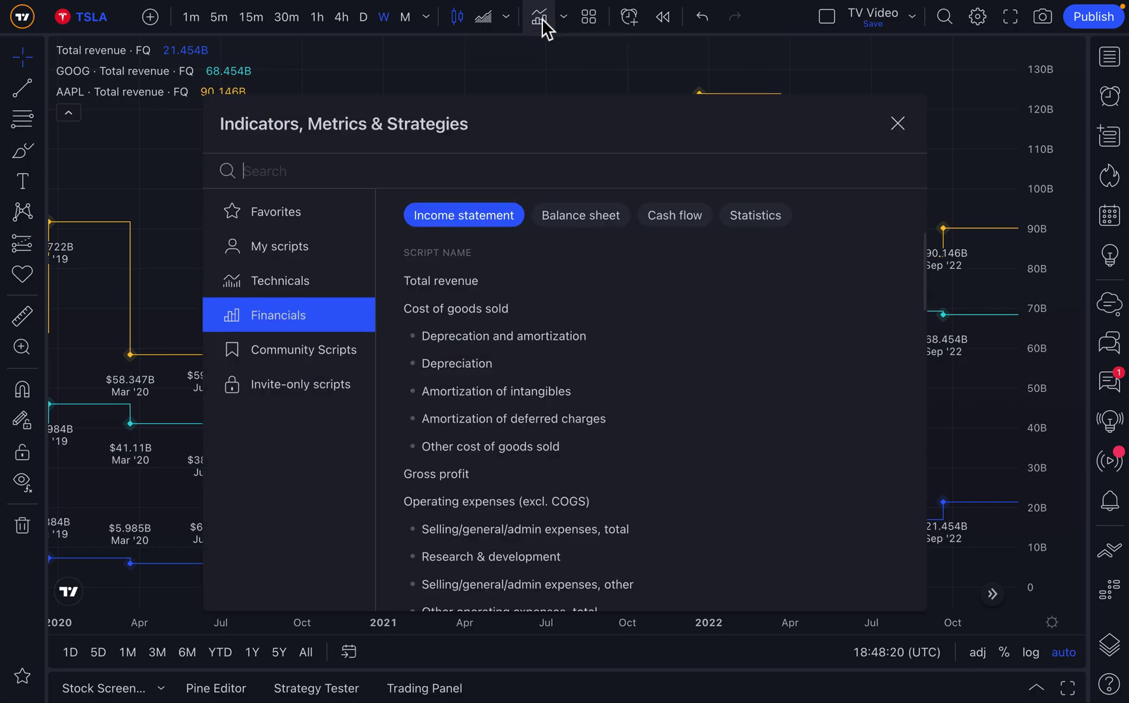
mouse_move(552, 291)
click(772, 283)
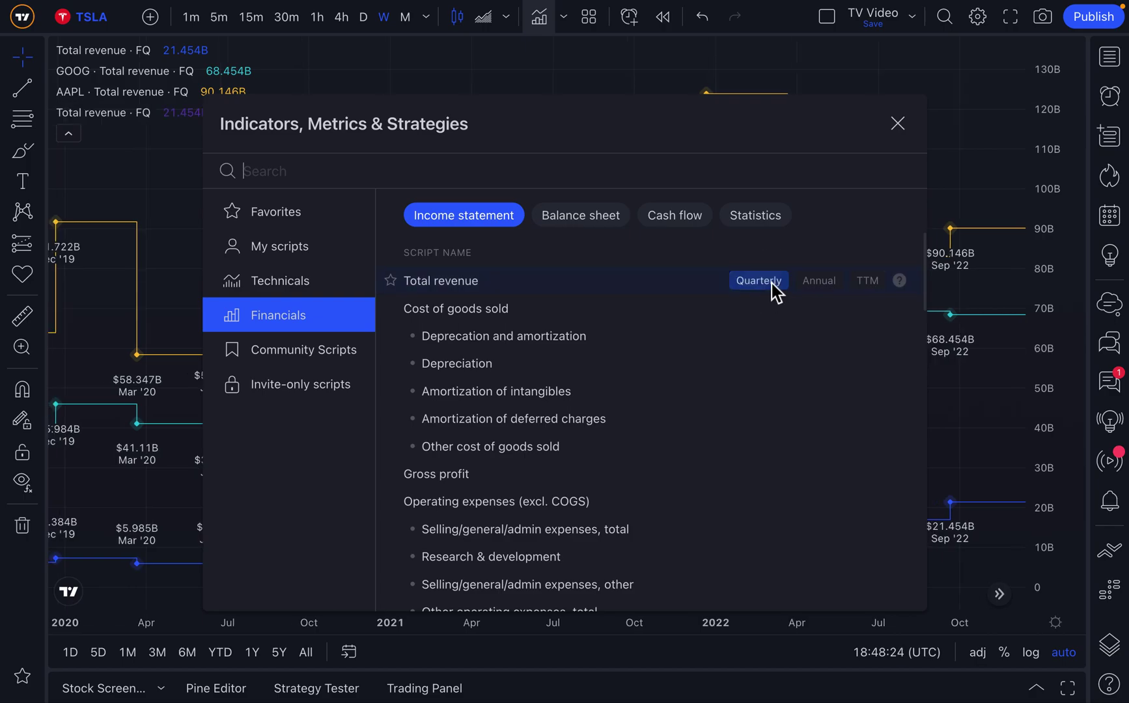
click(771, 283)
click(902, 130)
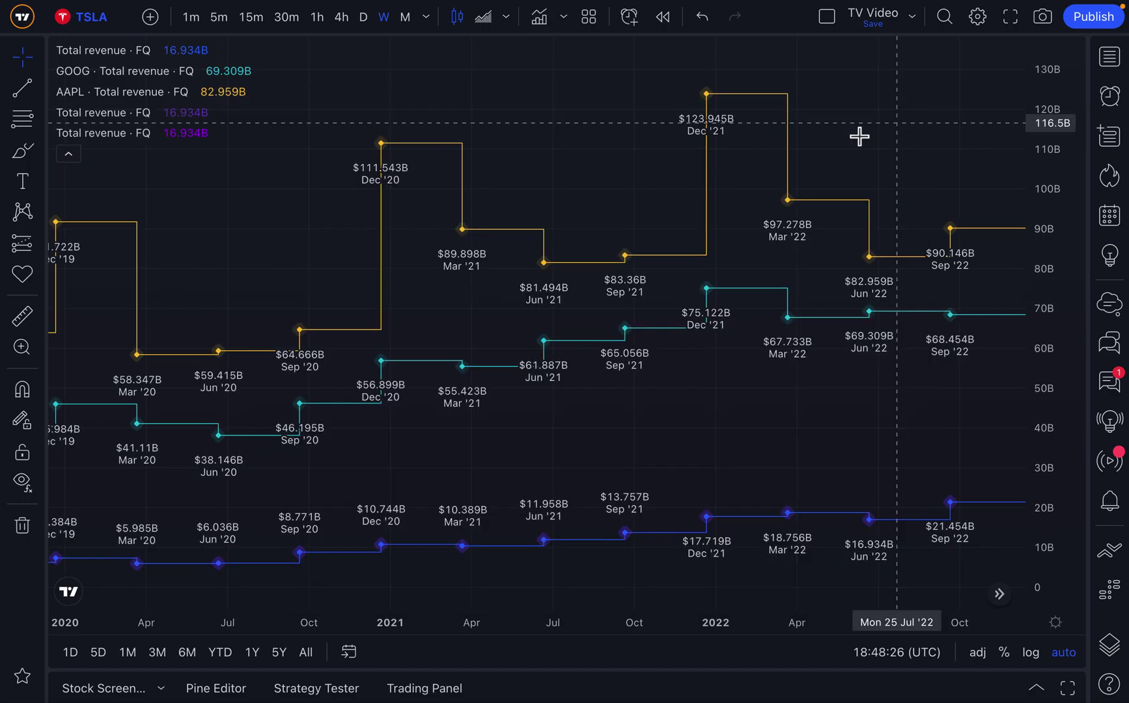
Set the fourth revenue series' symbol to NASDAQ AMZN.
mouse_move(119, 116)
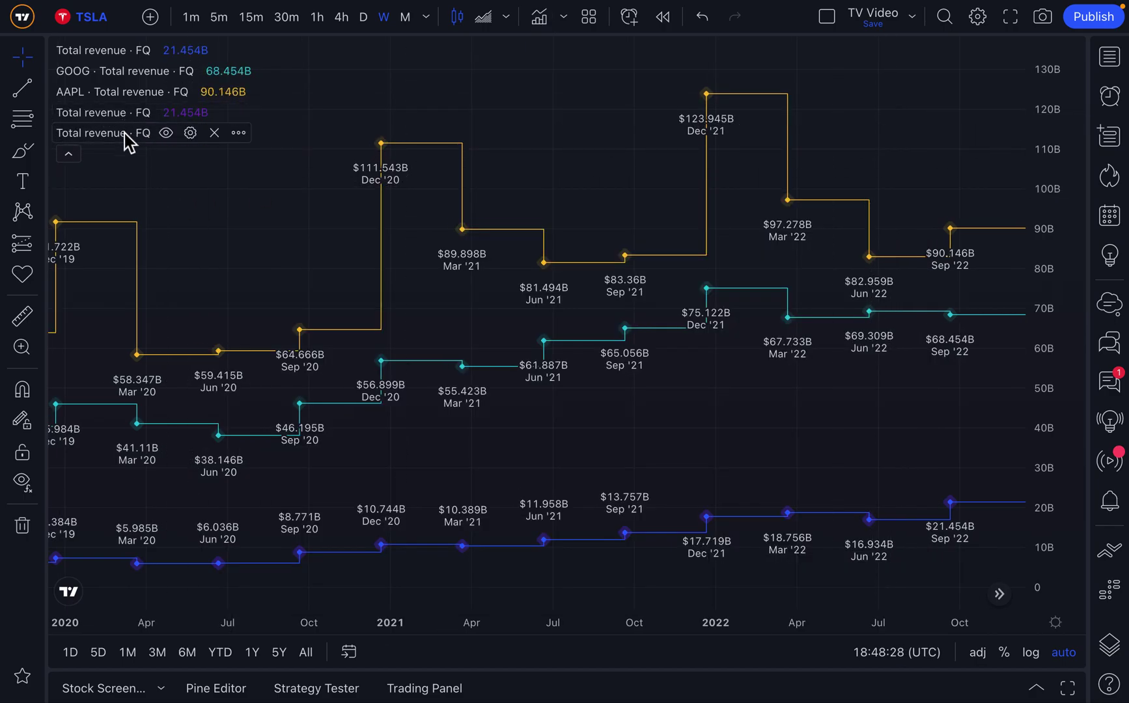
click(190, 112)
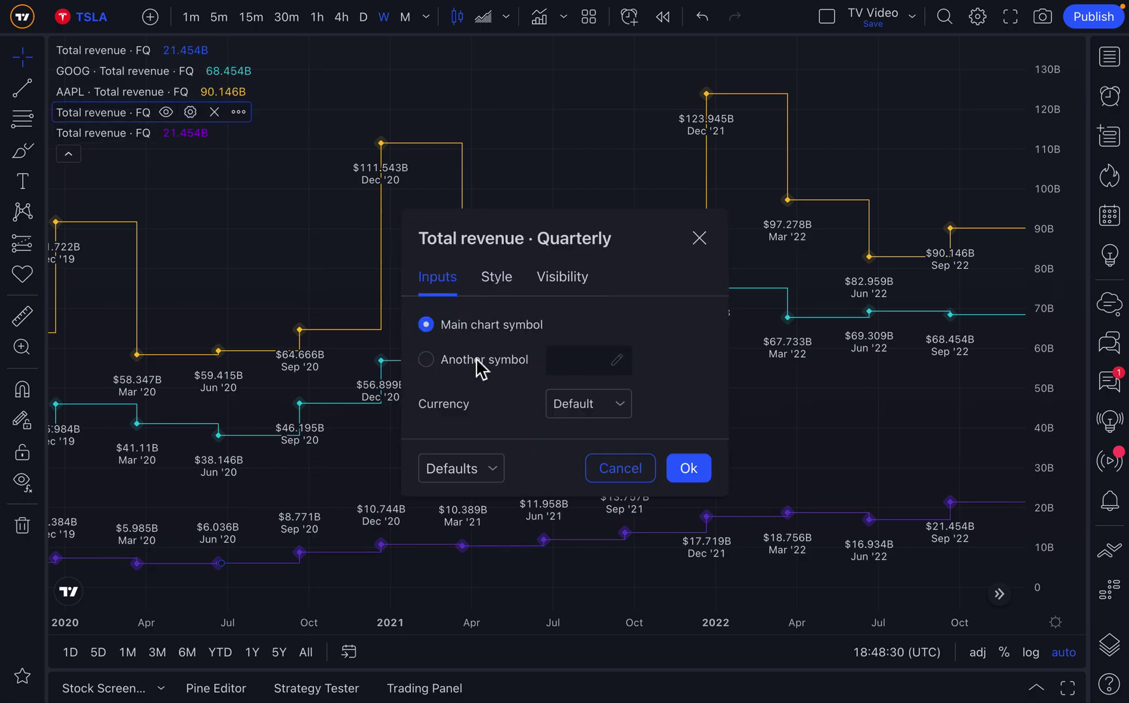
click(565, 365)
text(AMZN)
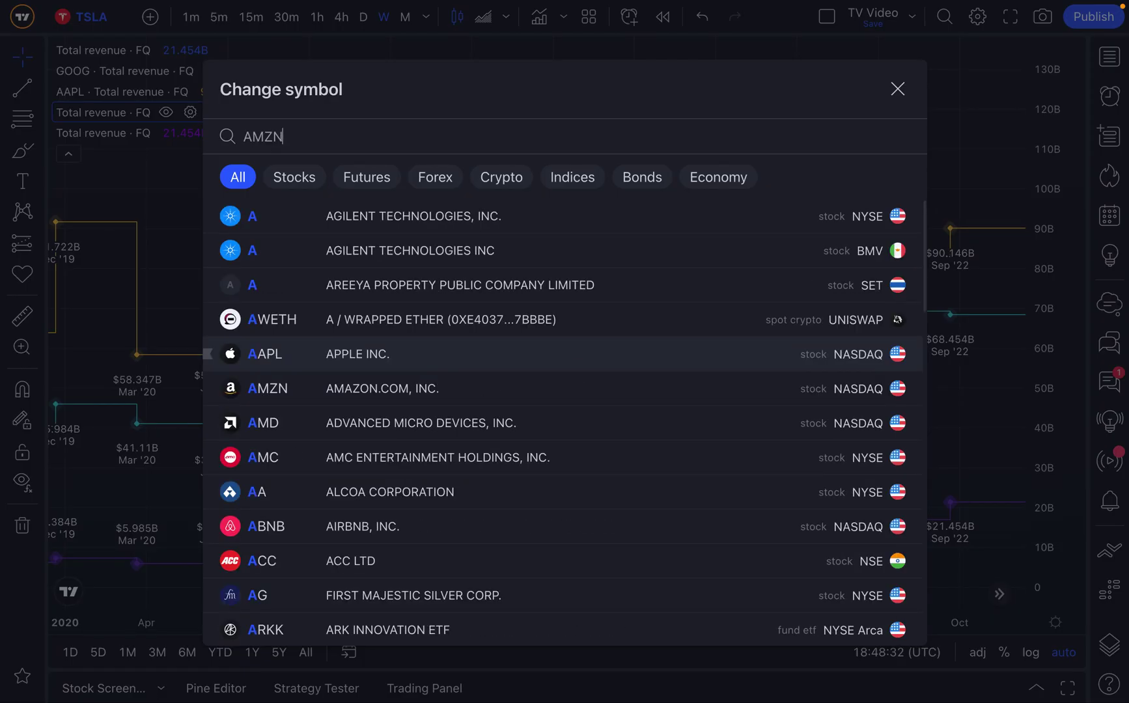
click(504, 220)
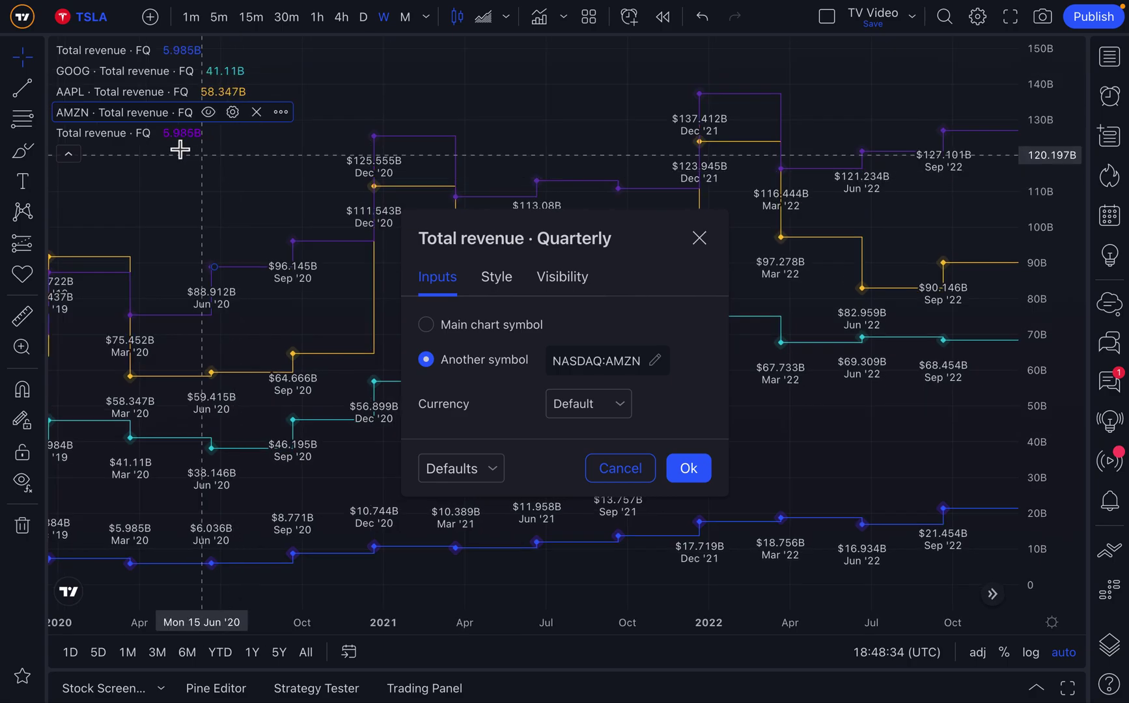
Set the fifth revenue series' symbol to AT&T (NYSE T).
click(190, 133)
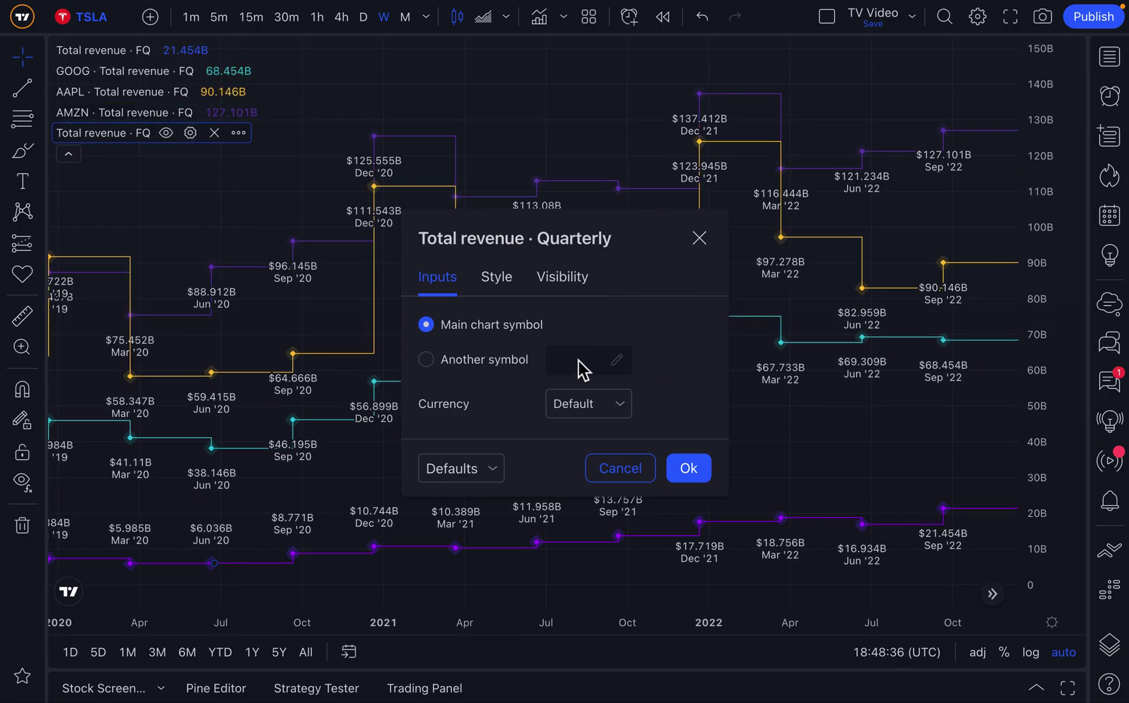
click(495, 368)
click(580, 361)
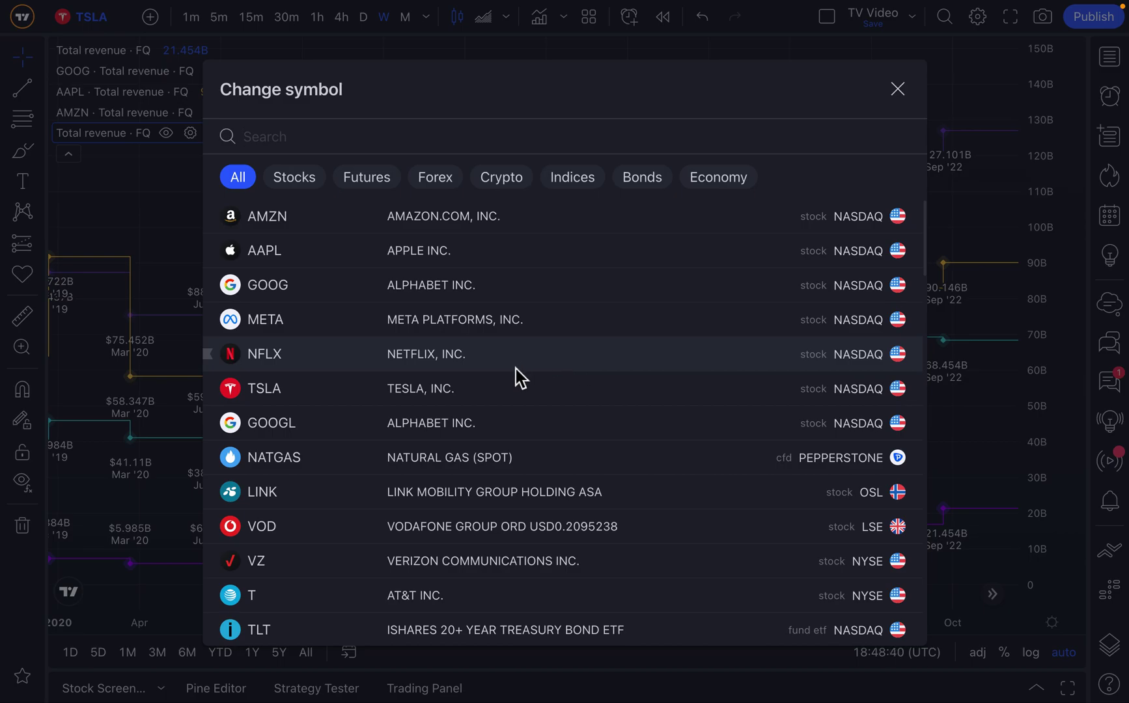
click(475, 597)
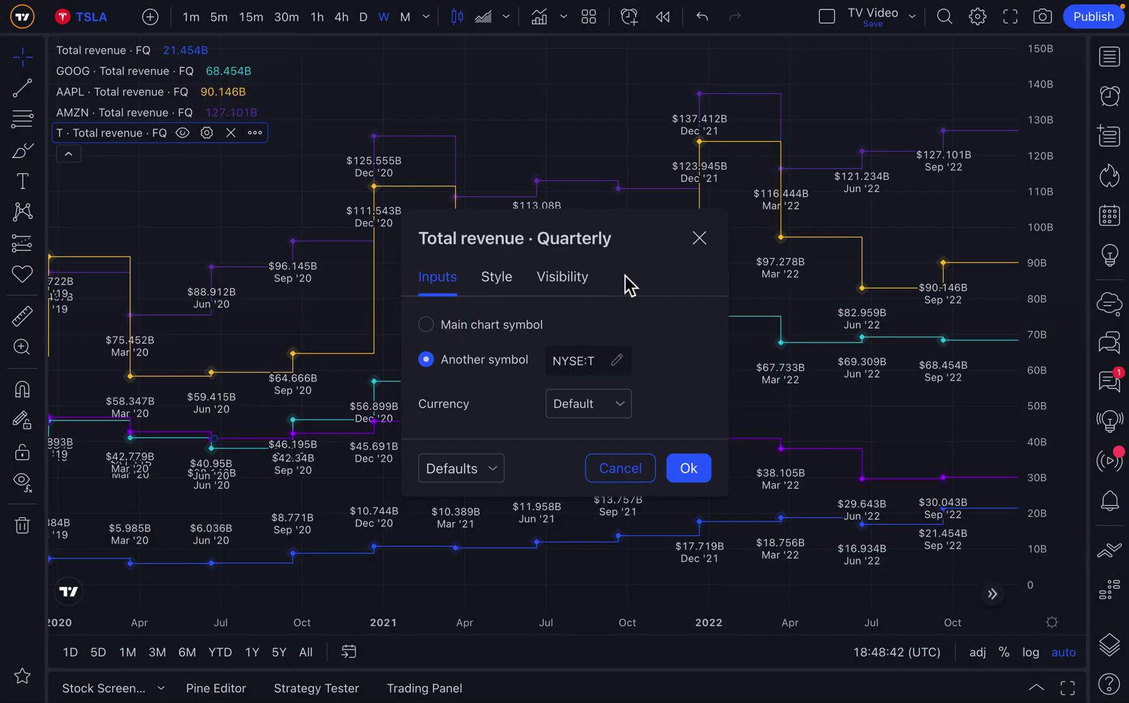
click(699, 238)
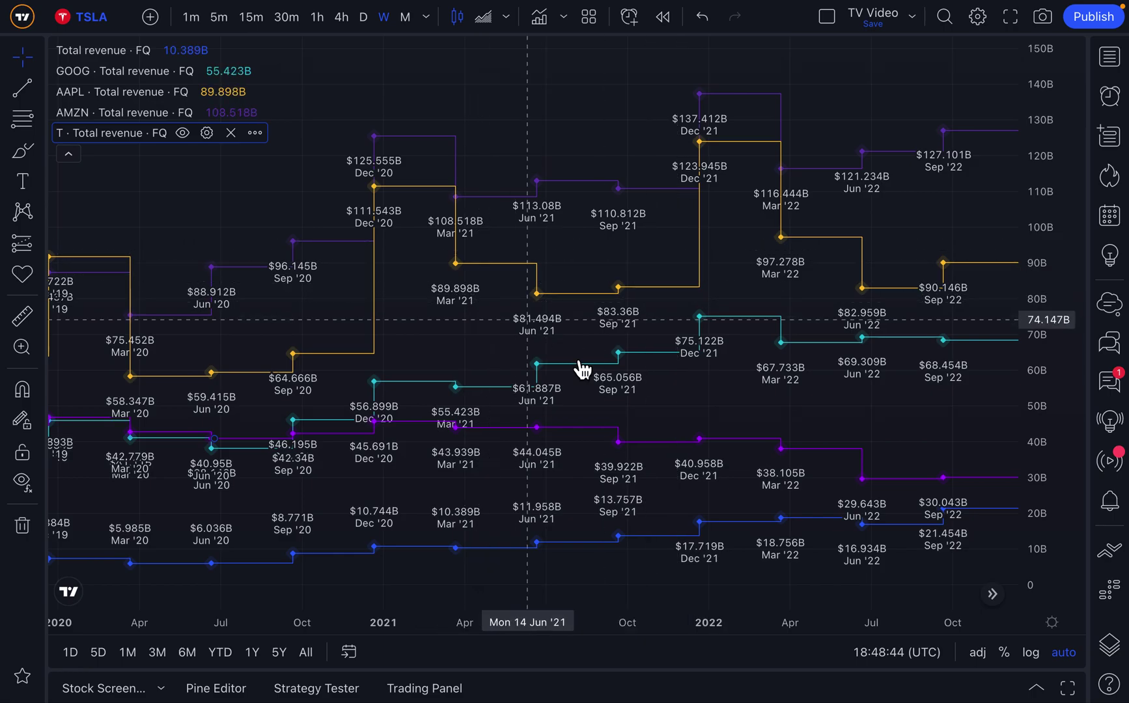
scroll(530, 371, down, 2)
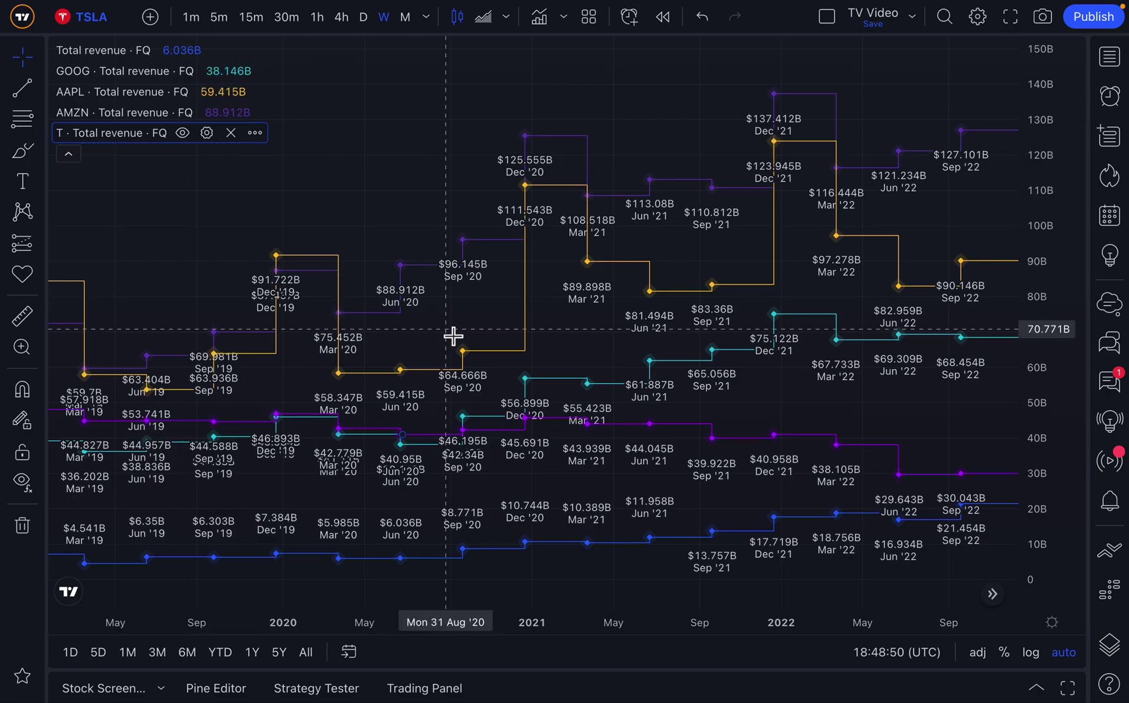
Switch the revenue pane's value axis to a Percent scale, keeping it on the right.
scroll(453, 335, up, 6)
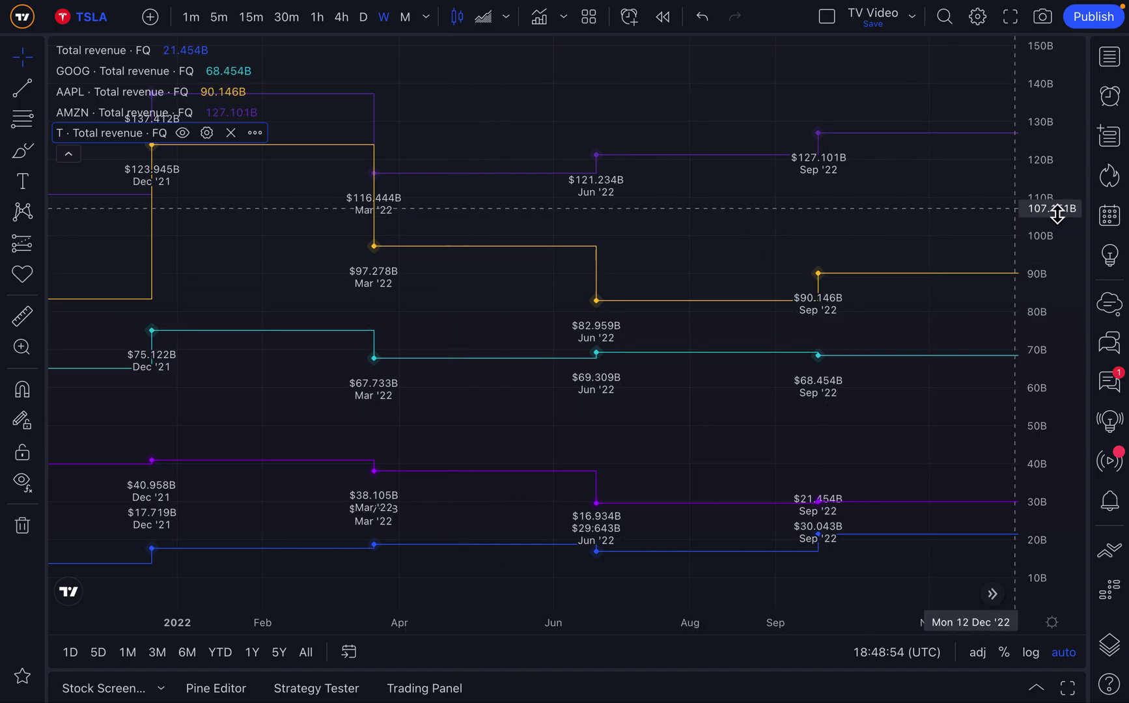
scroll(887, 285, down, 3)
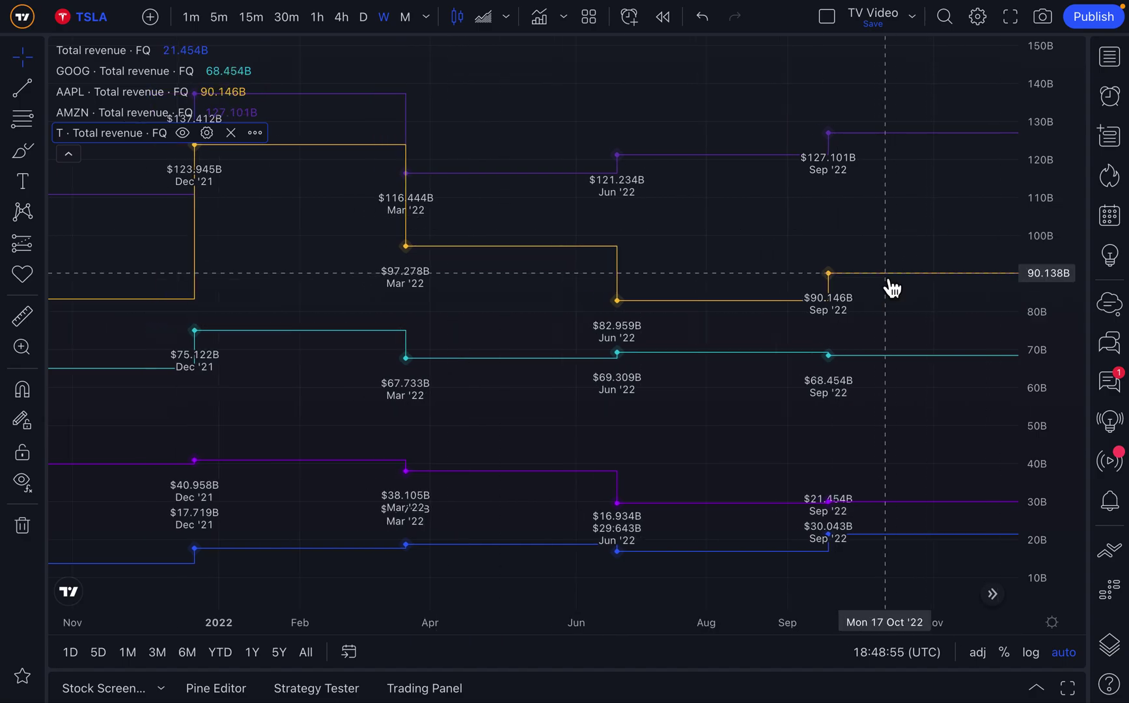
right_click(1044, 167)
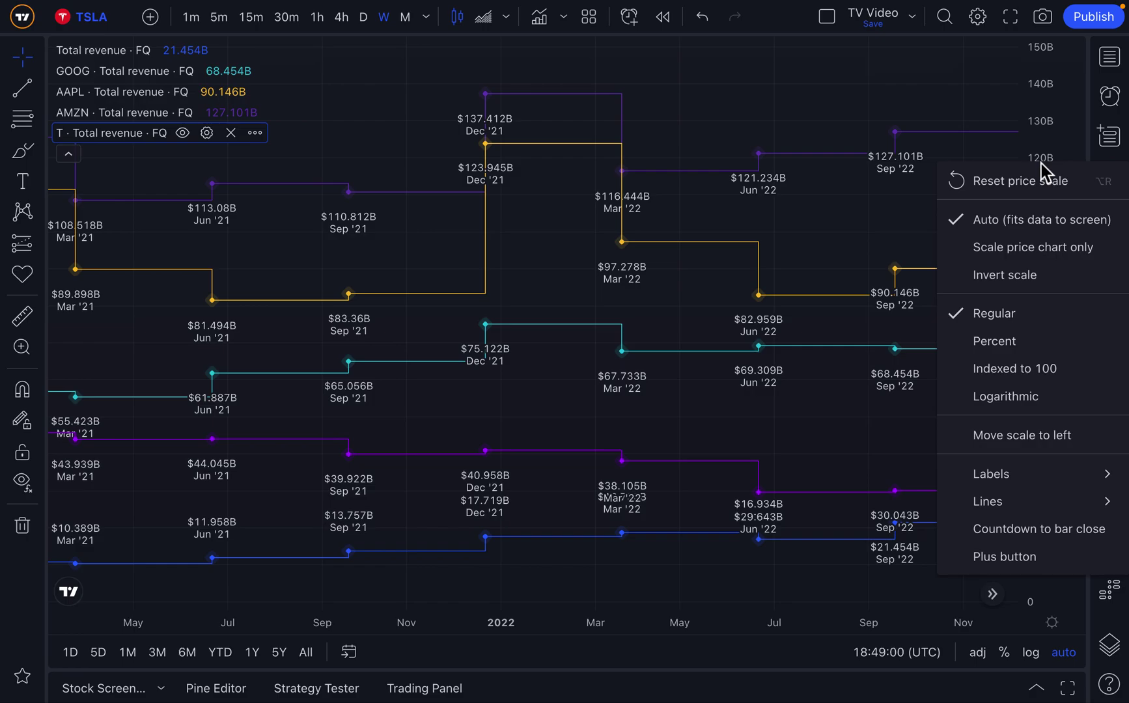
click(1033, 440)
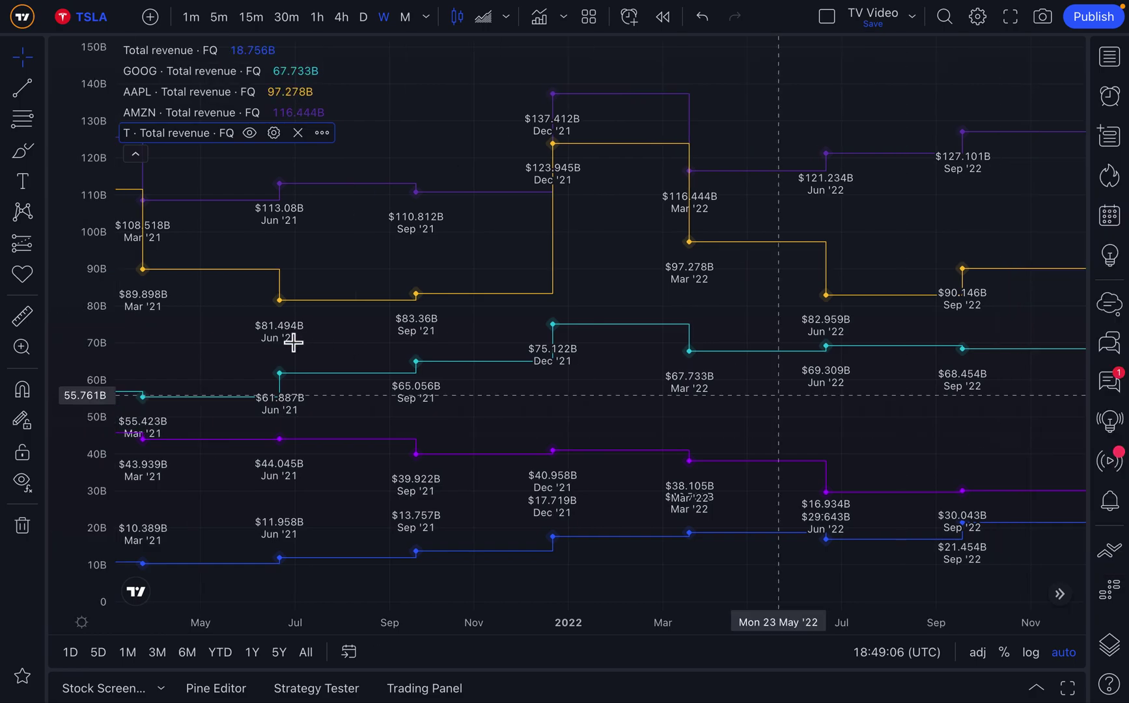
right_click(100, 301)
click(209, 570)
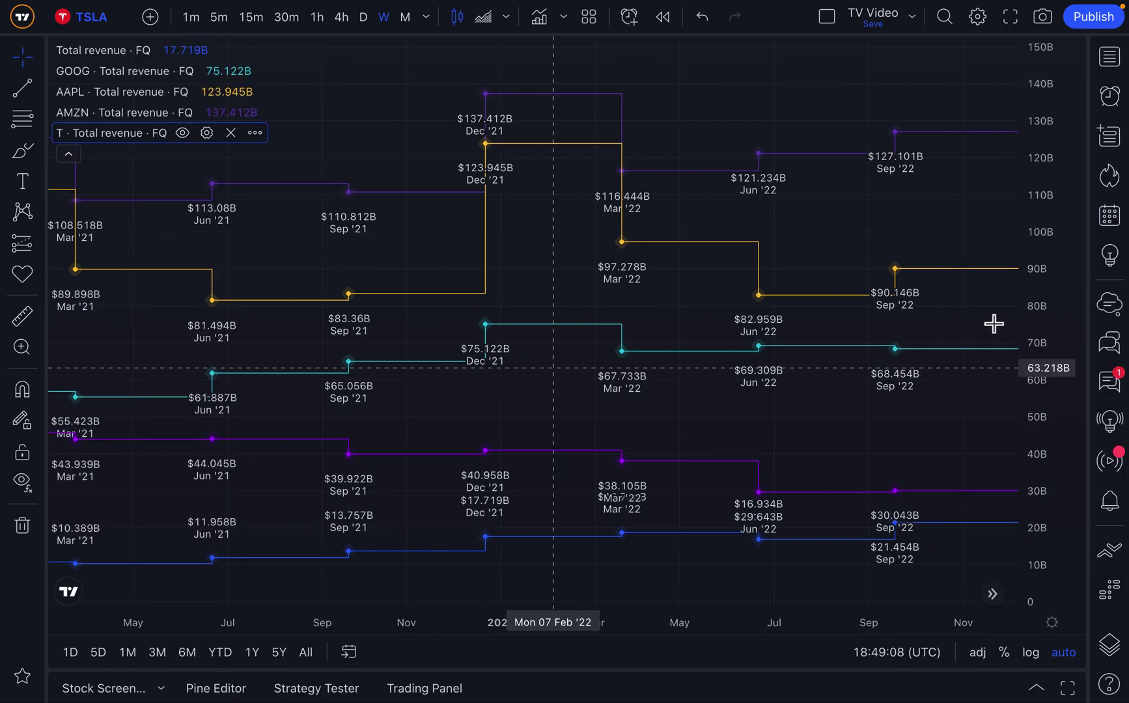
right_click(1043, 221)
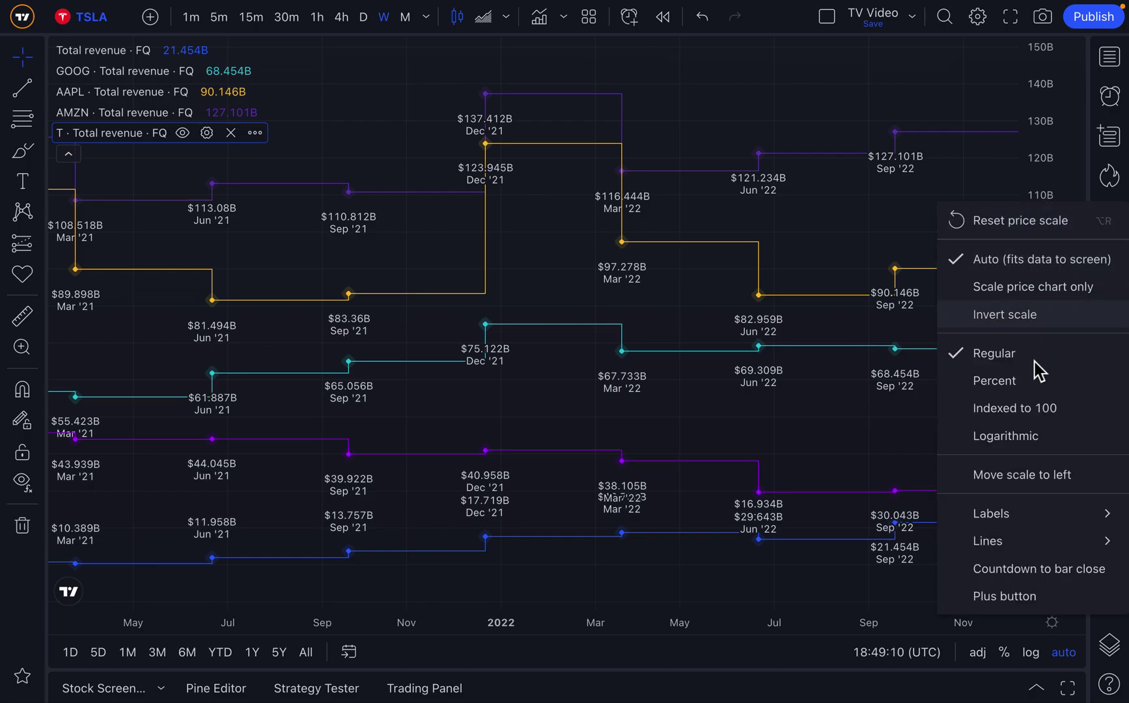
click(1016, 388)
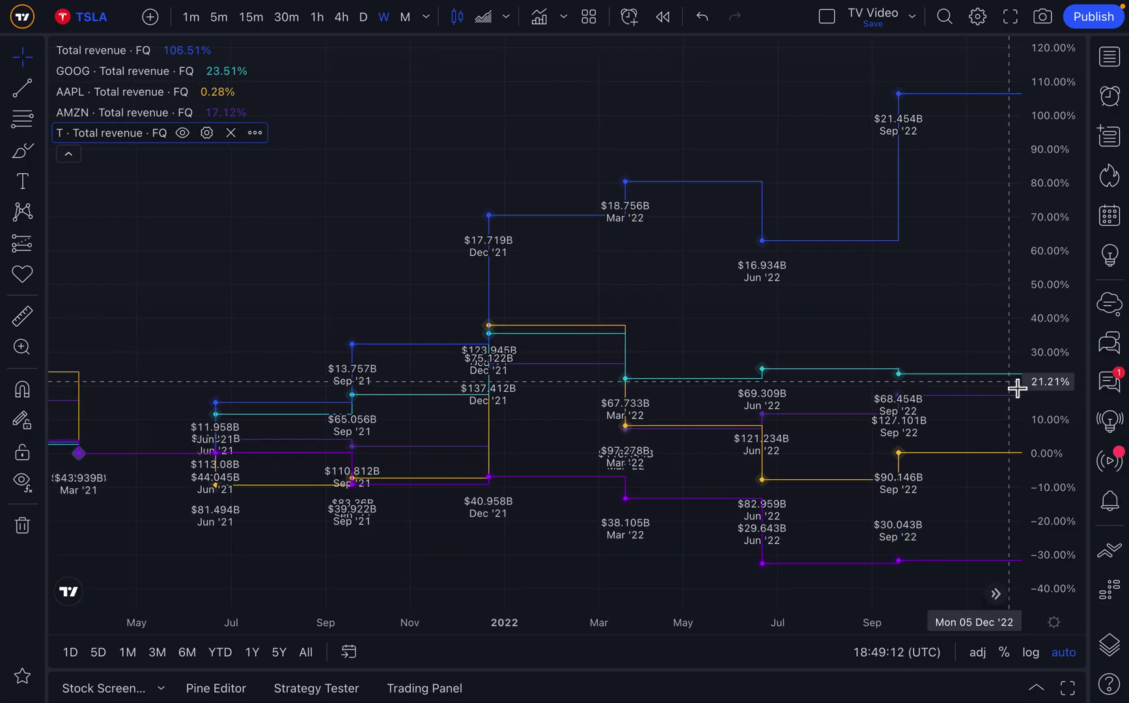
Pan the percentage comparison to show revenue history back to 2018.
scroll(1009, 267, down, 2)
scroll(1011, 268, down, 6)
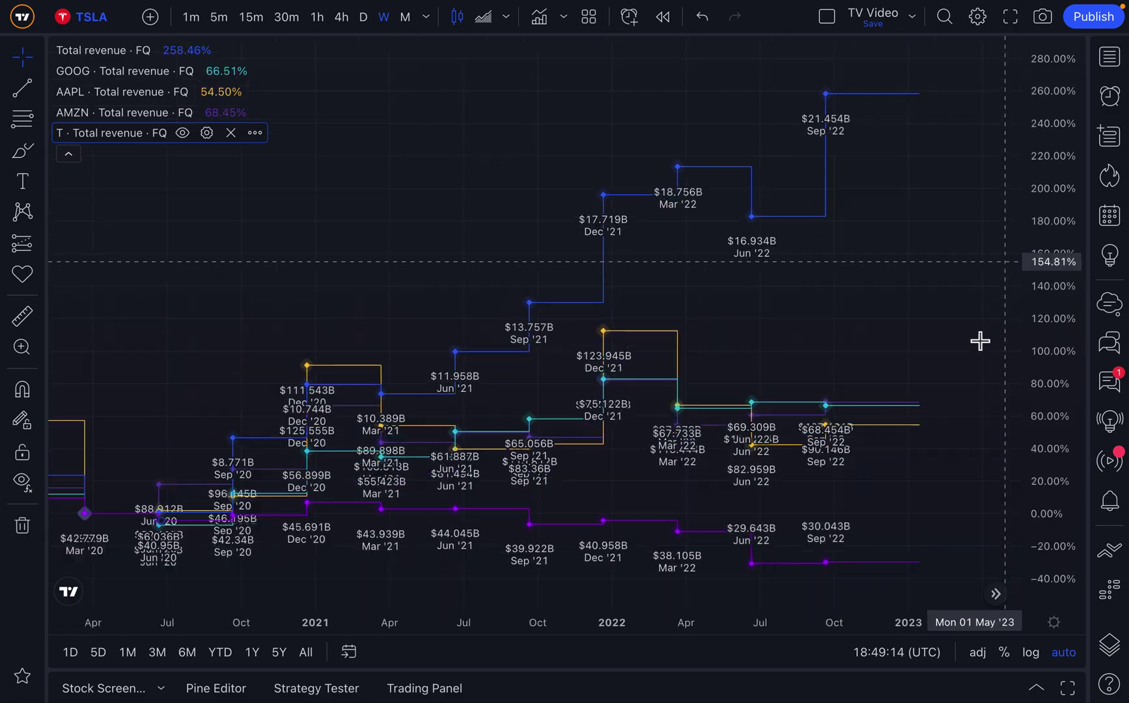
click(565, 299)
drag(564, 299, 884, 285)
scroll(884, 285, down, 4)
scroll(884, 285, up, 2)
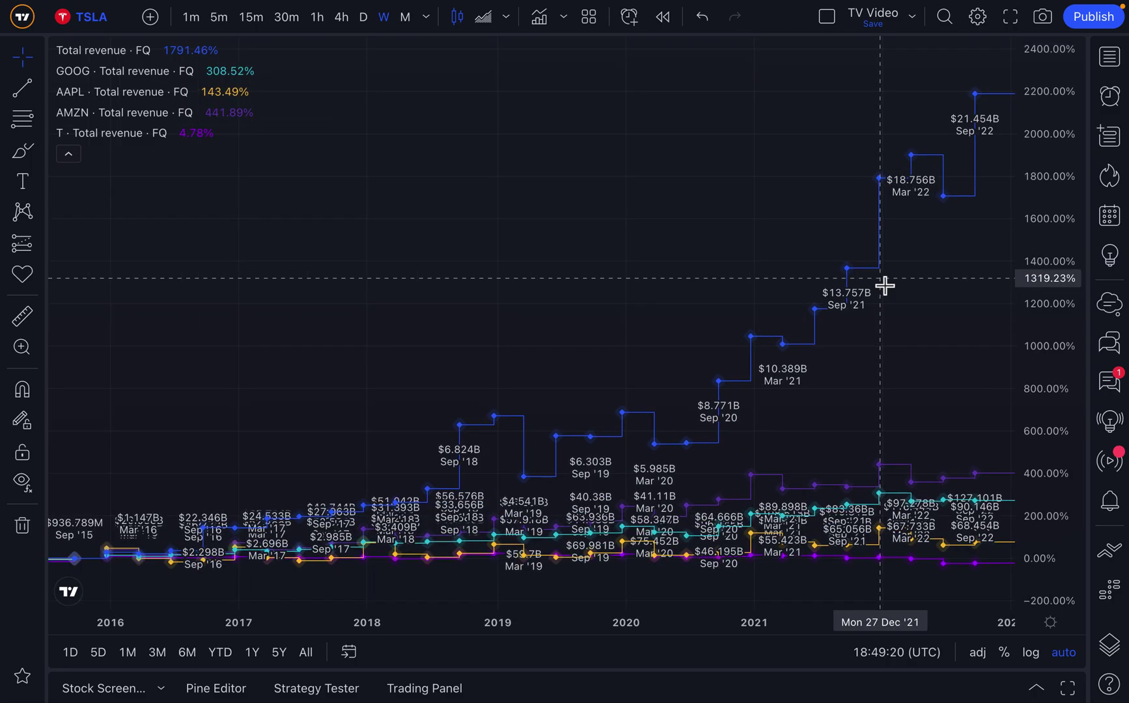
click(833, 324)
scroll(826, 324, up, 2)
scroll(827, 324, up, 1)
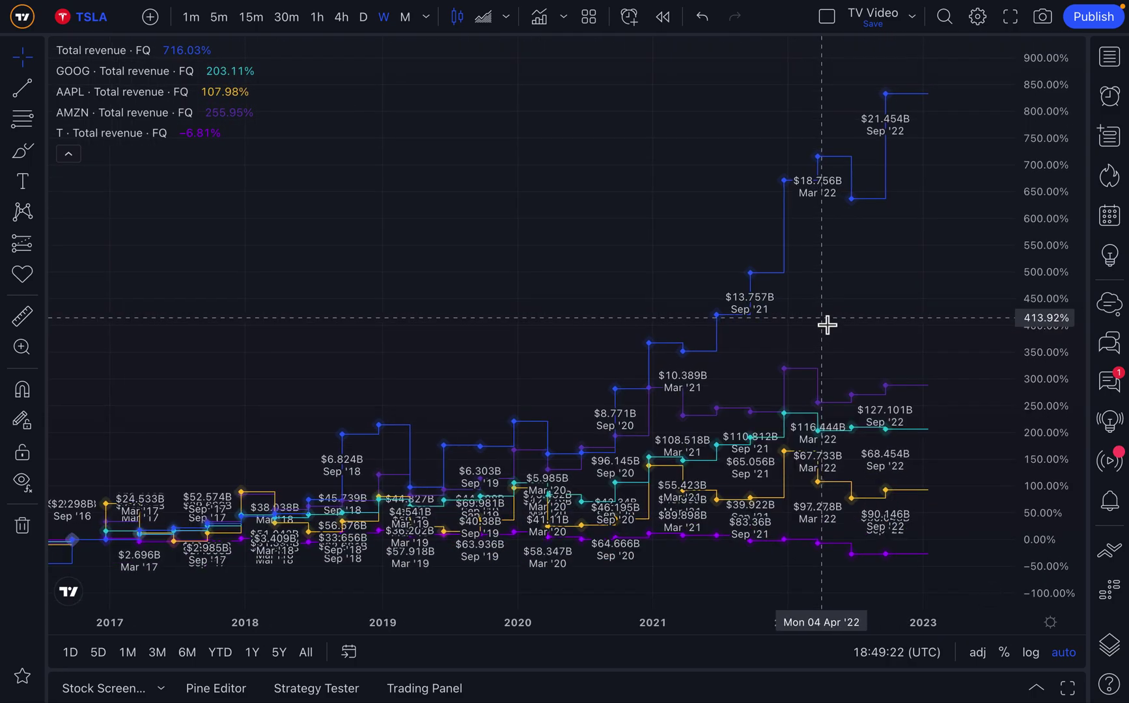
scroll(827, 324, down, 1)
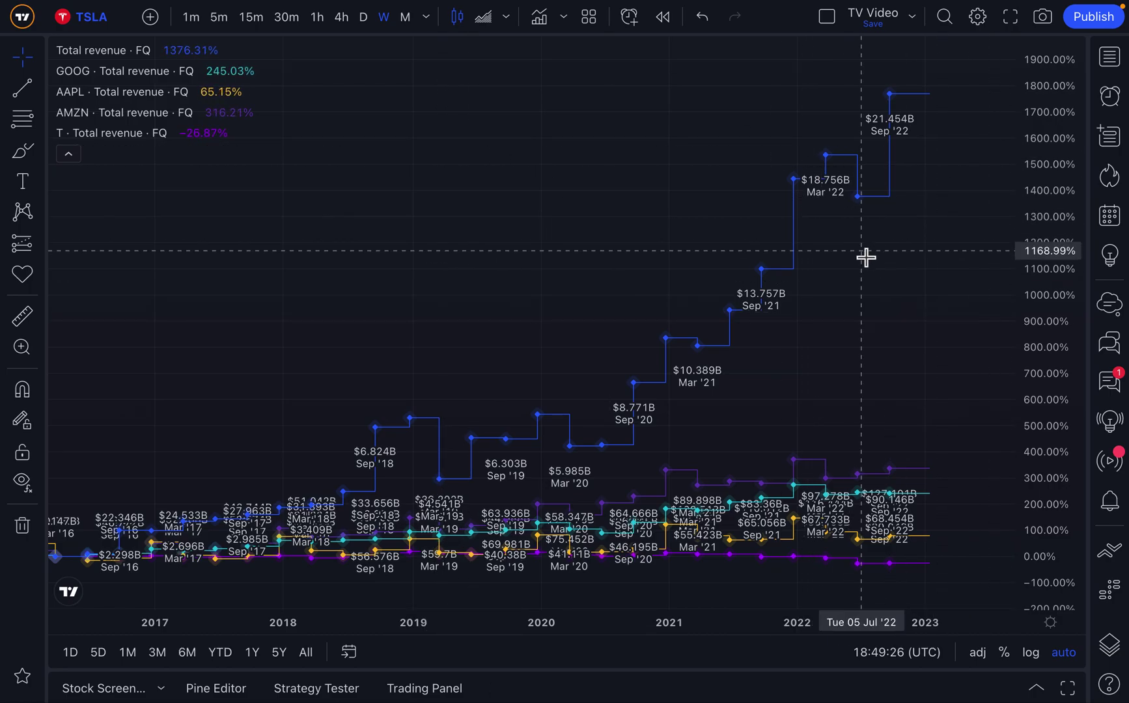
mouse_move(193, 55)
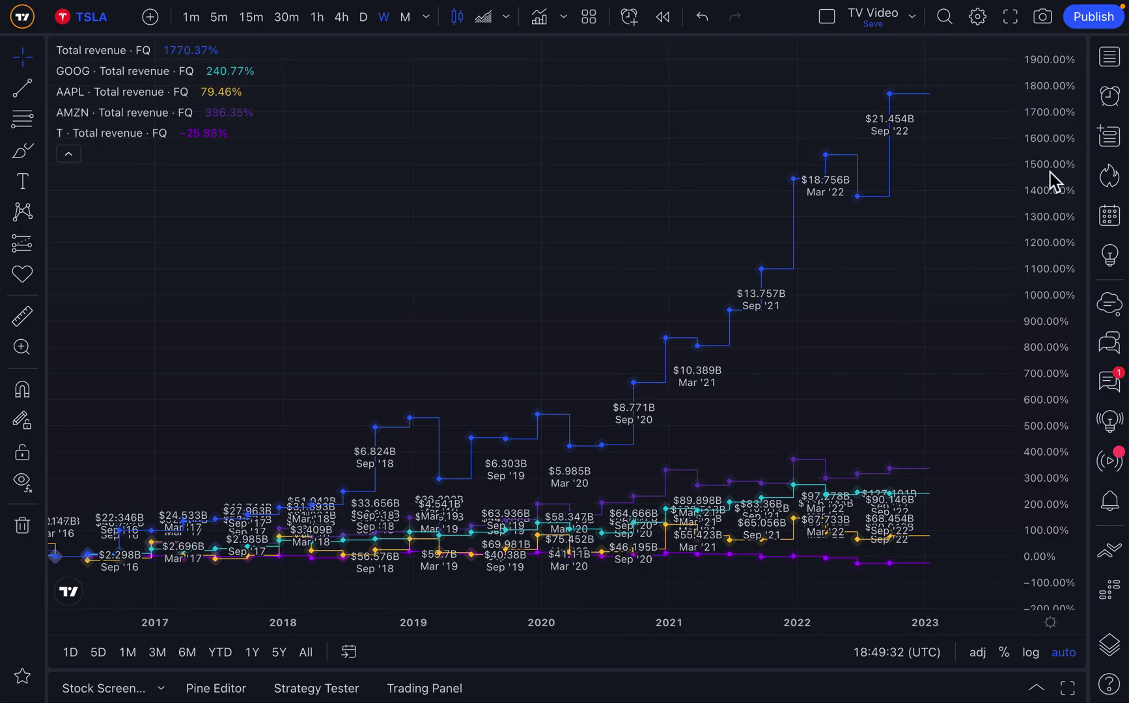
Set the revenue scale to Indexed to 100, showing TSLA 1870.37 and AMZN 436.35.
right_click(1048, 143)
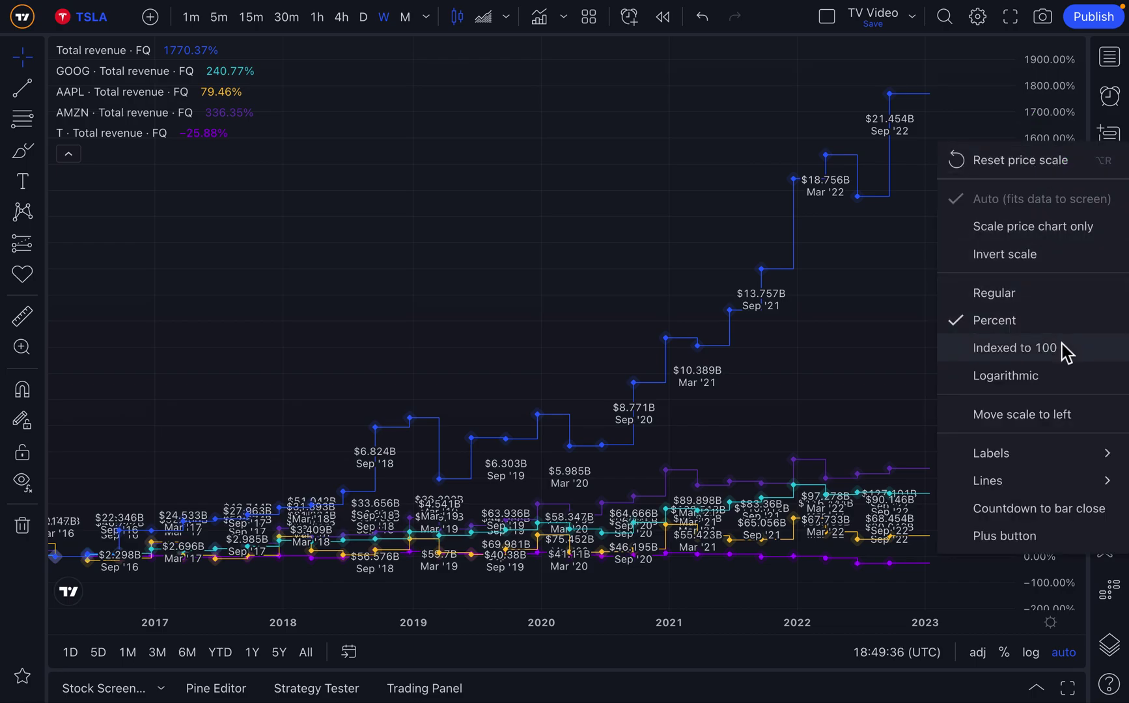
click(1014, 348)
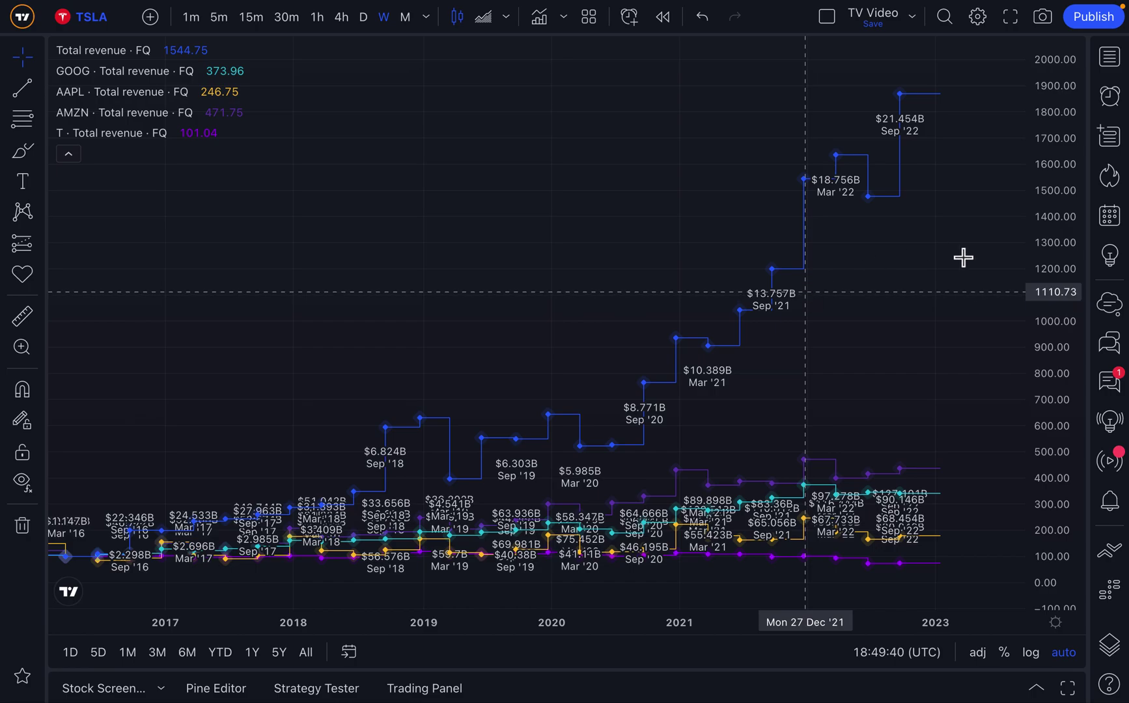
right_click(1069, 205)
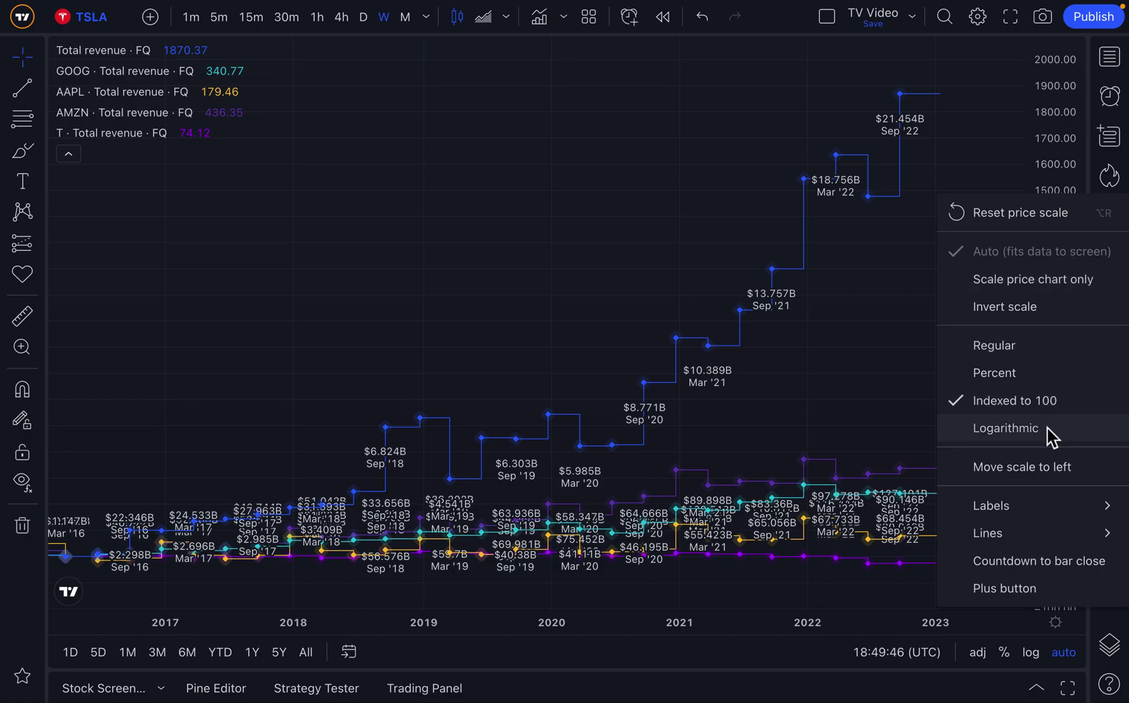
mouse_move(1058, 514)
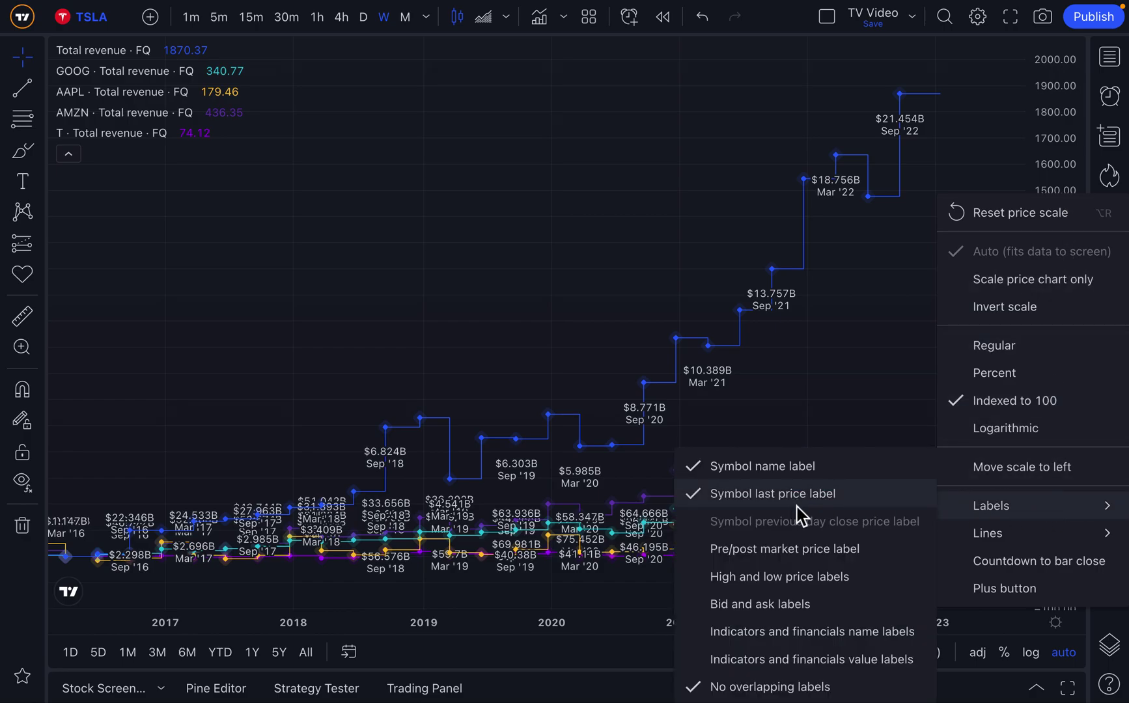
mouse_move(1031, 534)
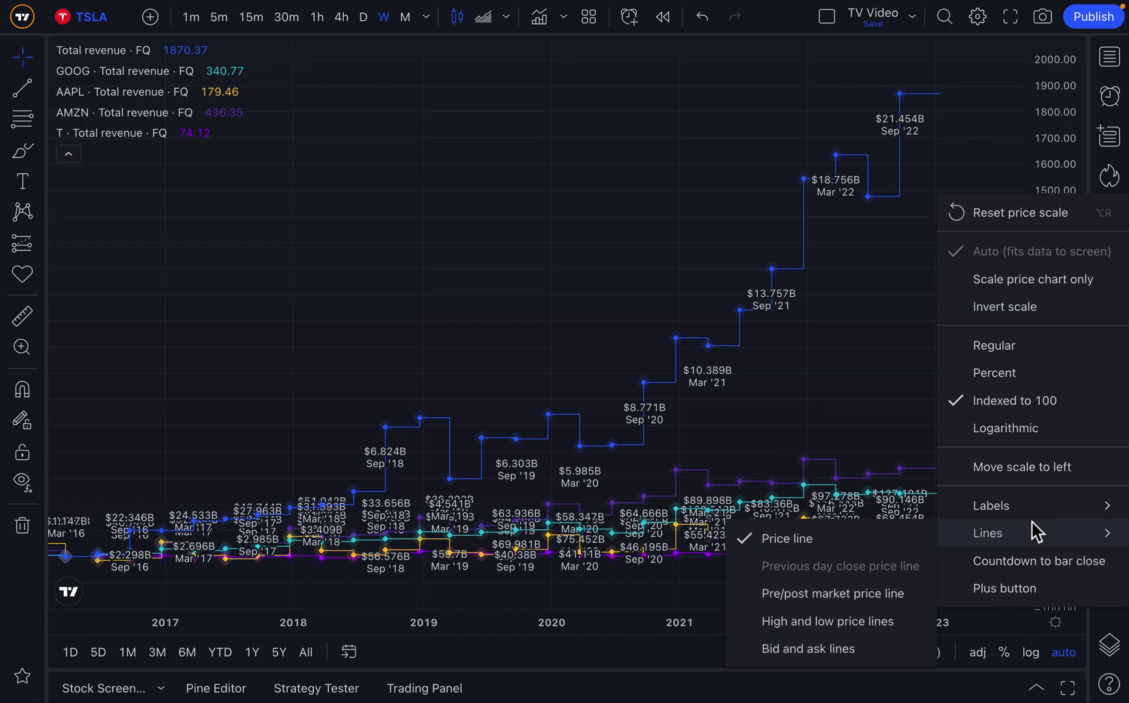
Switch the scale back to Regular dollar values and zoom the time axis in.
click(1023, 345)
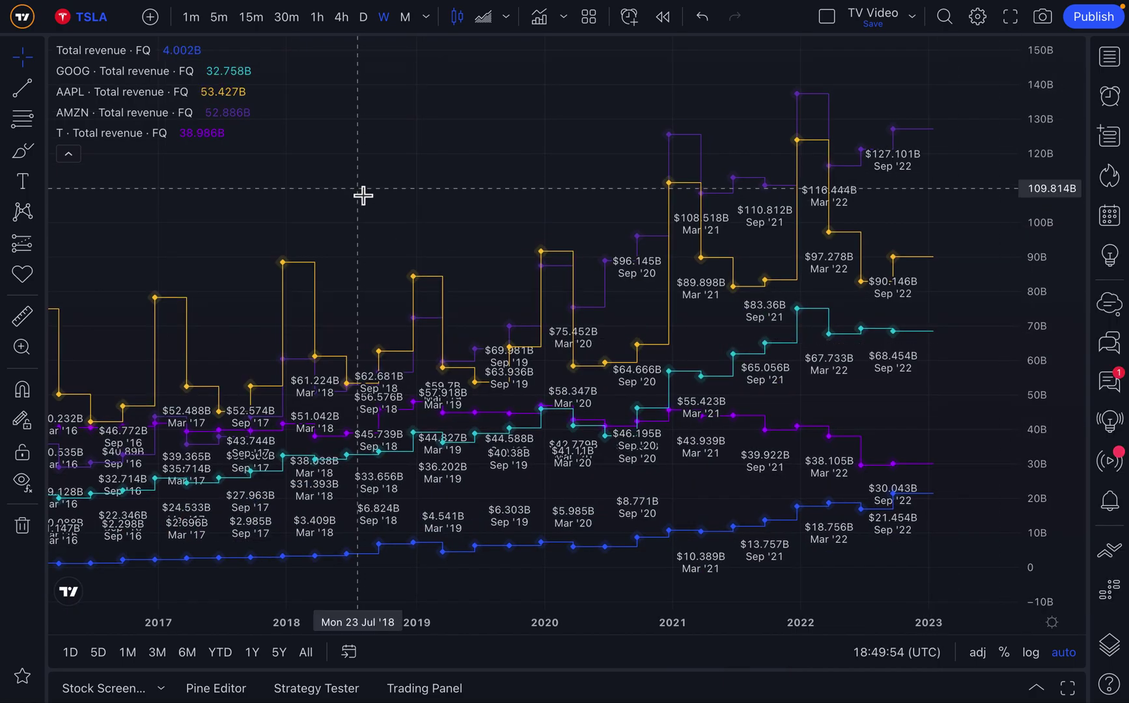
scroll(363, 195, up, 3)
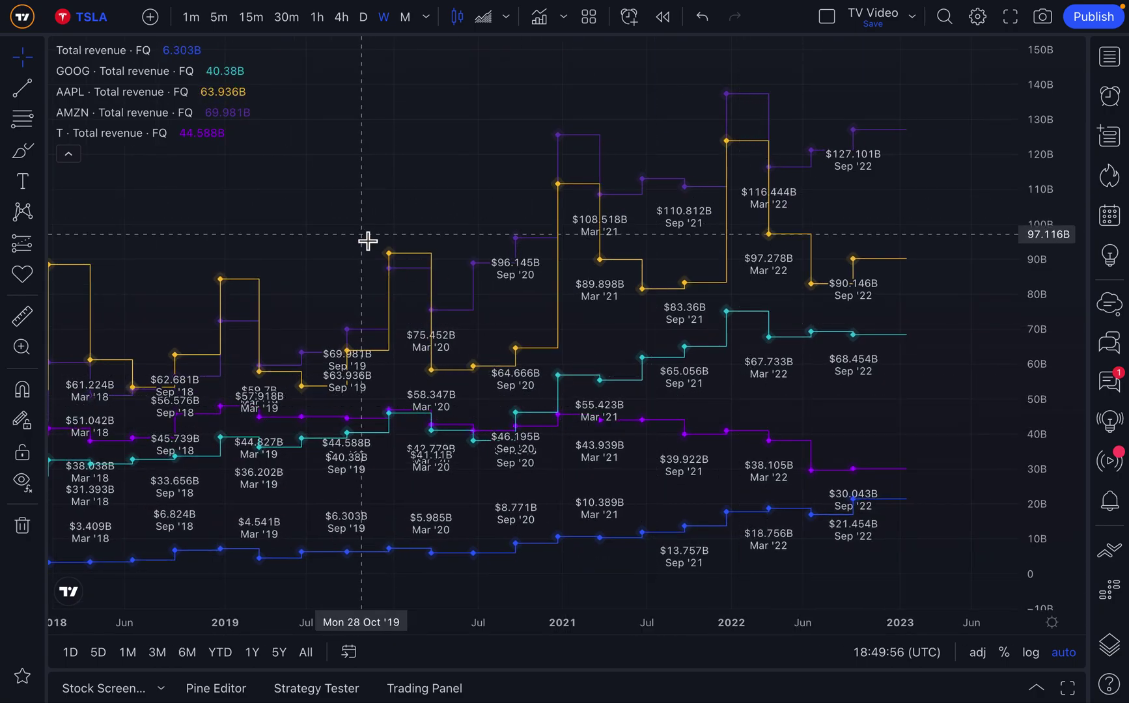
scroll(368, 241, up, 3)
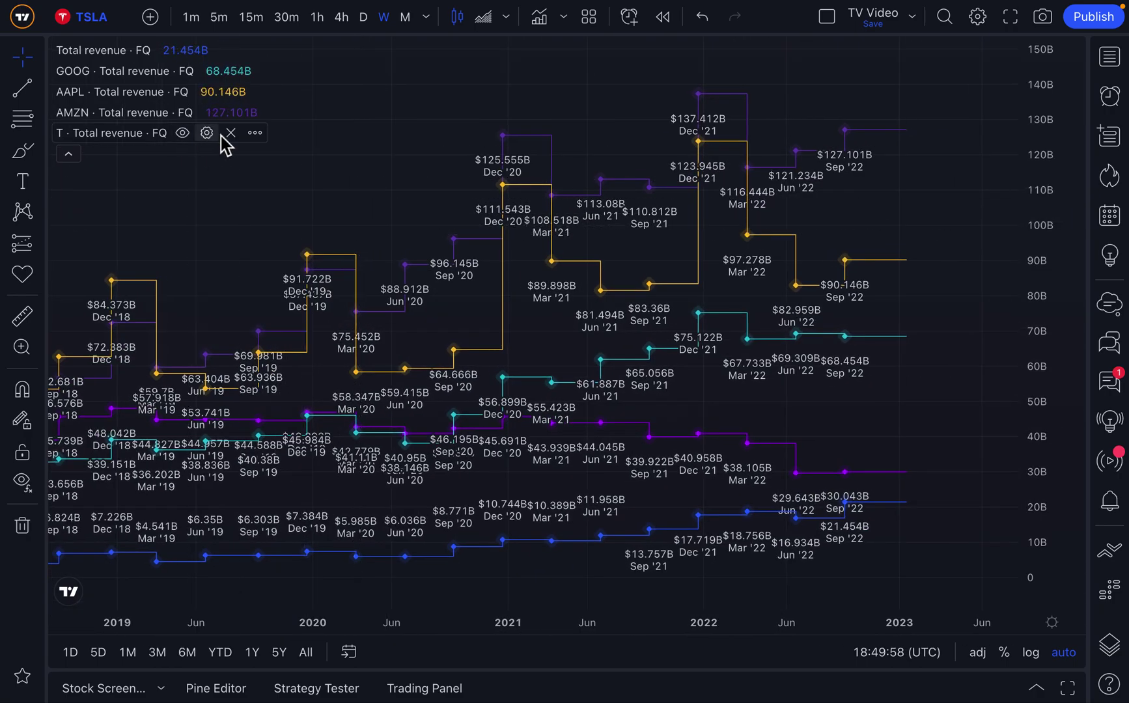
Remove the T, AMZN and AAPL revenue series, leaving only TSLA and GOOG.
click(229, 134)
click(255, 113)
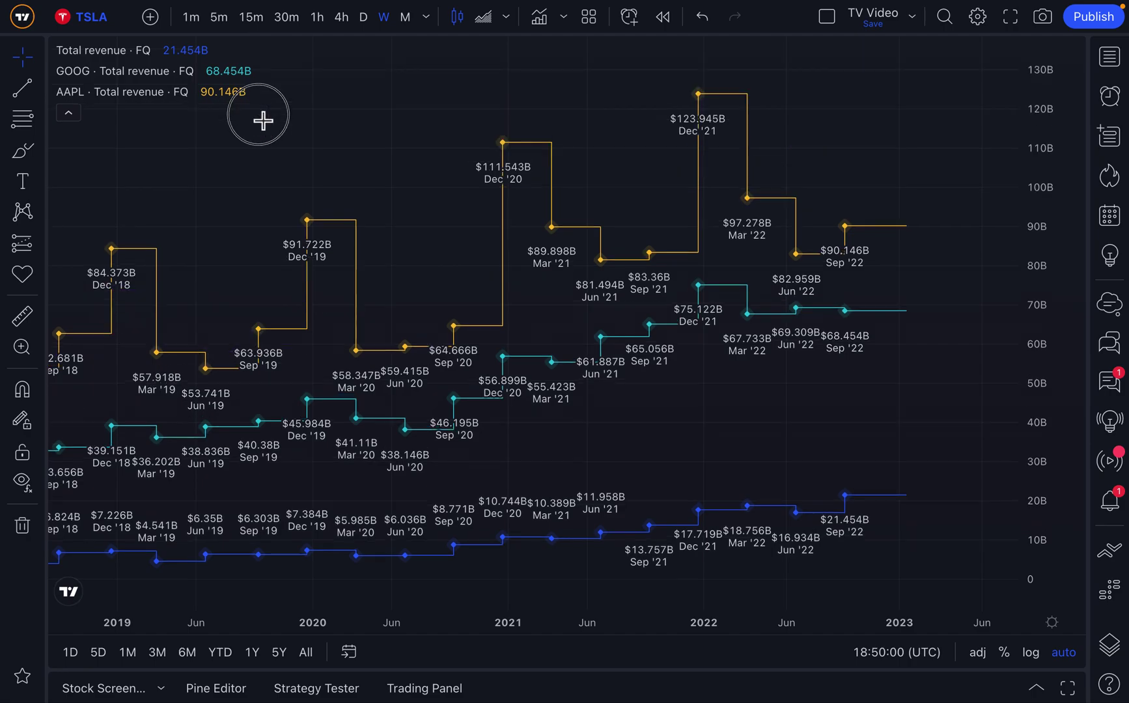
mouse_move(170, 98)
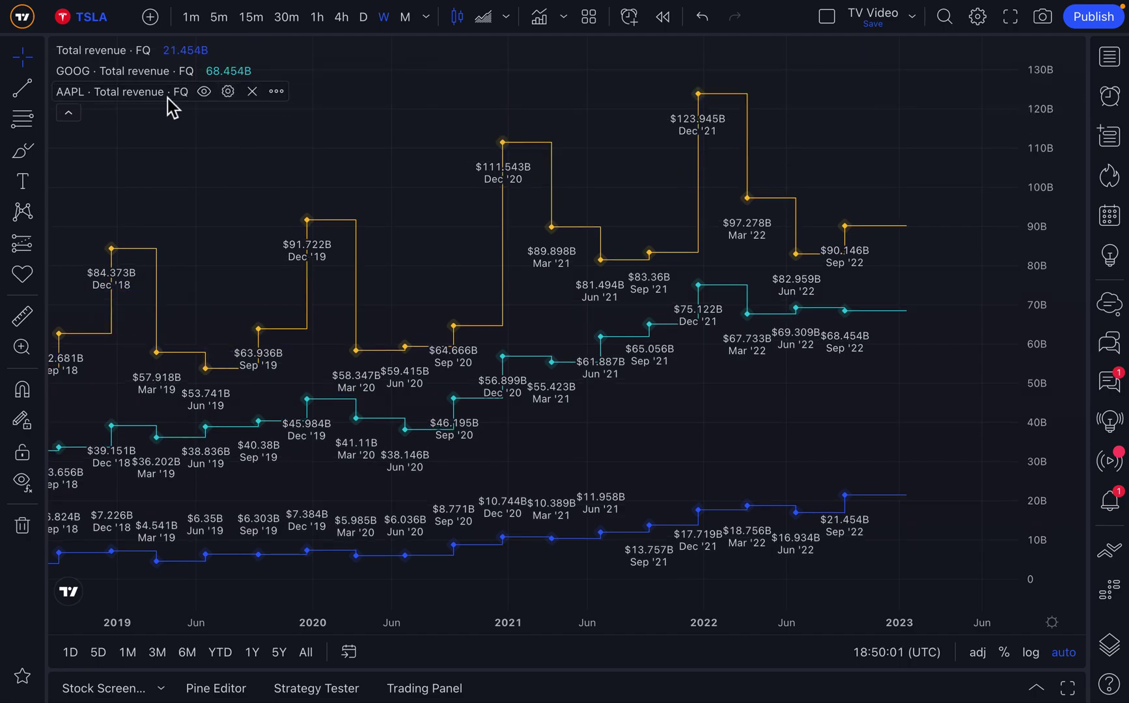
click(250, 93)
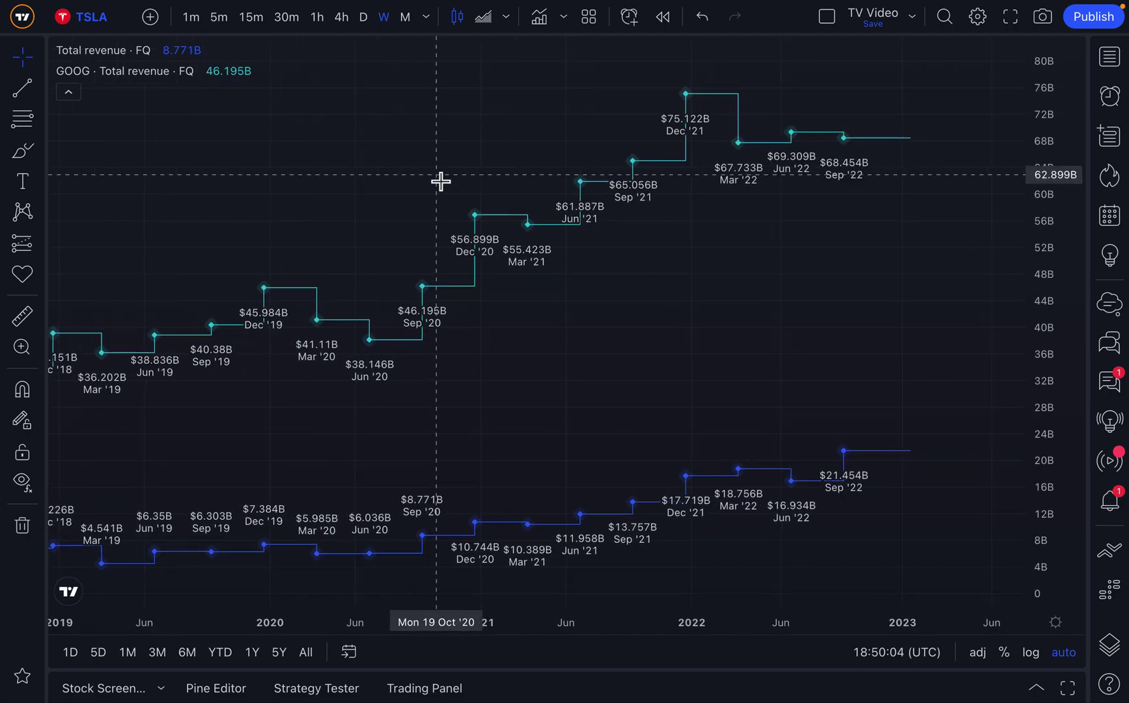
scroll(440, 181, up, 3)
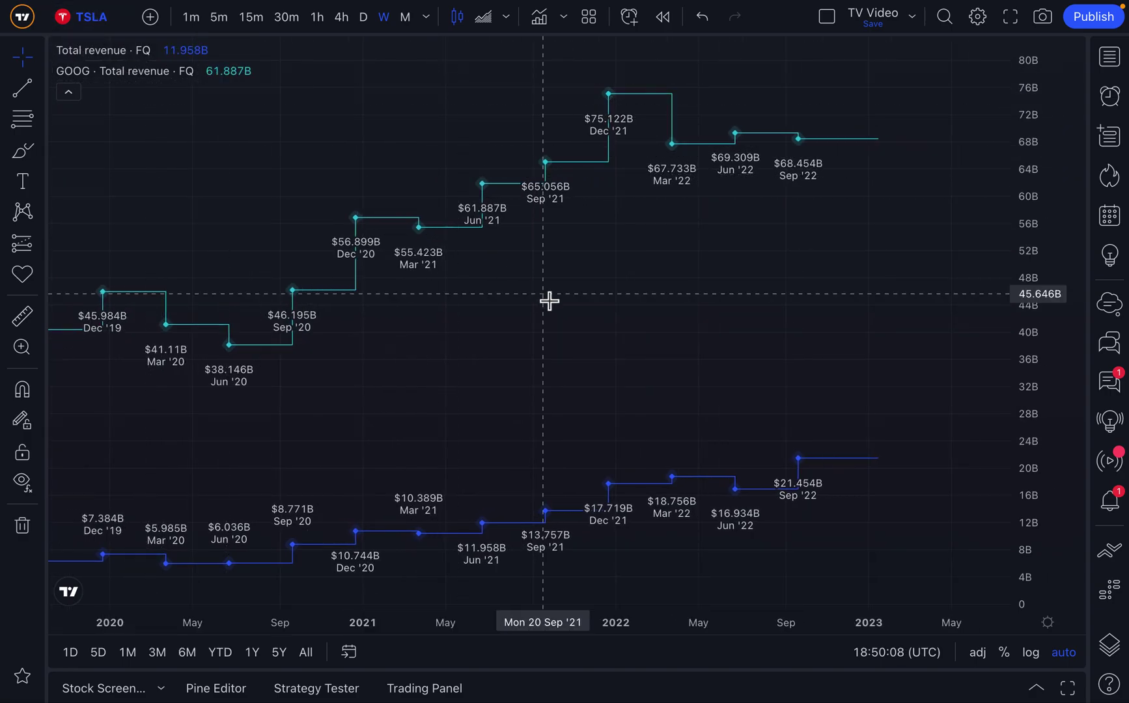
Give the GOOG revenue line the third thickness and a light green colour.
double_click(485, 186)
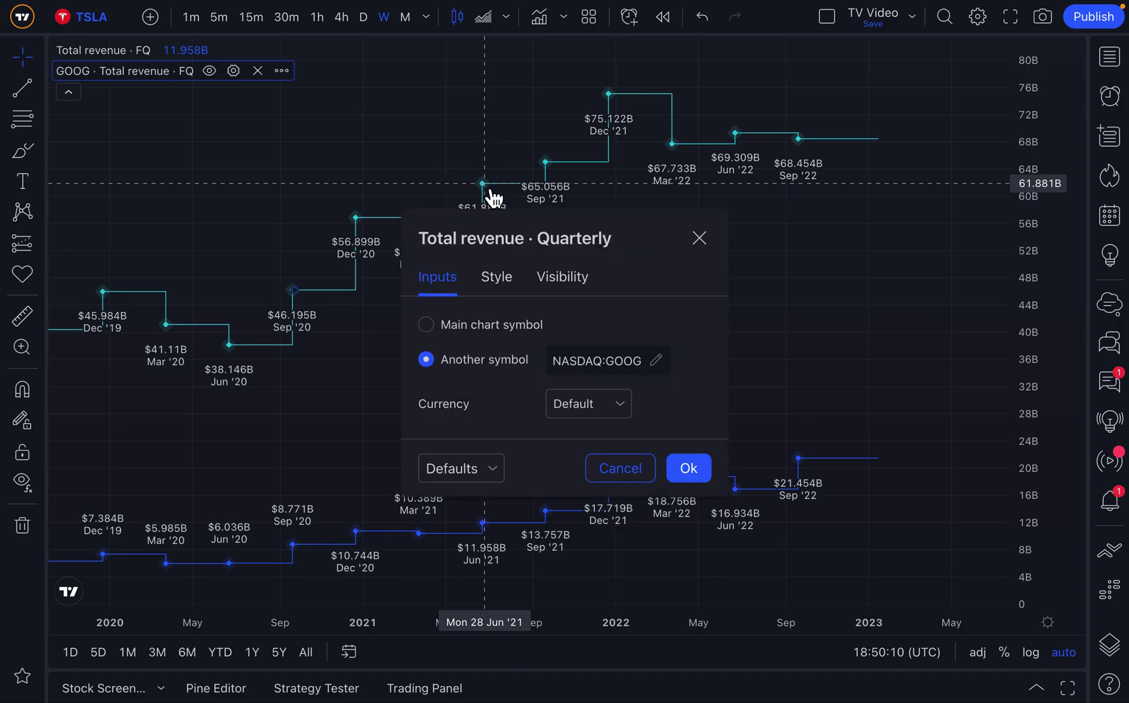
click(499, 287)
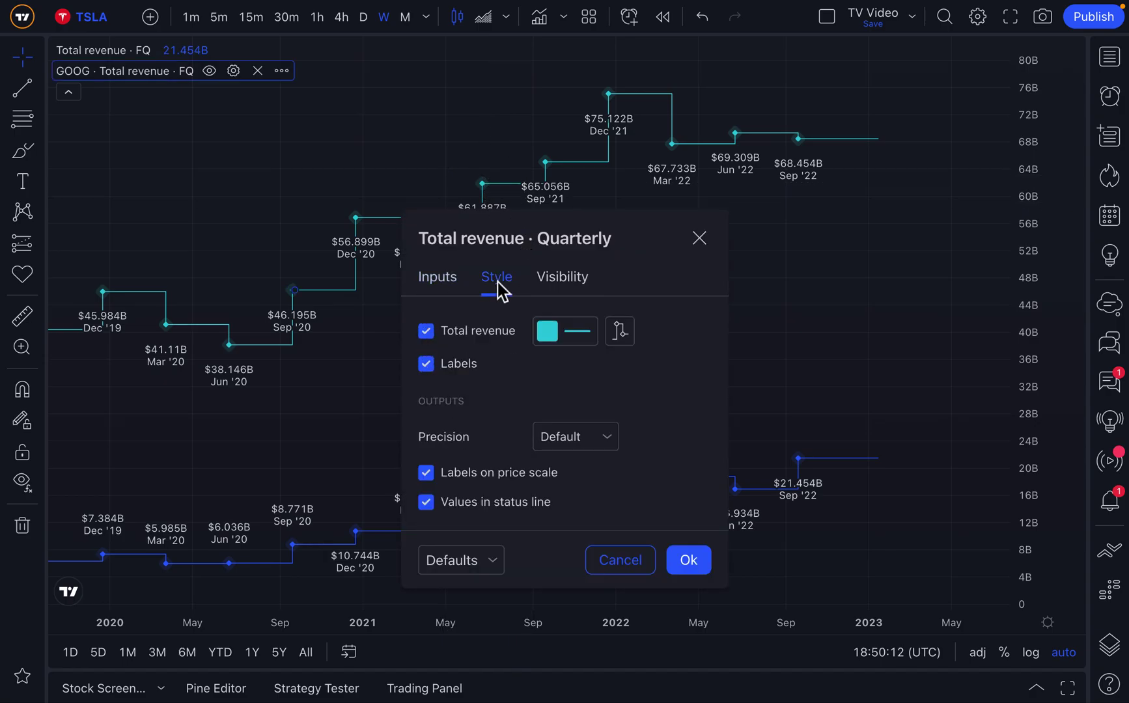
click(553, 332)
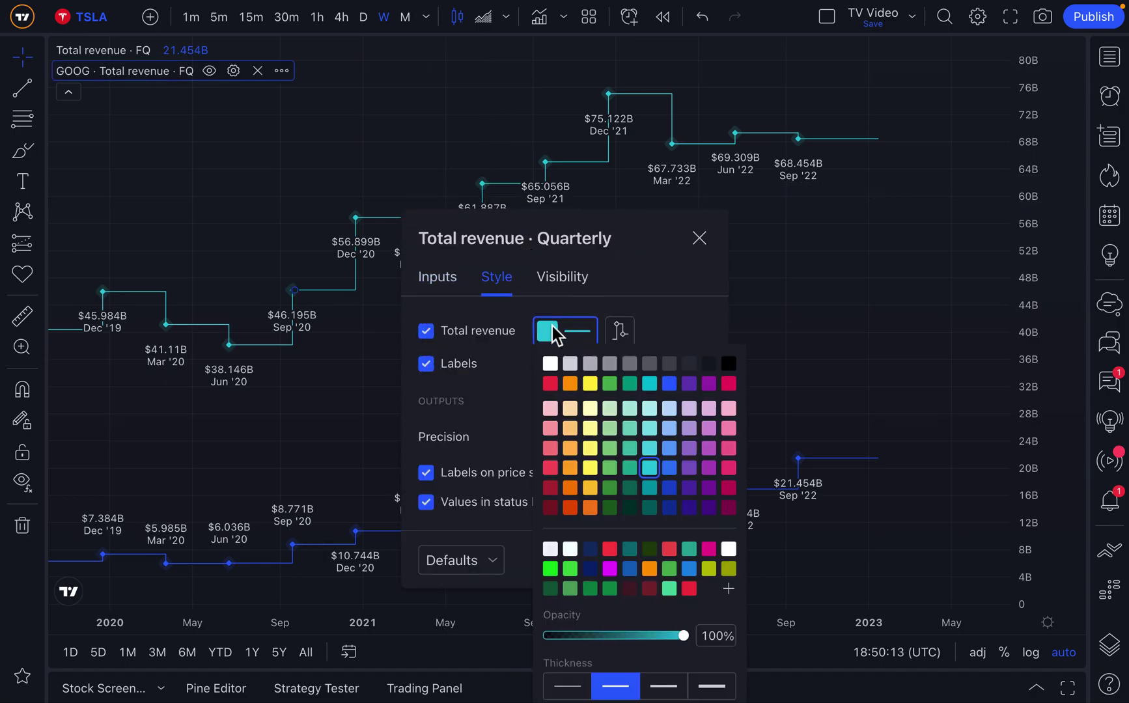
click(665, 686)
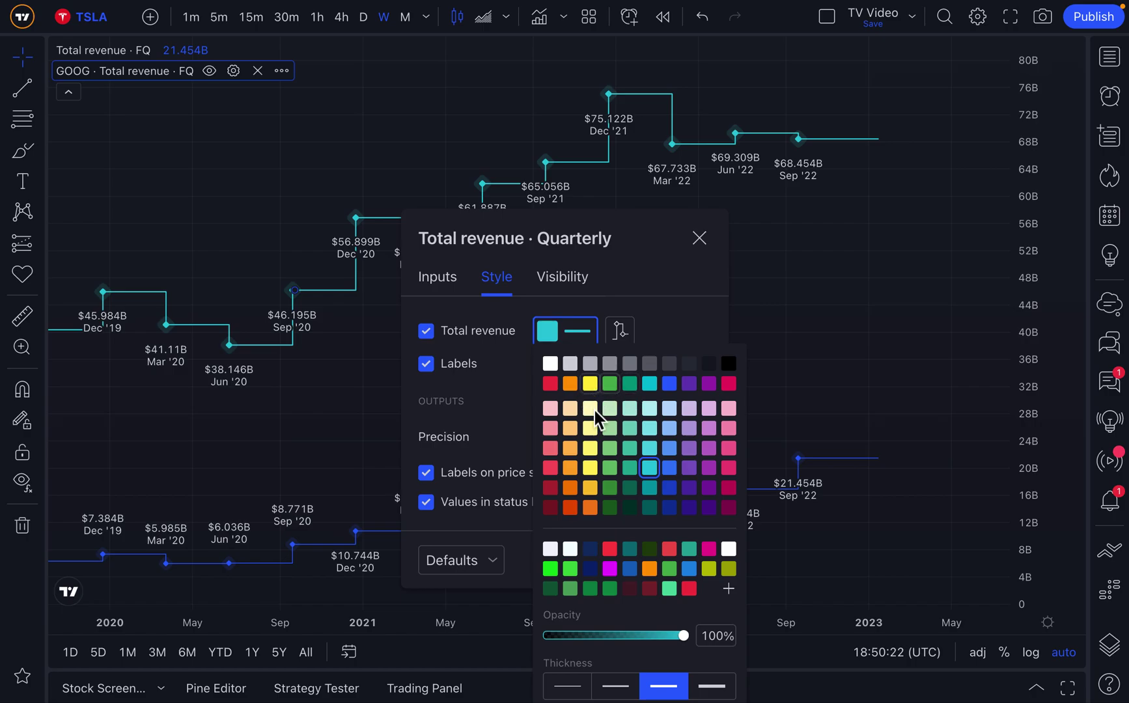
click(610, 470)
click(610, 488)
click(610, 471)
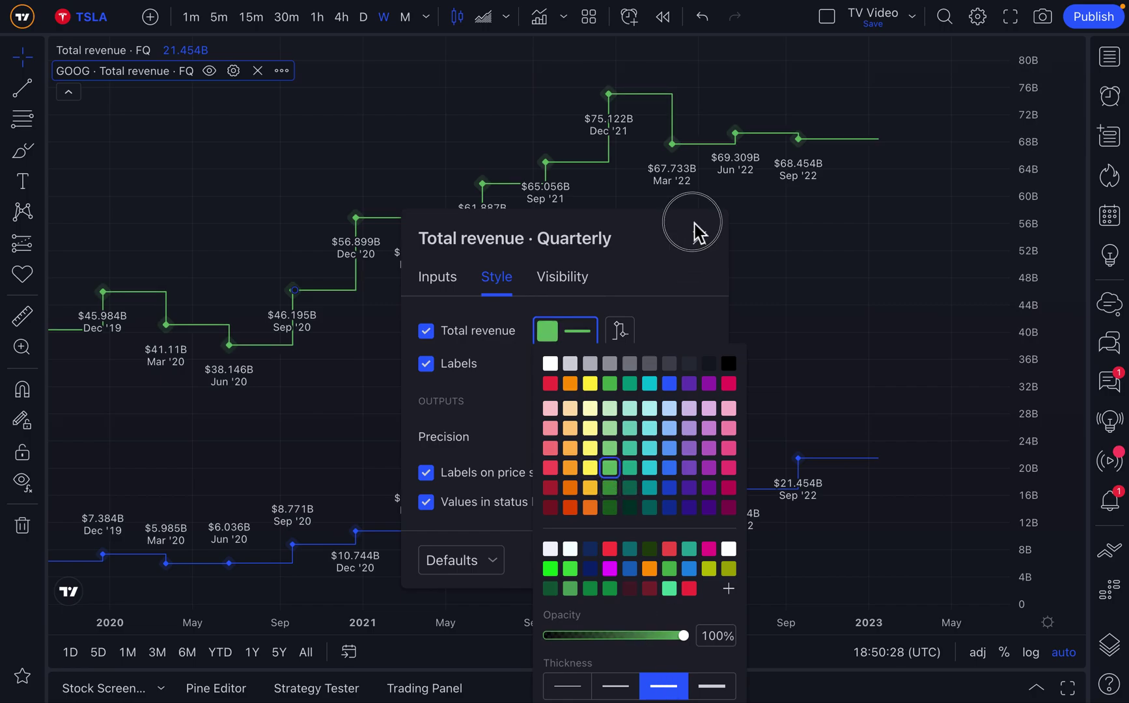
click(695, 233)
click(697, 237)
Colour the TSLA revenue series red with a thicker line, keeping its value labels.
double_click(806, 466)
click(576, 292)
click(550, 339)
click(671, 649)
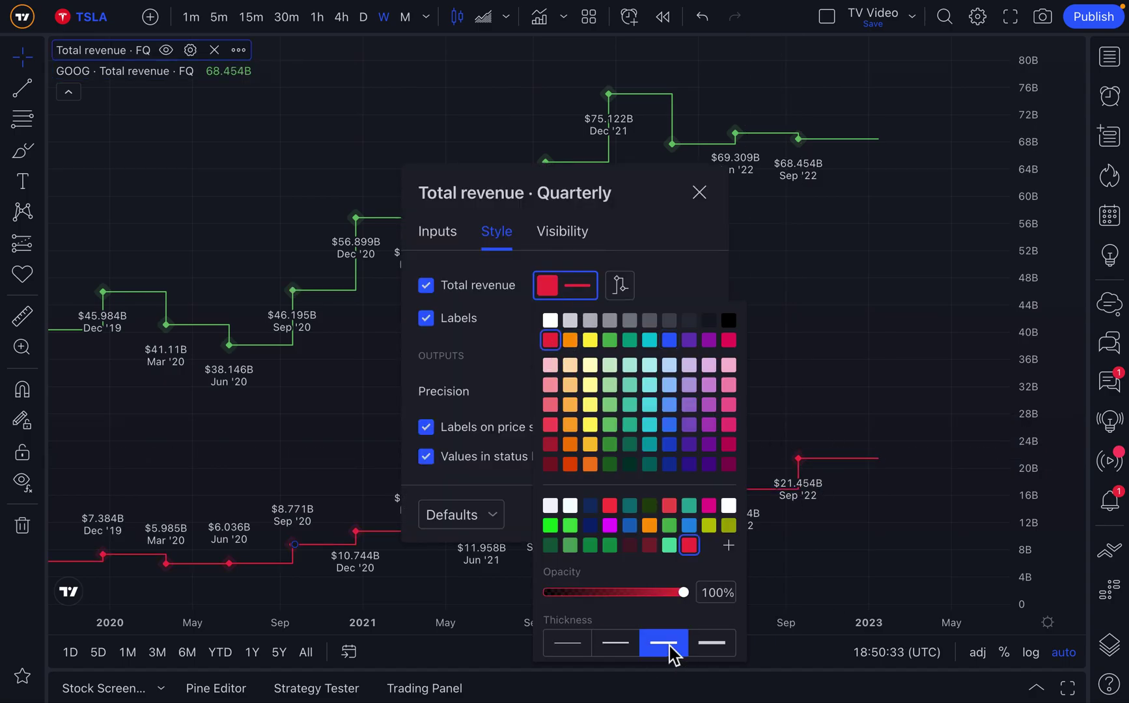
click(462, 322)
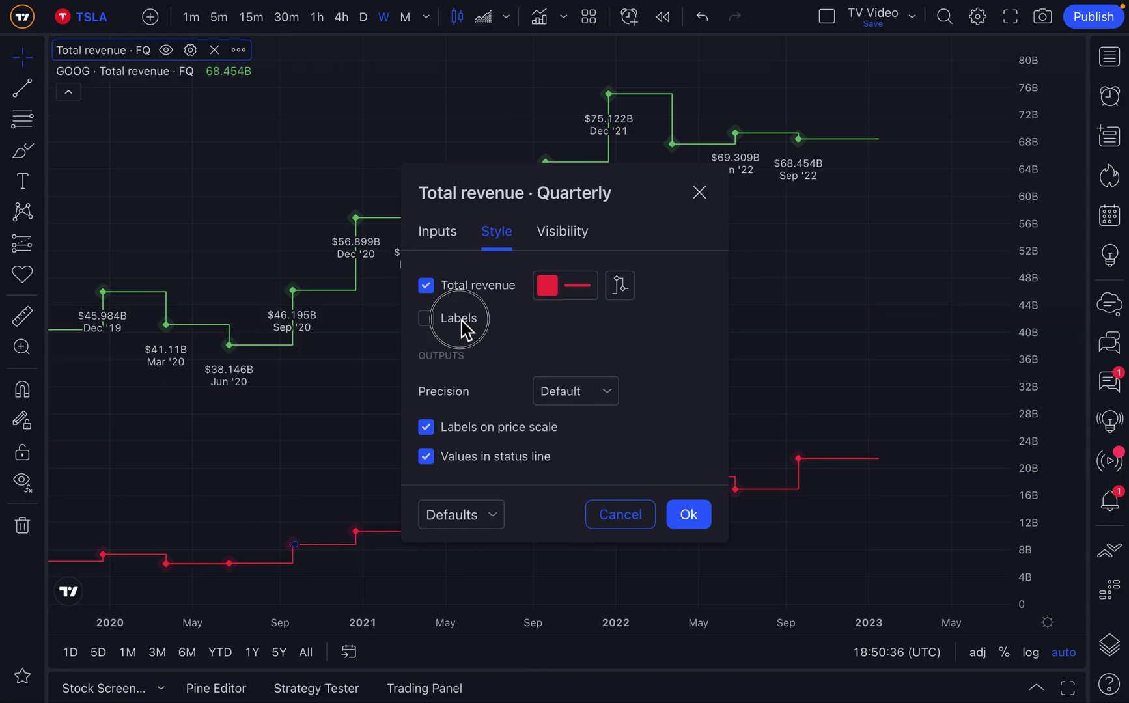
click(462, 321)
Try area, line, histogram and column plot styles on the red revenue series.
click(622, 296)
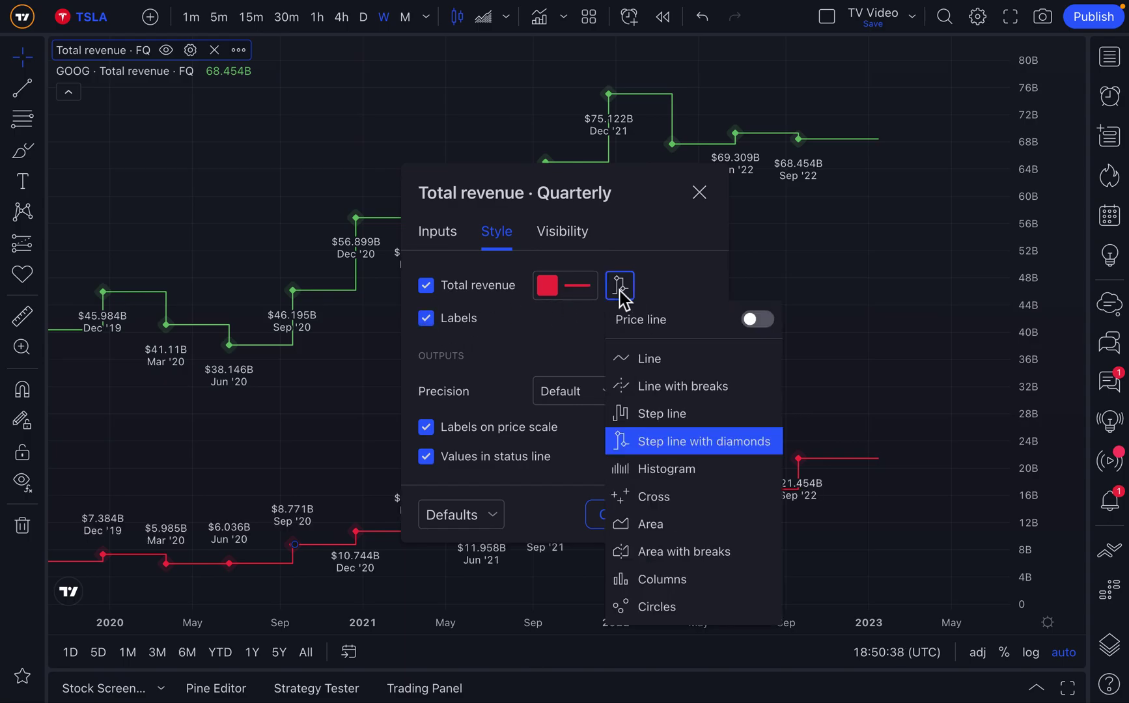
click(671, 524)
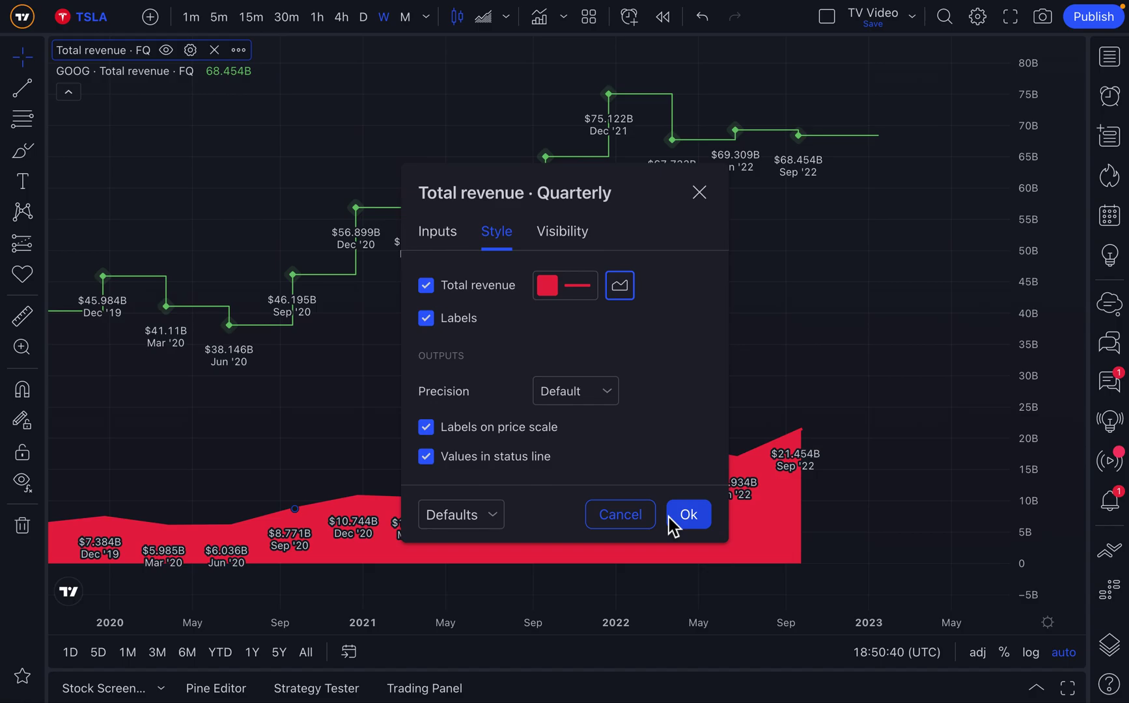
drag(634, 195, 459, 171)
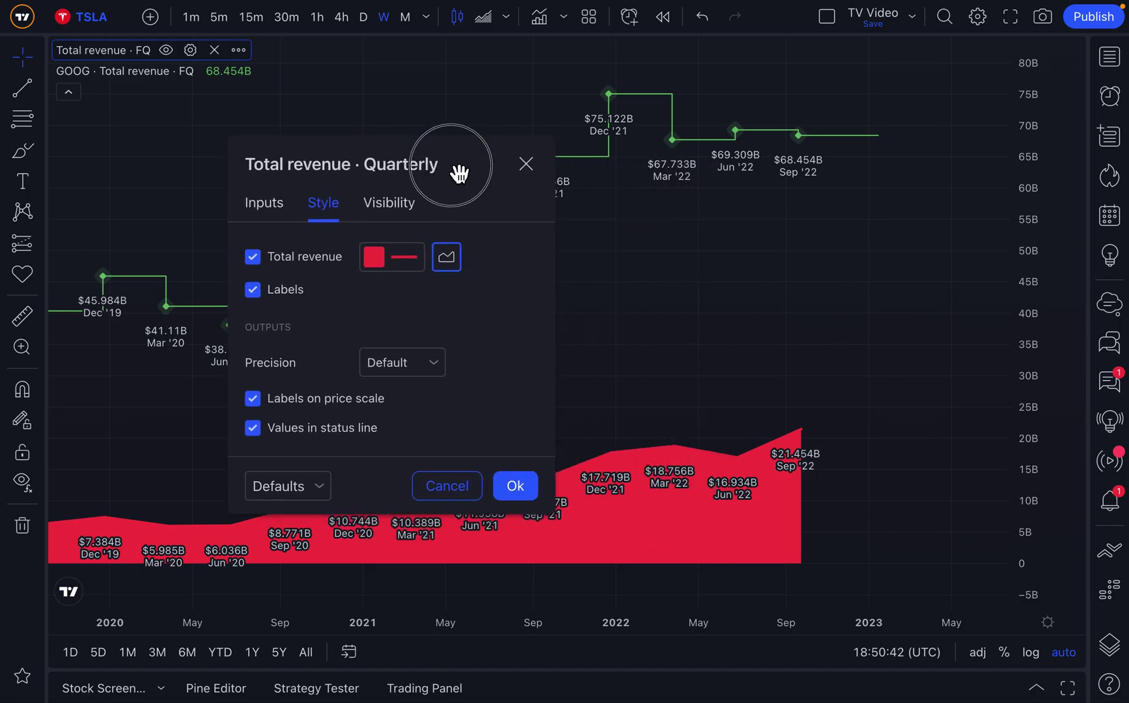
click(451, 270)
click(477, 332)
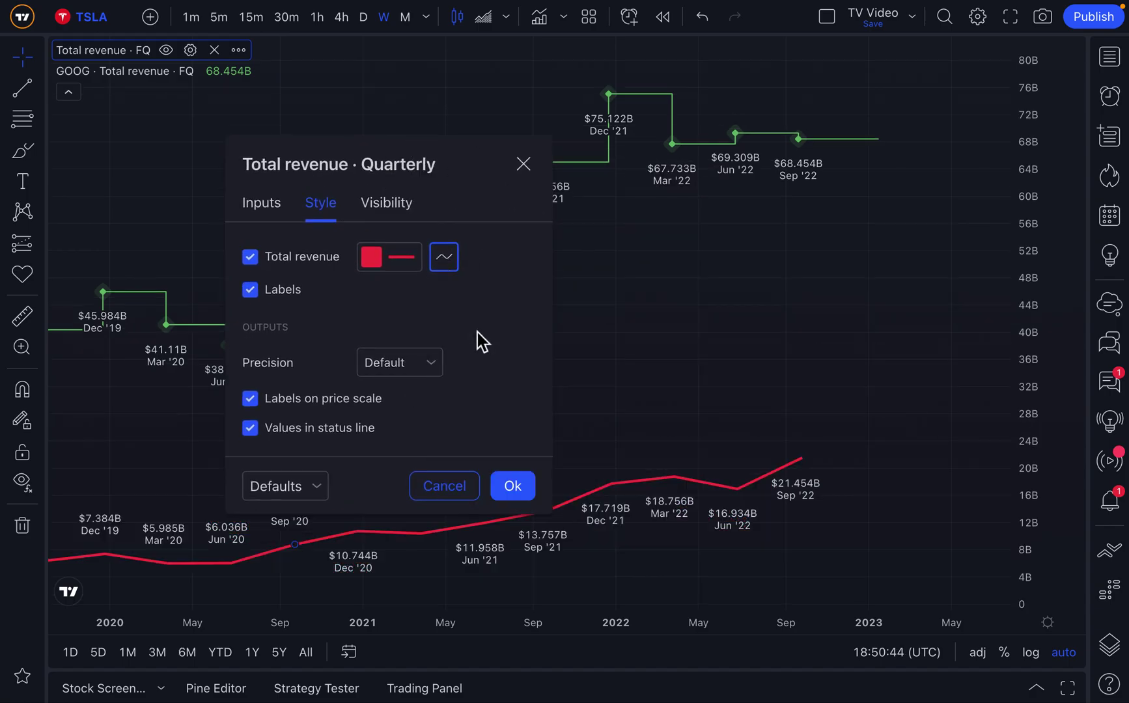
click(461, 261)
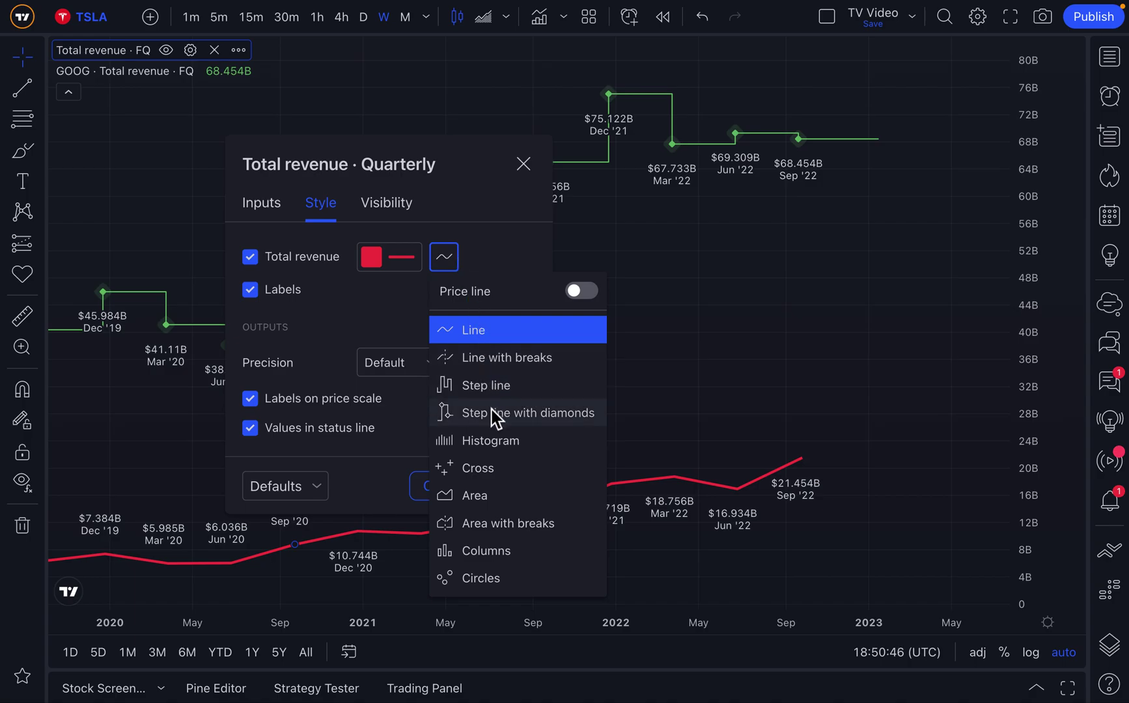
click(493, 442)
click(450, 260)
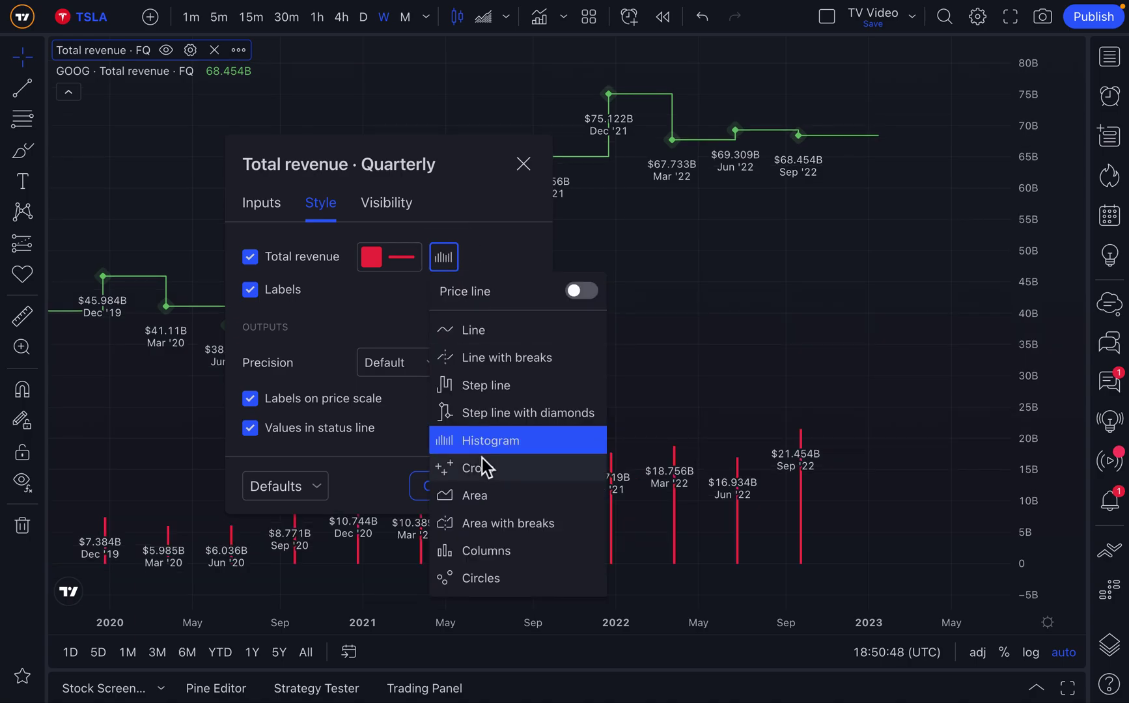
click(493, 495)
click(447, 262)
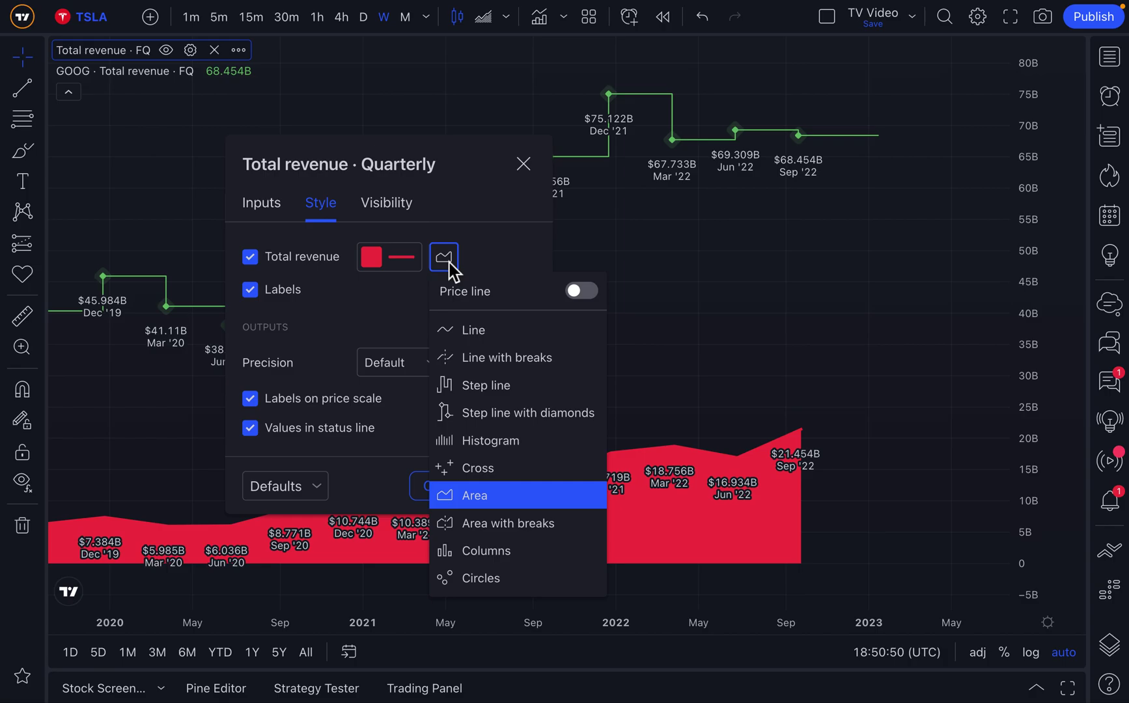
click(512, 550)
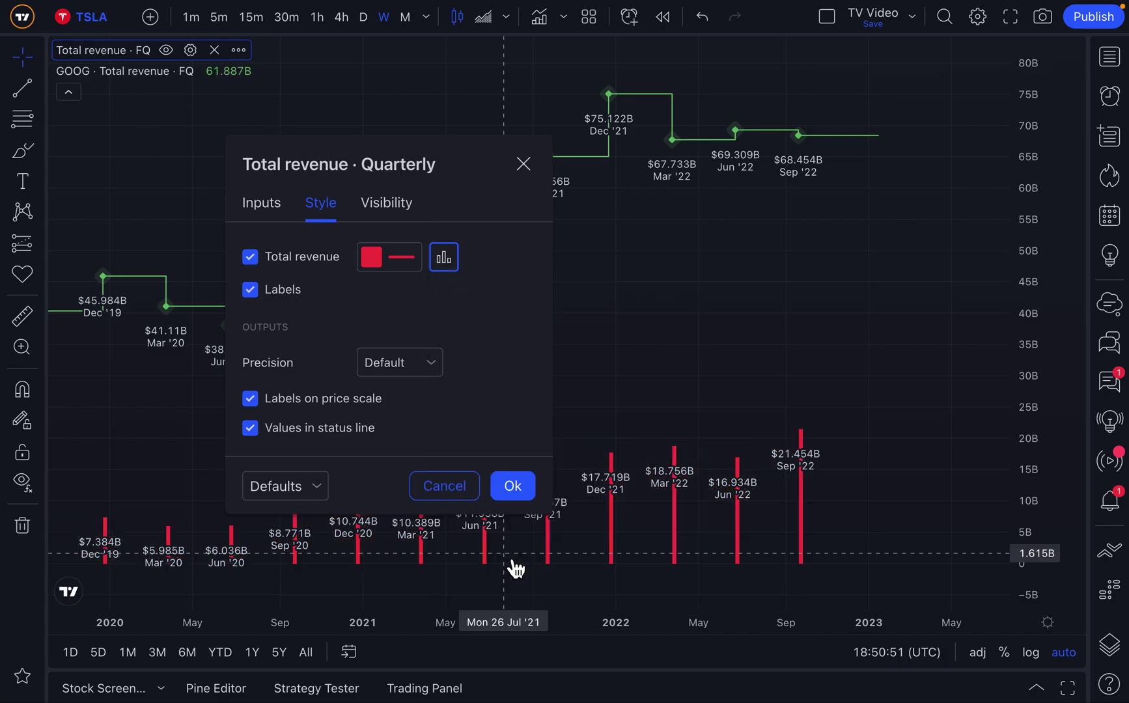
Settle the red revenue series on the Step line with diamonds style.
click(445, 262)
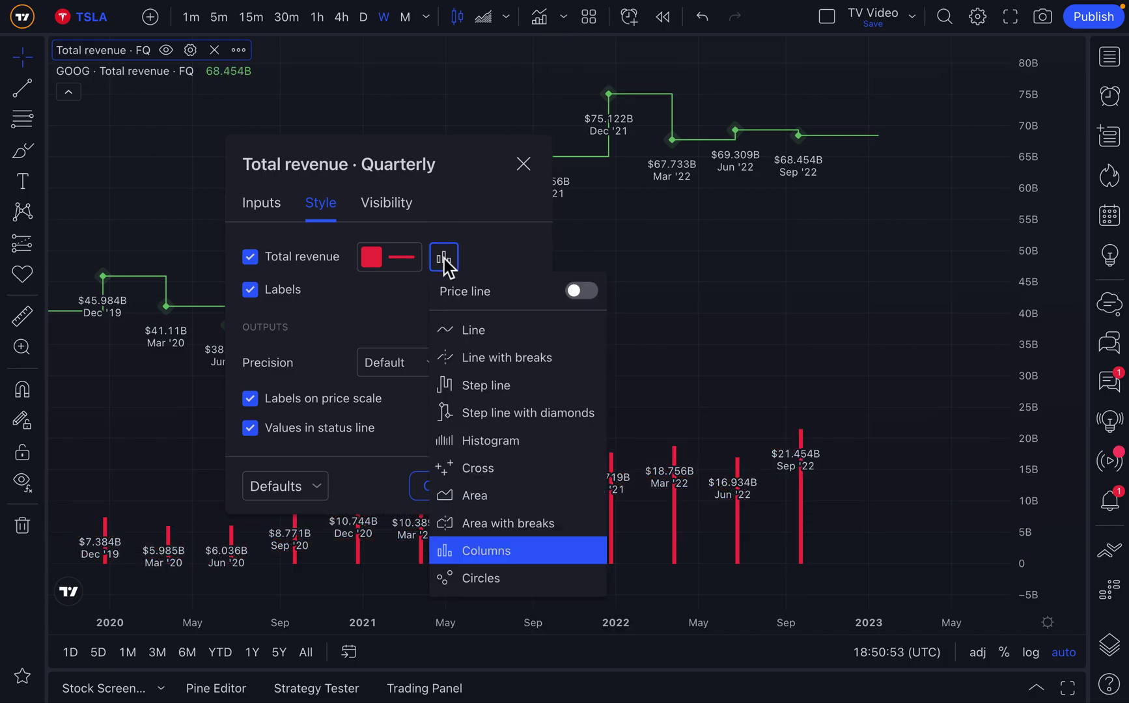
click(485, 329)
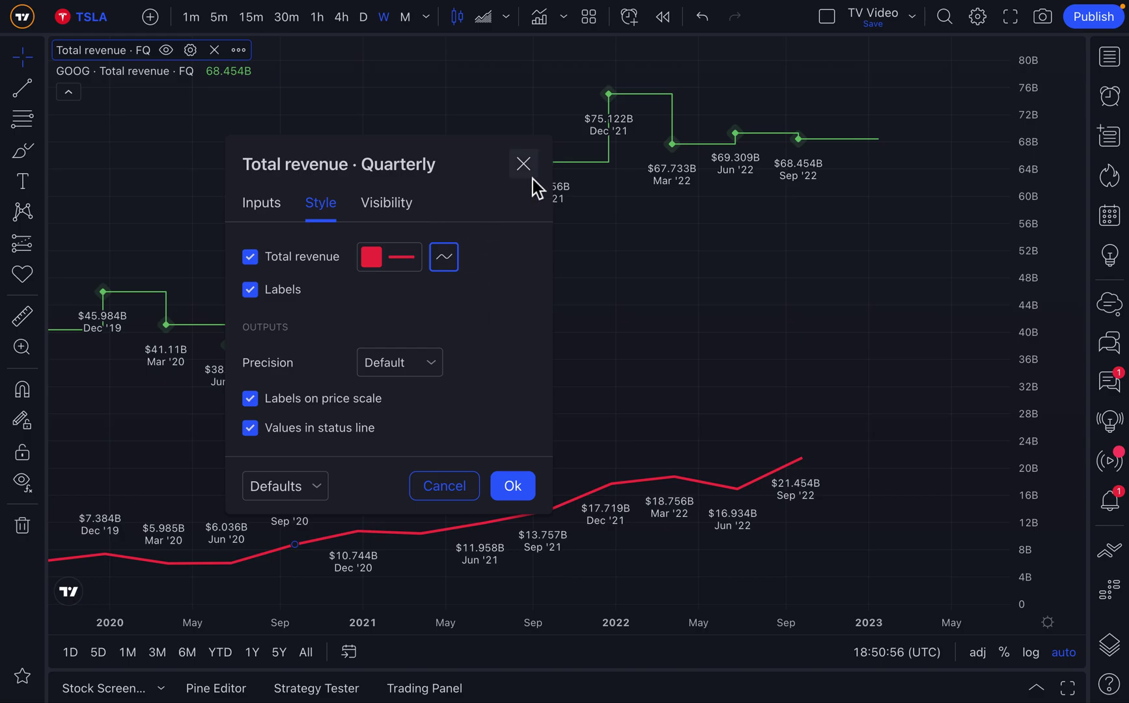
click(457, 265)
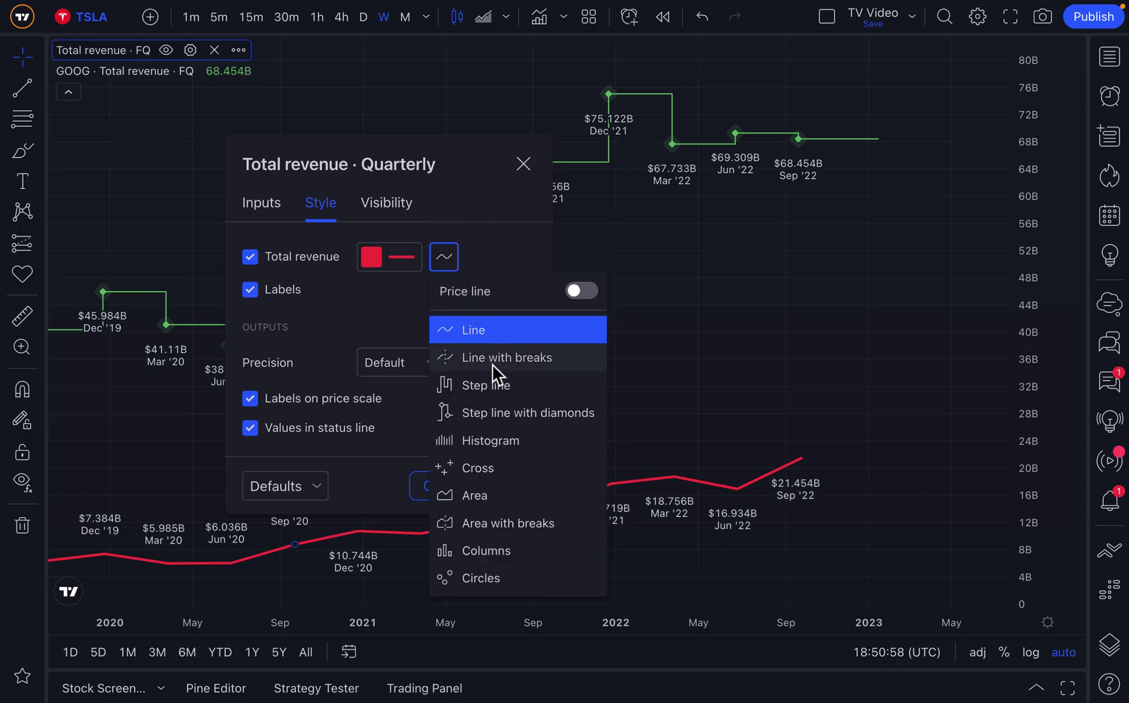
click(519, 415)
click(523, 163)
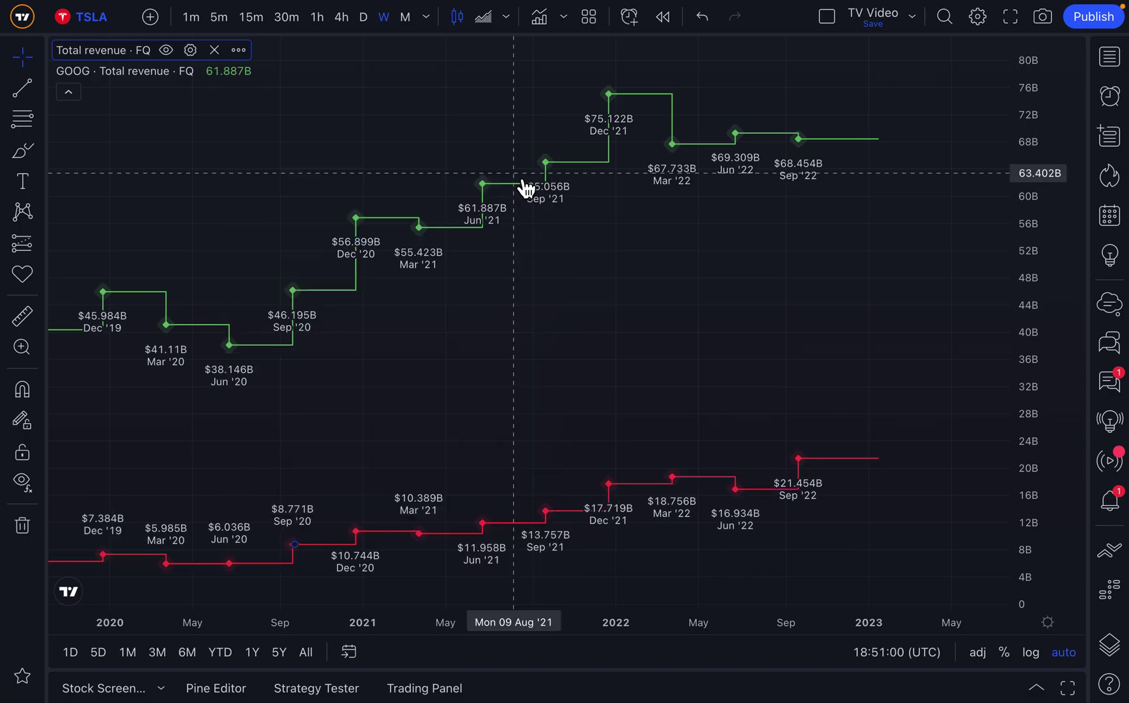
Pan to earlier quarters and add more quarterly Total revenue indicators from Financials.
drag(562, 330, 646, 336)
scroll(646, 336, left, 5)
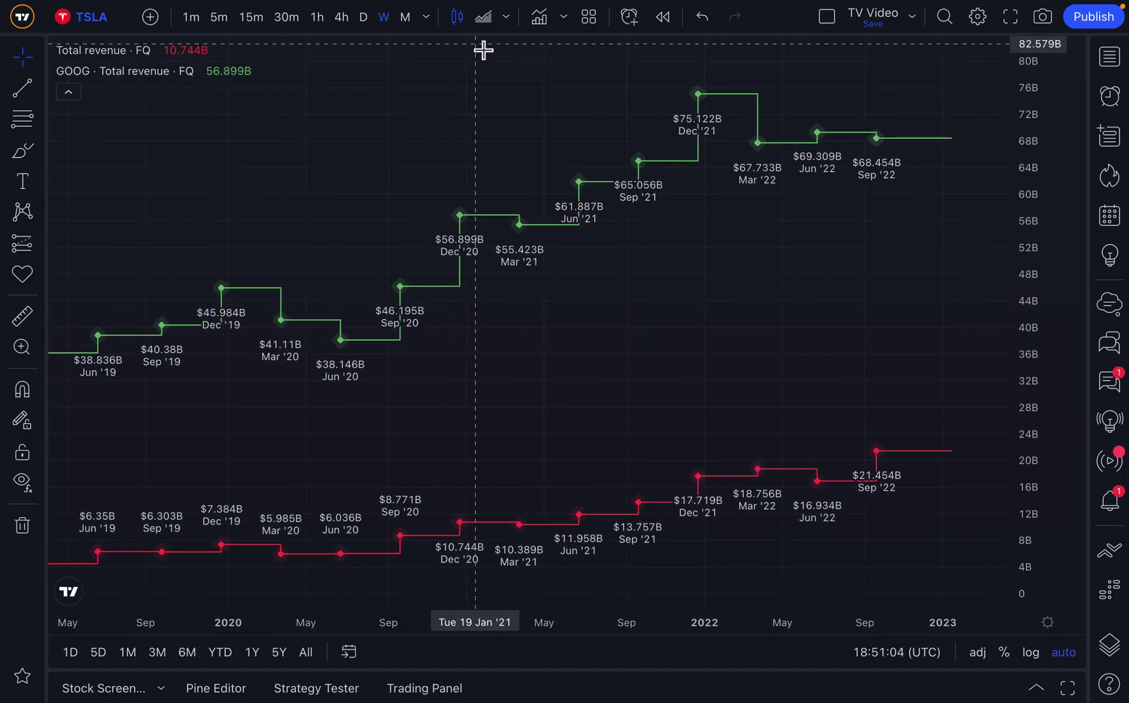
click(539, 26)
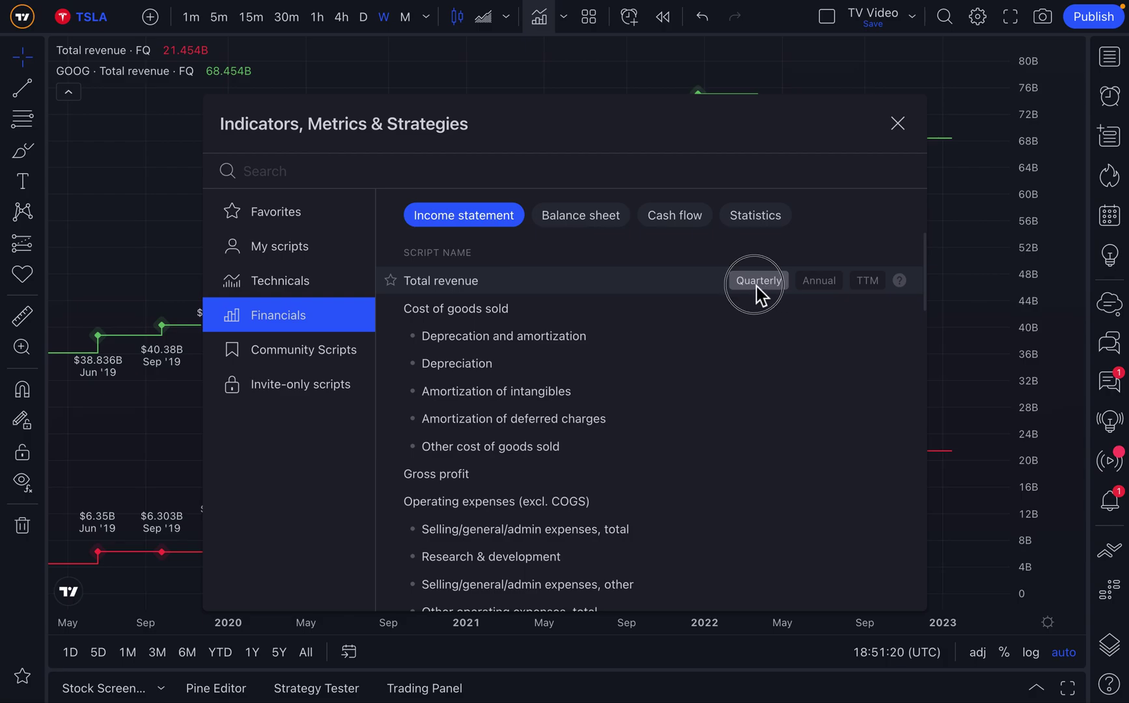
click(759, 280)
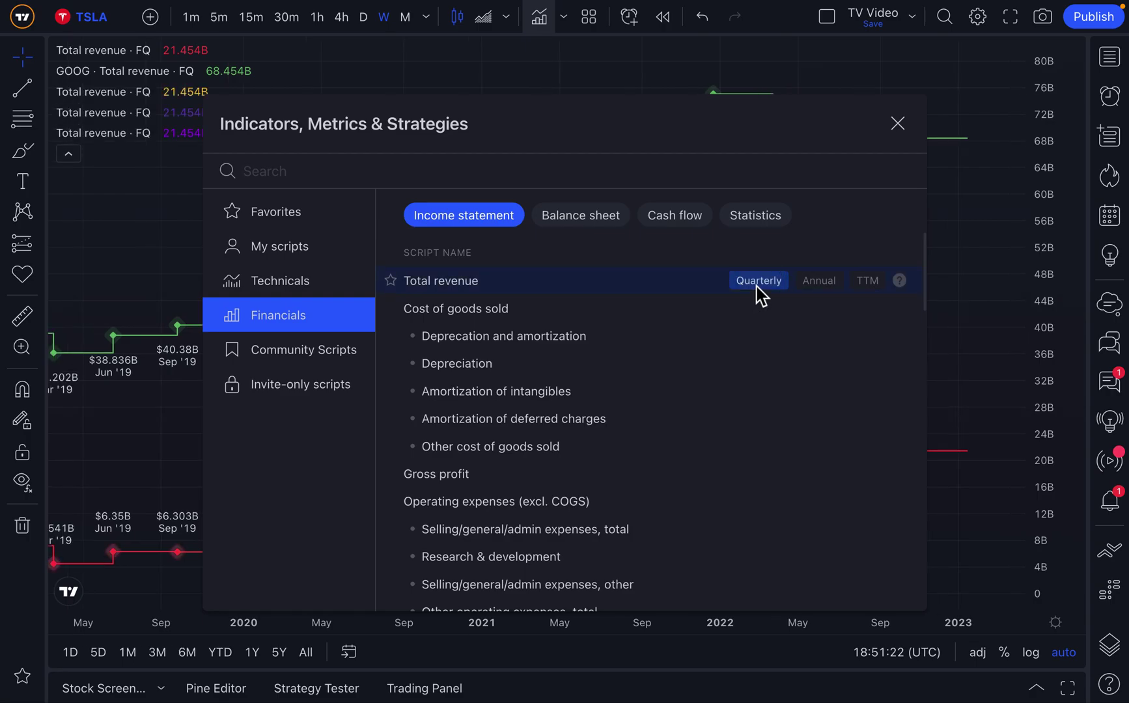
click(758, 281)
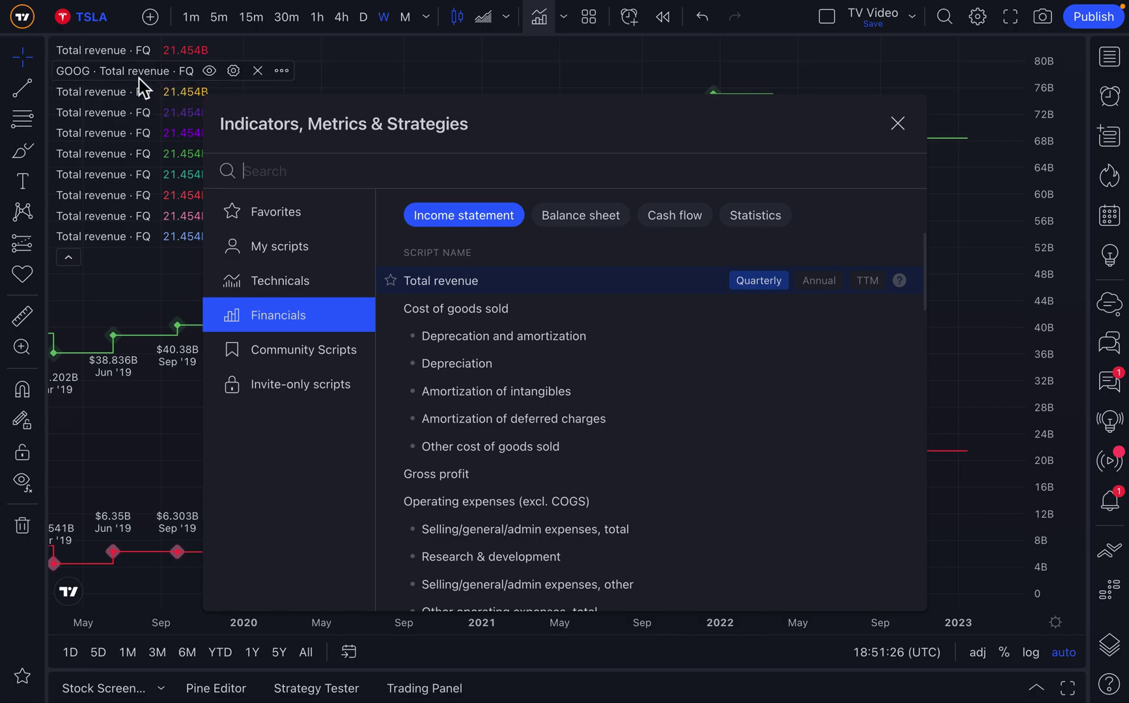
click(897, 124)
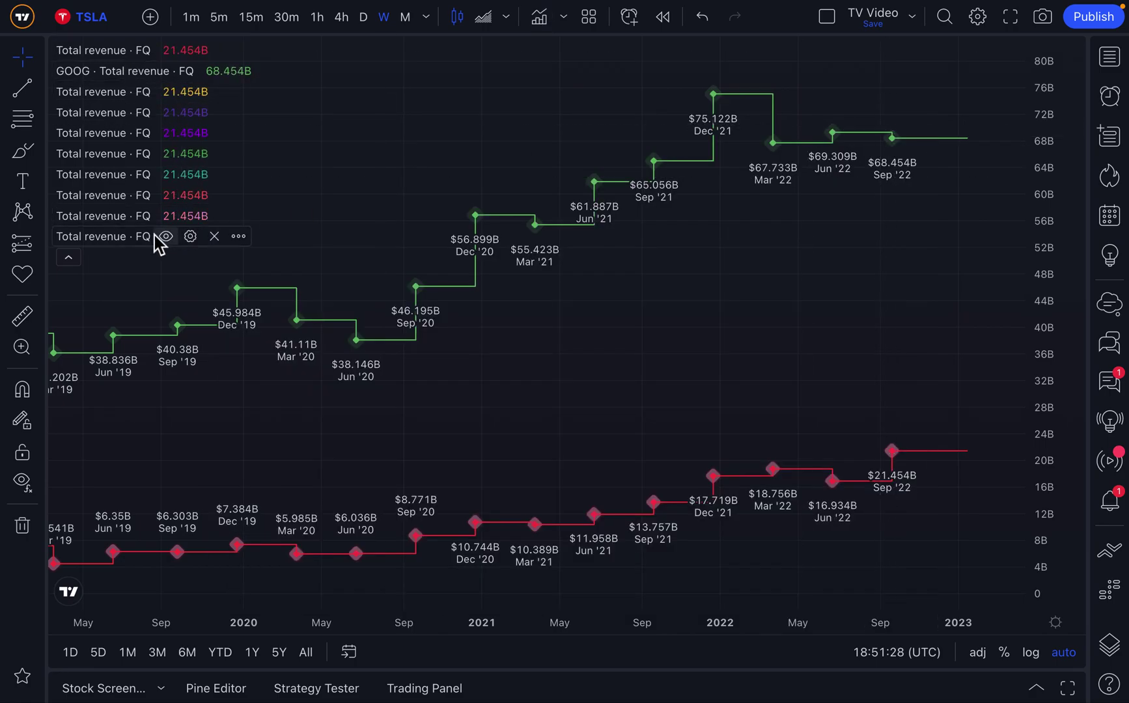
Switch the last Total revenue indicator's symbol to TWLO.
click(189, 236)
click(443, 241)
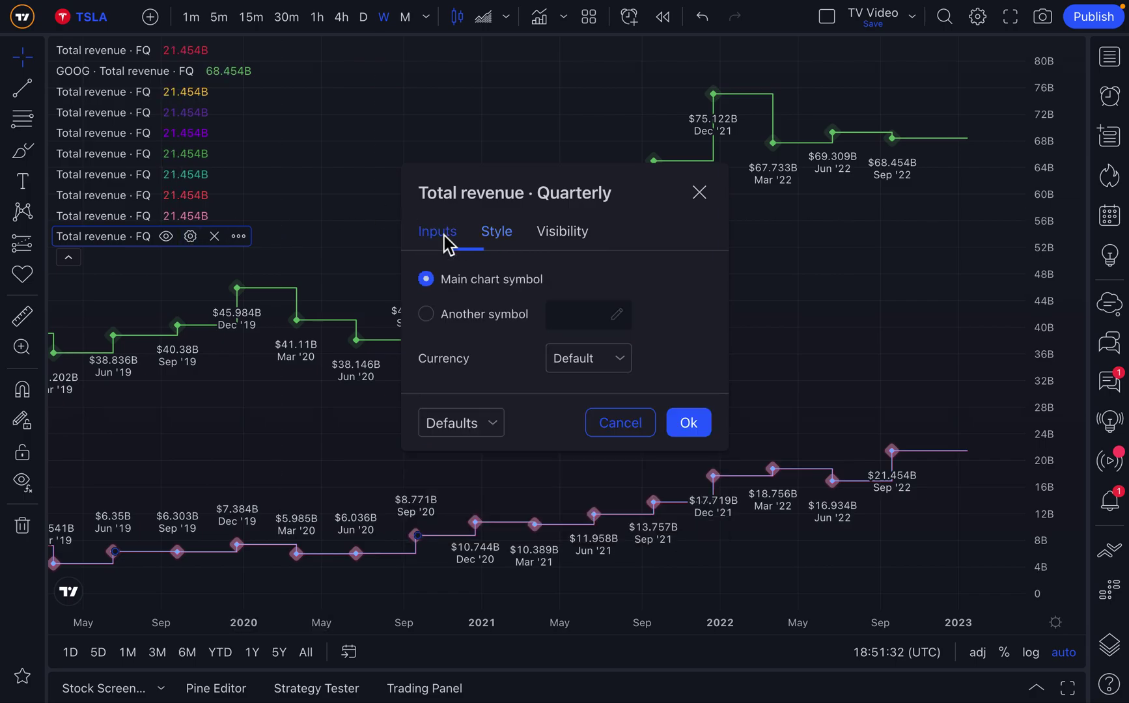
click(596, 322)
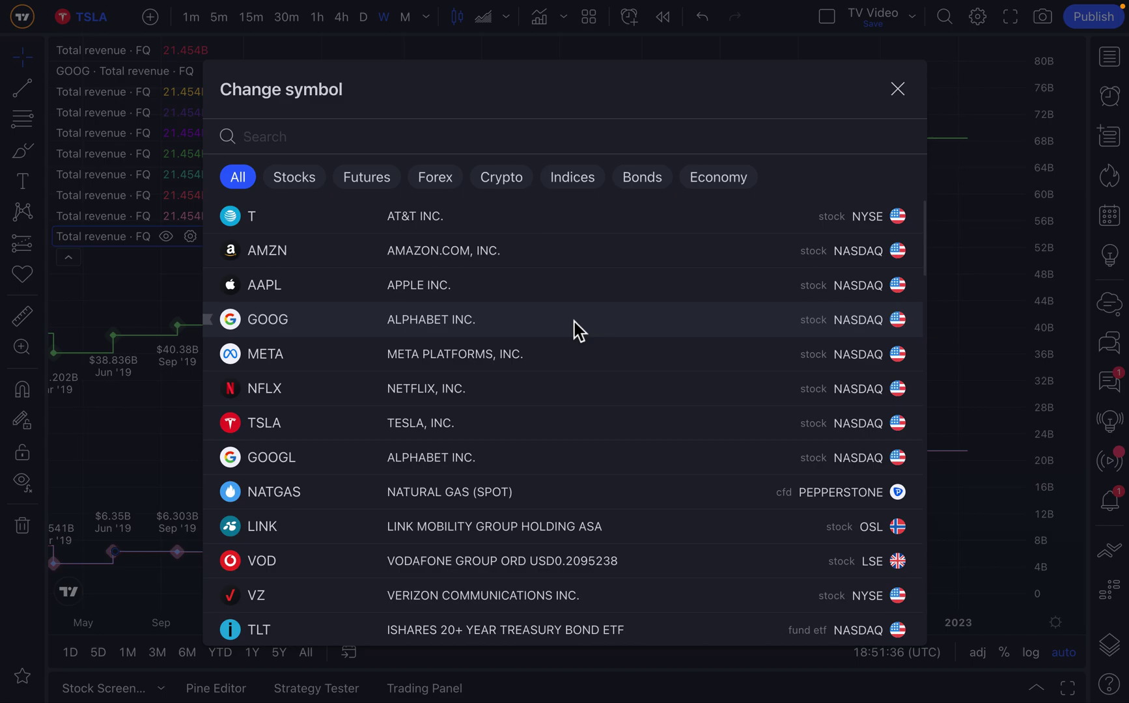
text(TWLO)
click(505, 216)
click(695, 193)
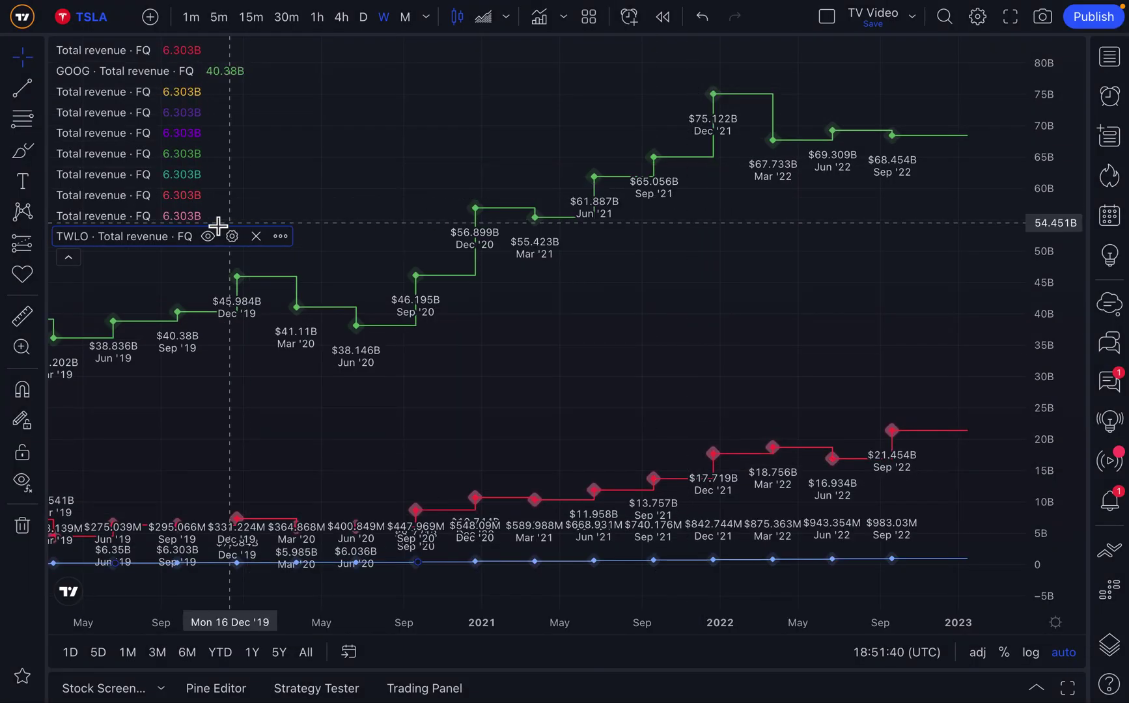
Switch another Total revenue indicator's symbol to NFLX.
click(190, 215)
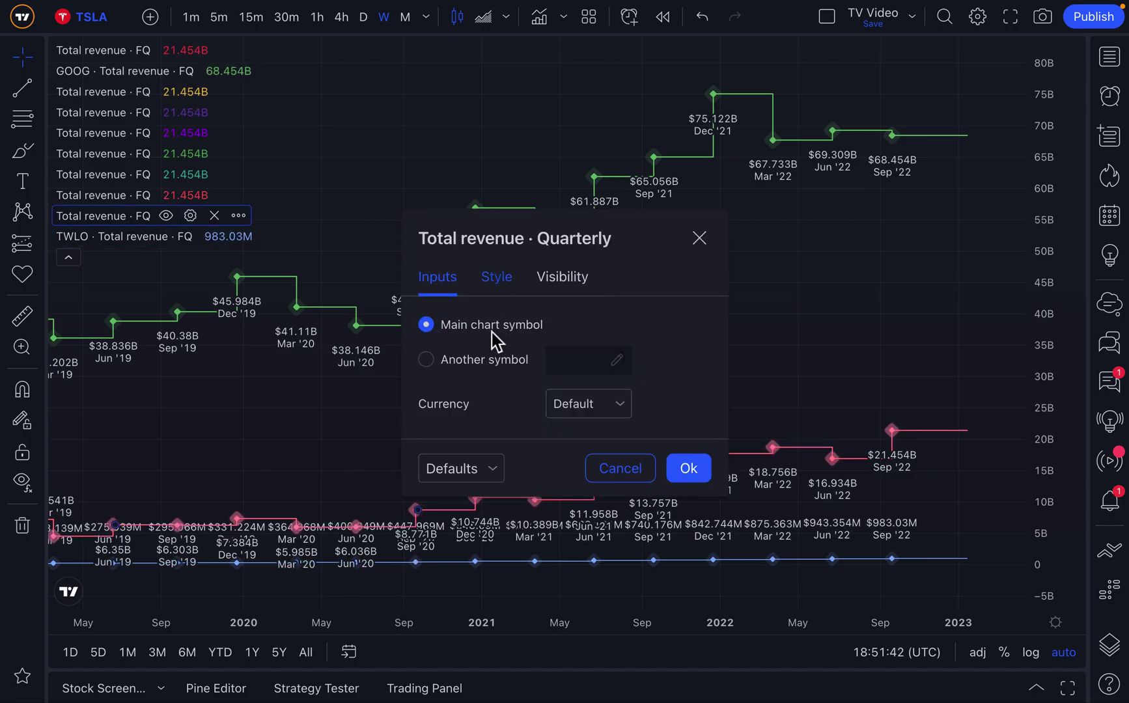
click(563, 360)
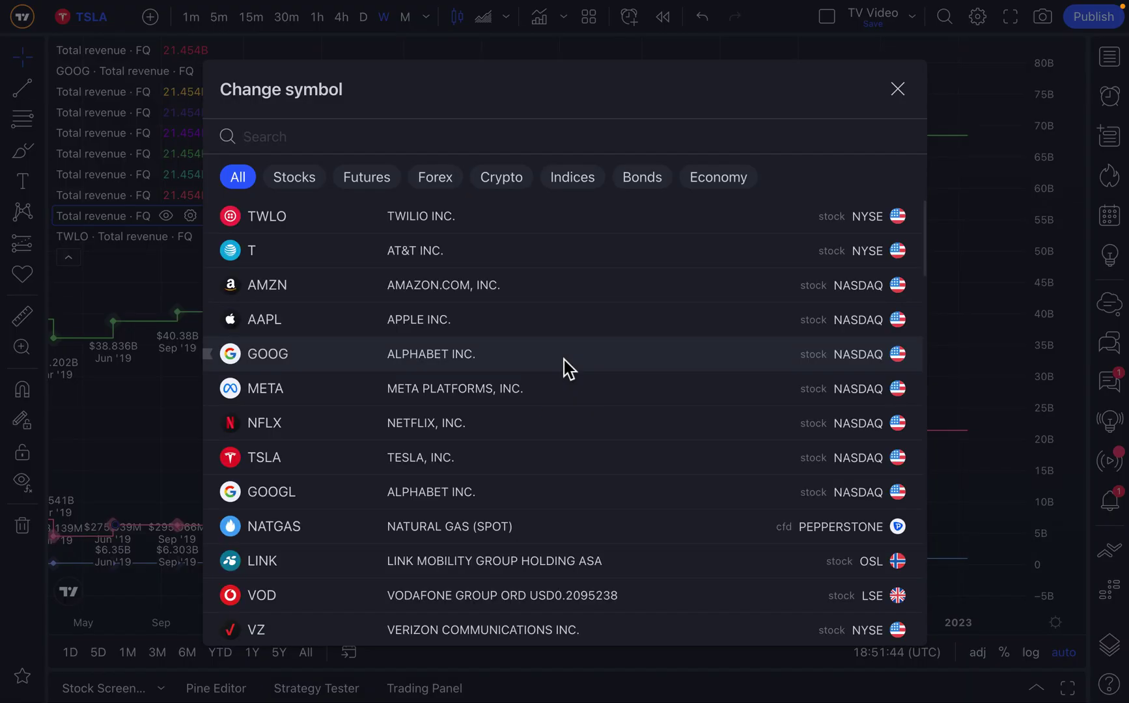
text(NFLX)
click(464, 217)
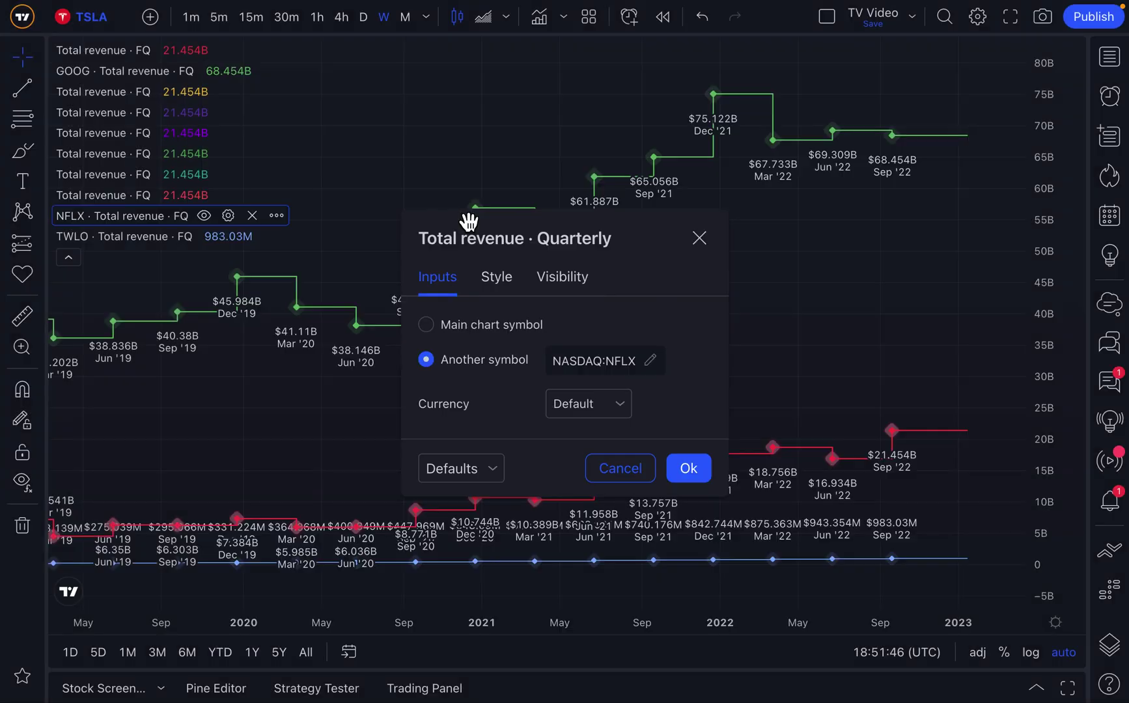
click(699, 238)
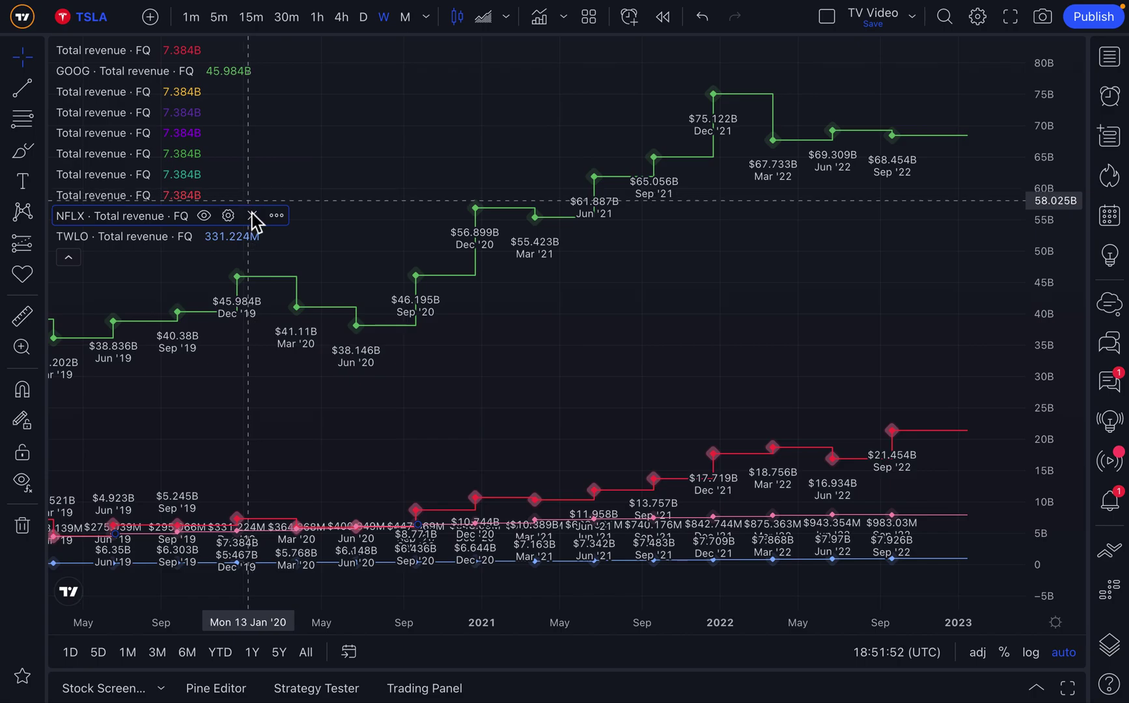
Remove the six duplicate Total revenue indicators, then the NFLX and GOOG ones.
click(219, 94)
click(219, 95)
click(218, 95)
click(219, 94)
click(219, 95)
click(218, 95)
click(254, 95)
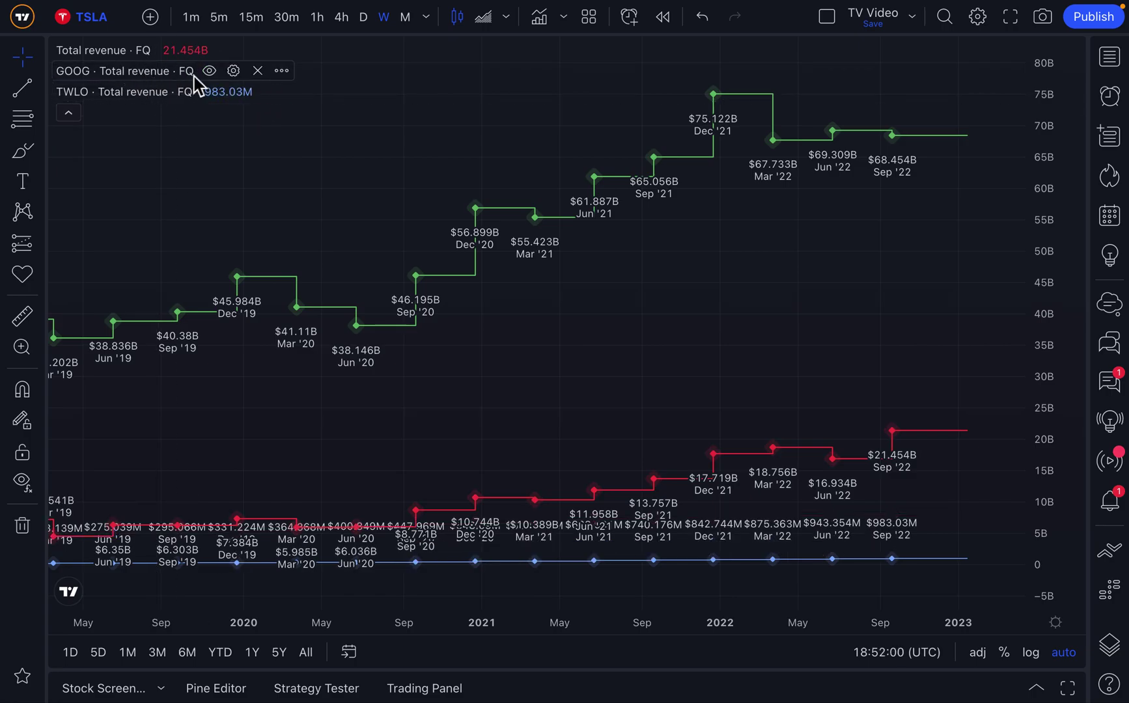
click(233, 72)
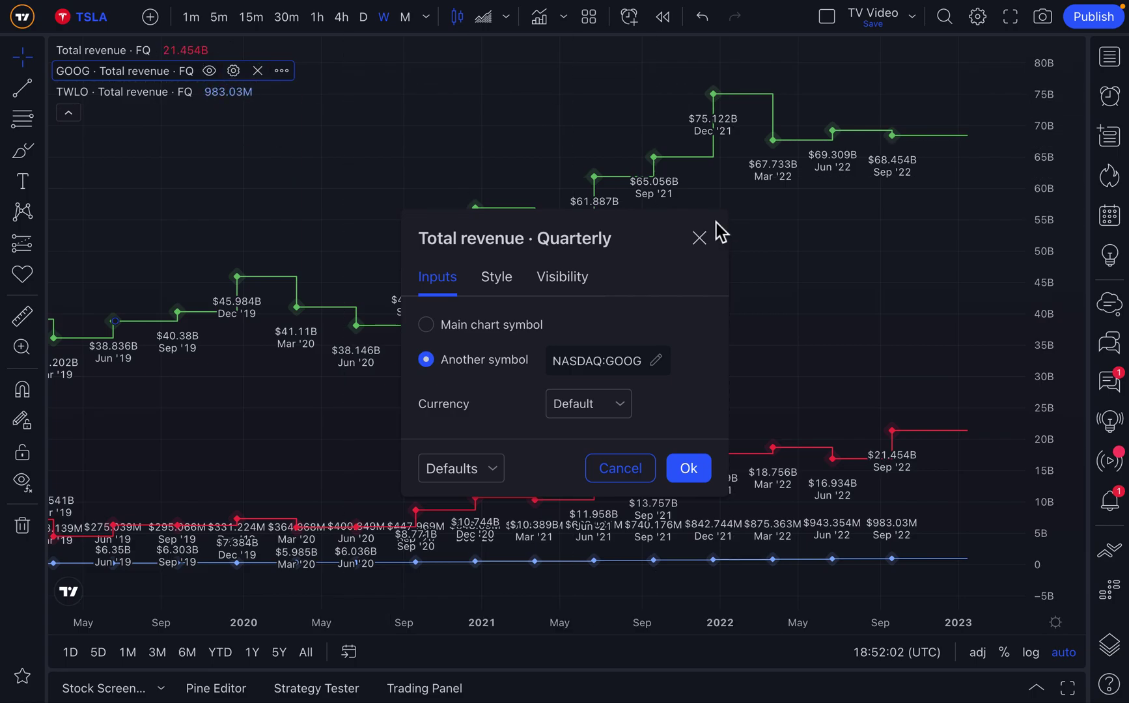
click(698, 238)
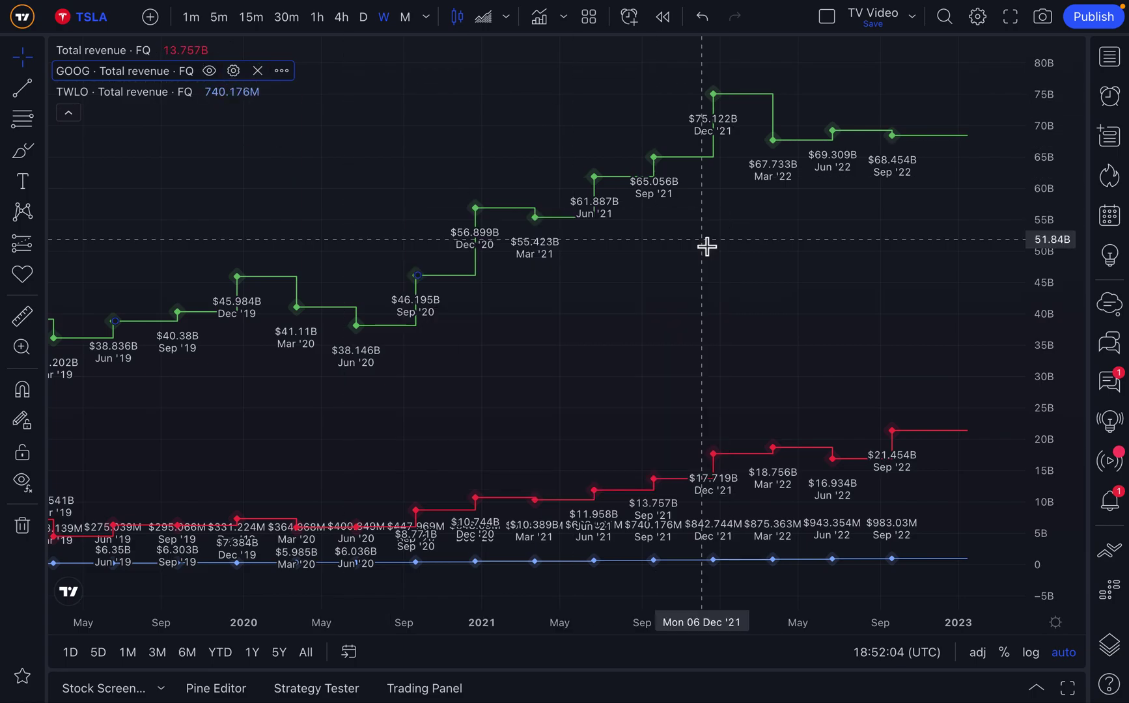
click(257, 70)
Restore the TSLA price pane and drag the red revenue series onto the candles.
scroll(352, 247, down, 5)
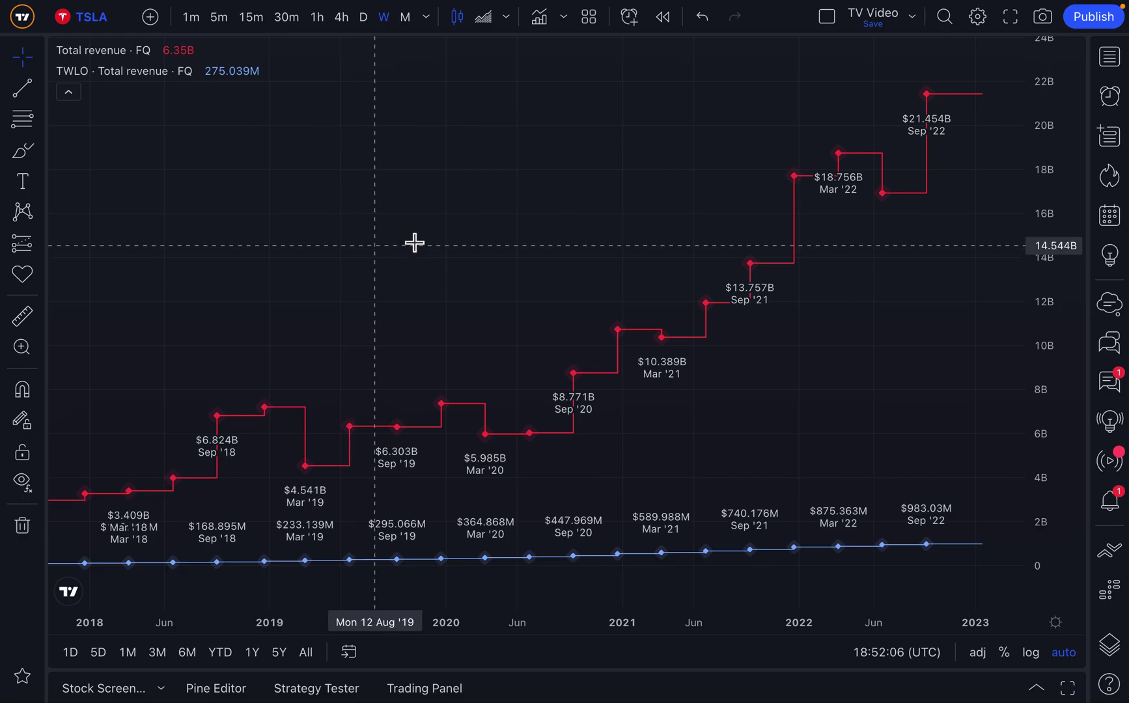
double_click(380, 235)
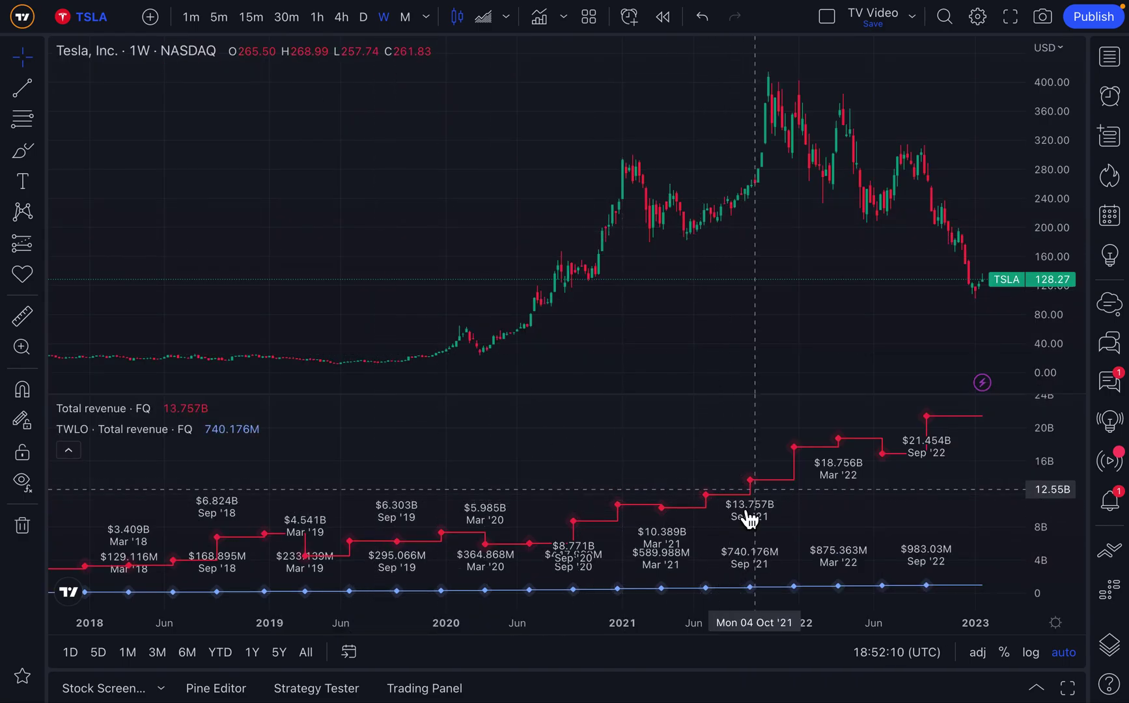
drag(560, 453, 495, 455)
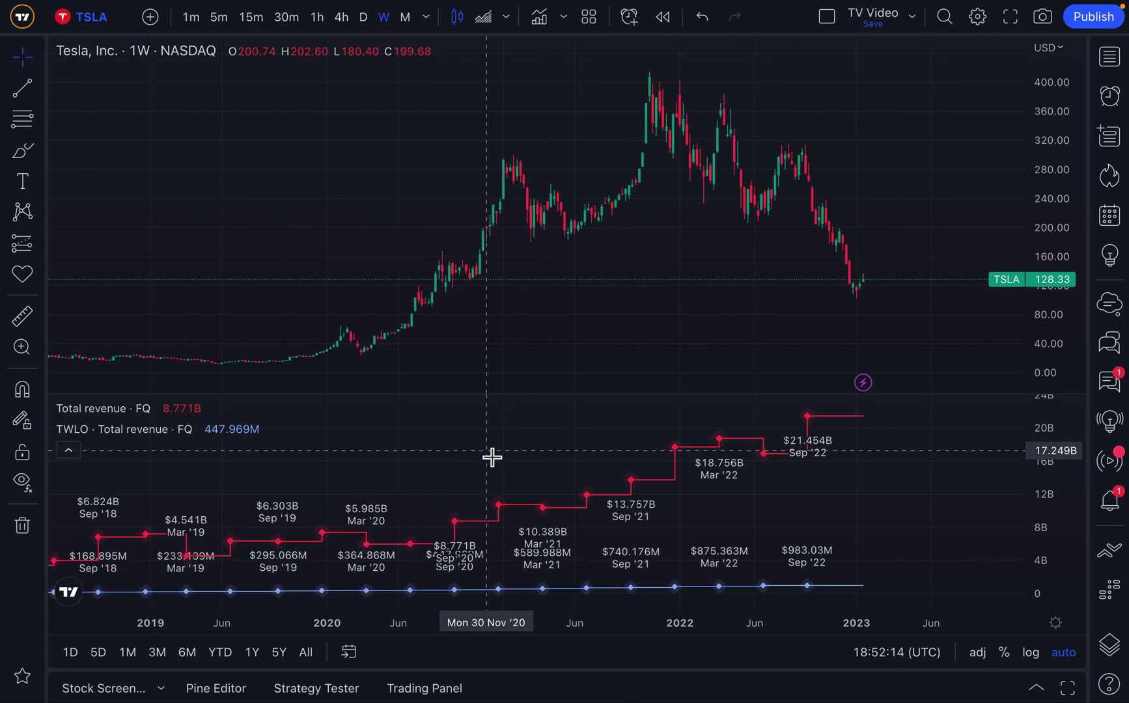
click(569, 515)
drag(568, 519, 571, 302)
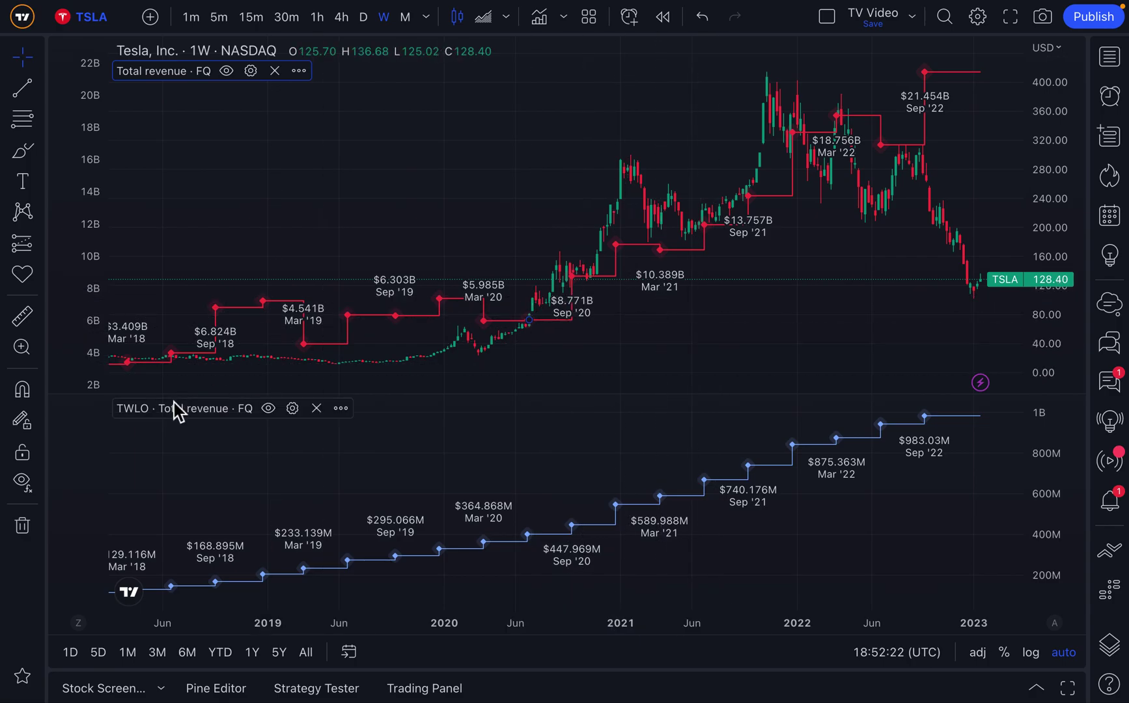
Remove the TWLO revenue pane and pan to leave room past 2023.
click(318, 408)
drag(468, 310, 276, 324)
scroll(276, 323, down, 1)
scroll(431, 342, up, 5)
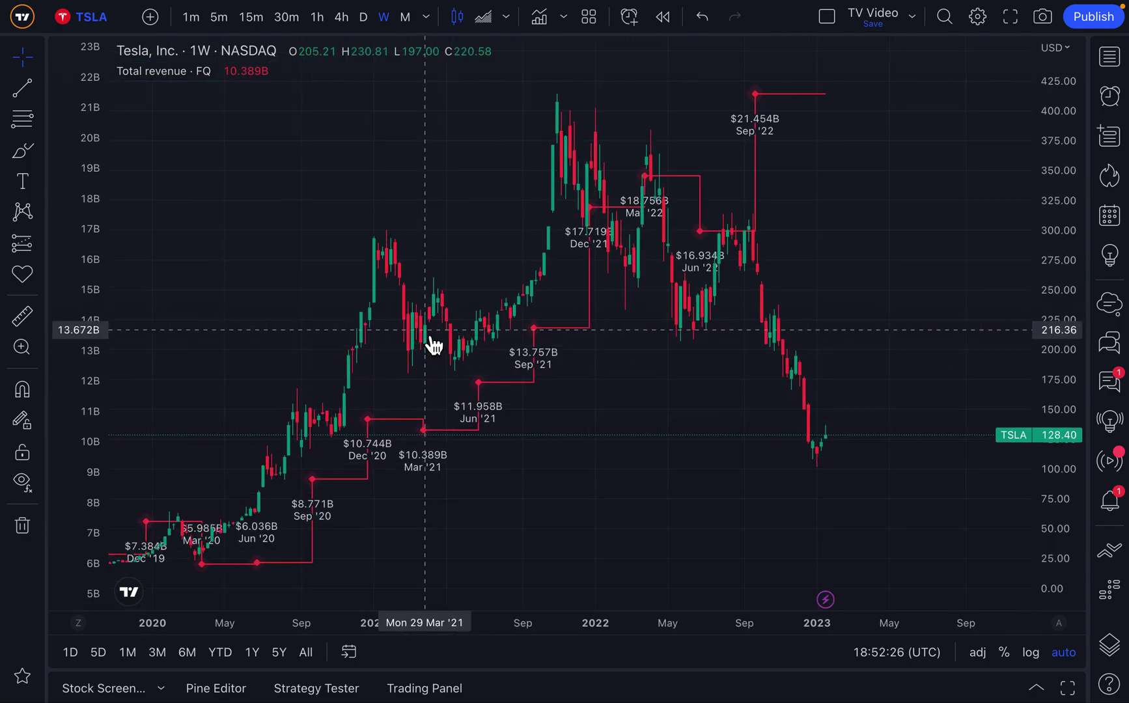
scroll(467, 352, up, 1)
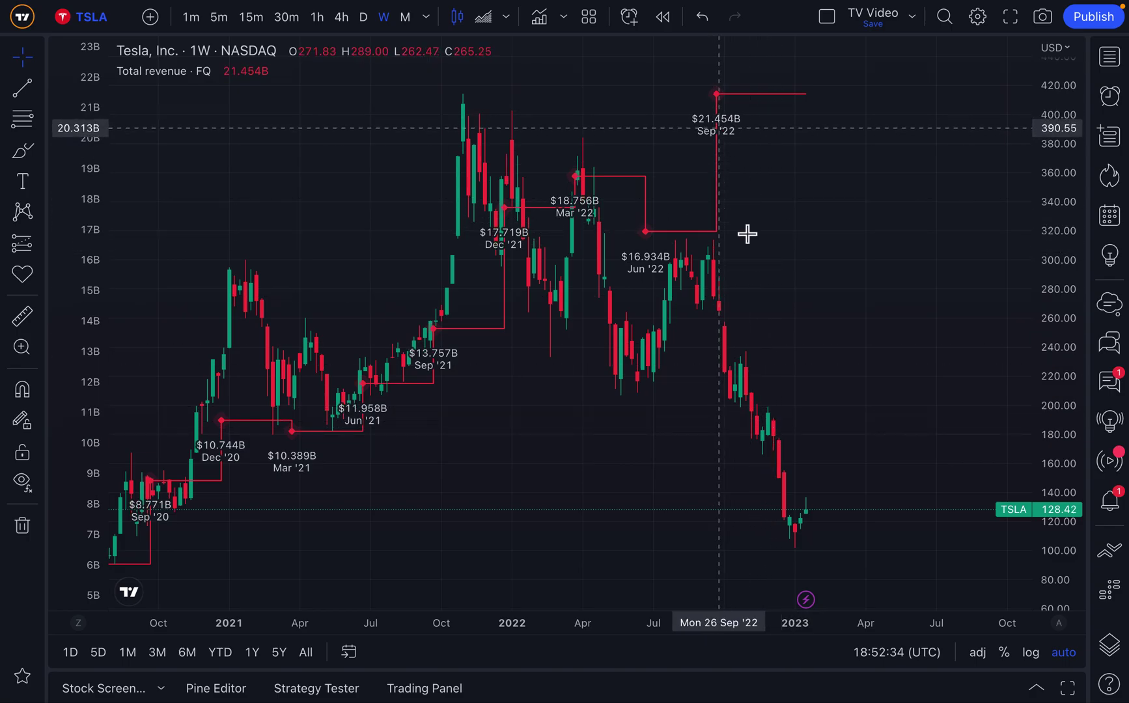
scroll(753, 300, down, 10)
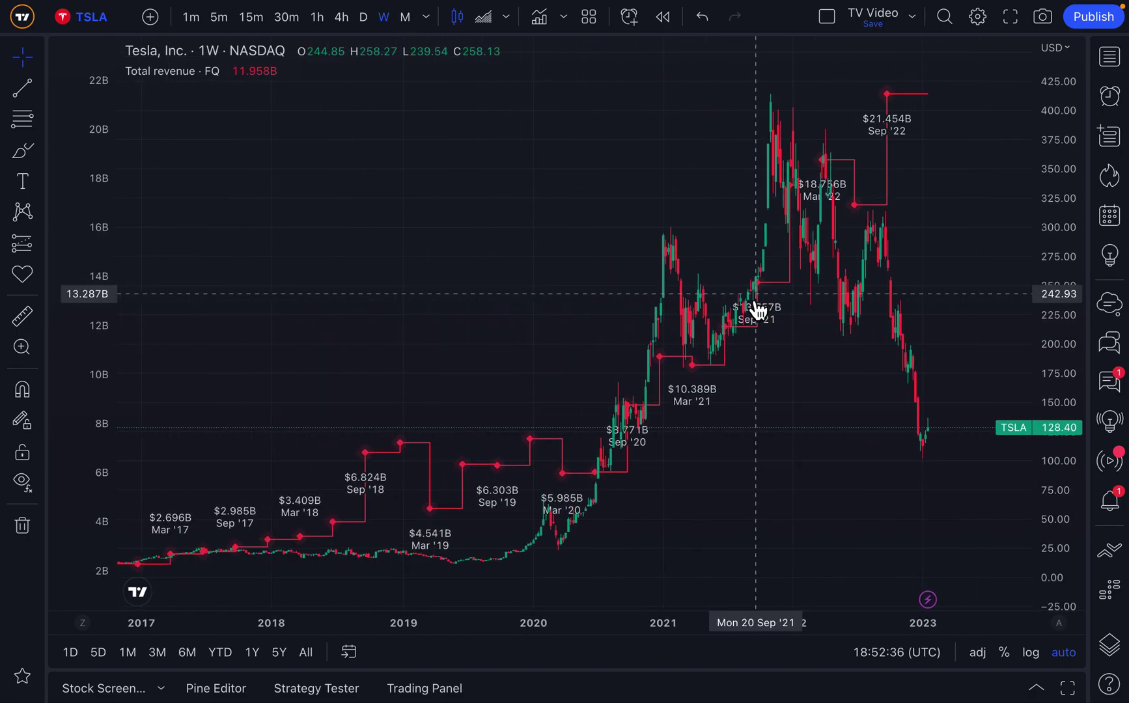
drag(700, 471, 641, 479)
Measure the price range from about 415 down to 126, then delete it.
click(40, 244)
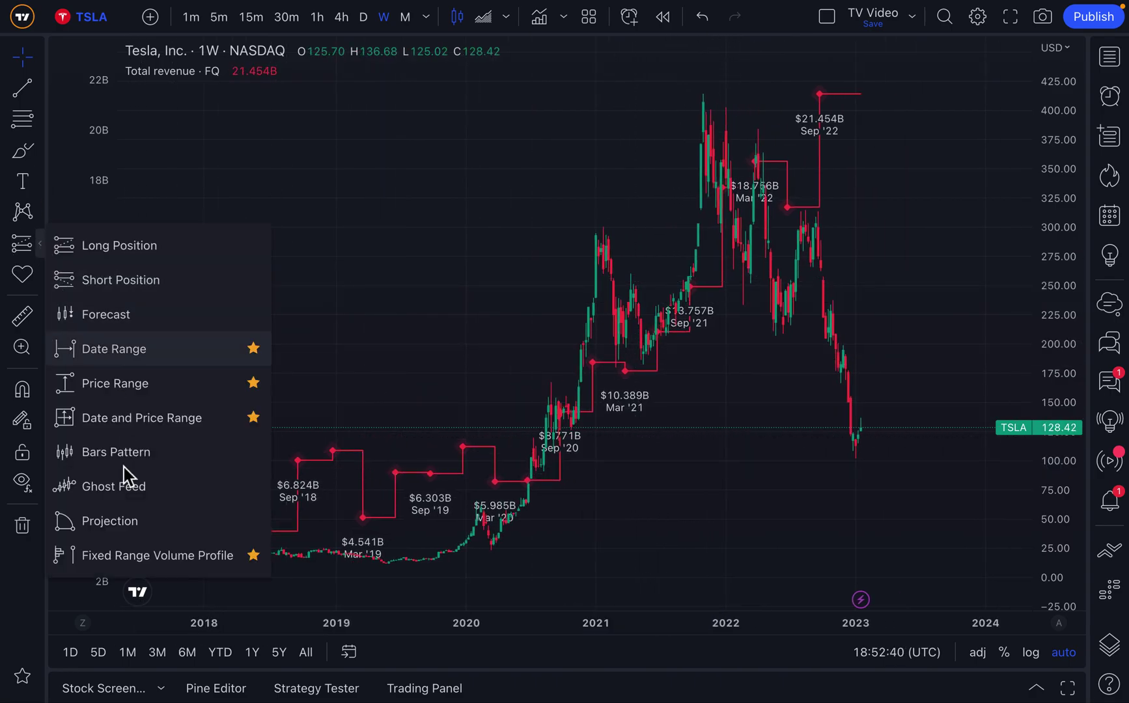
click(132, 384)
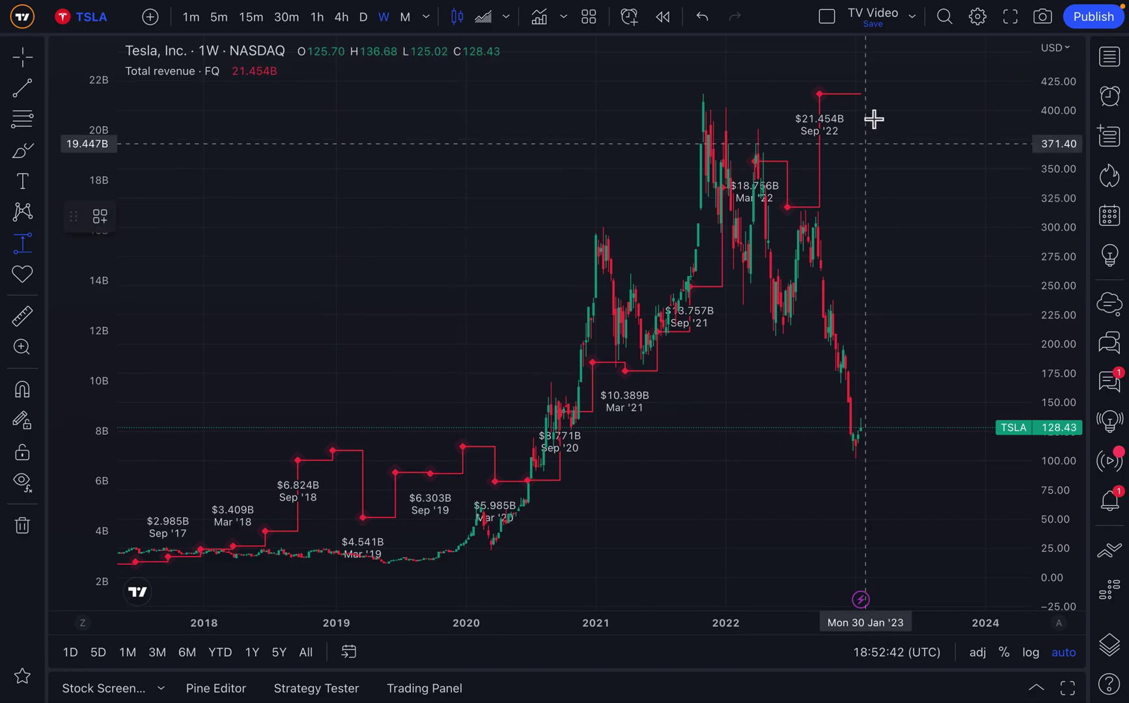
click(863, 96)
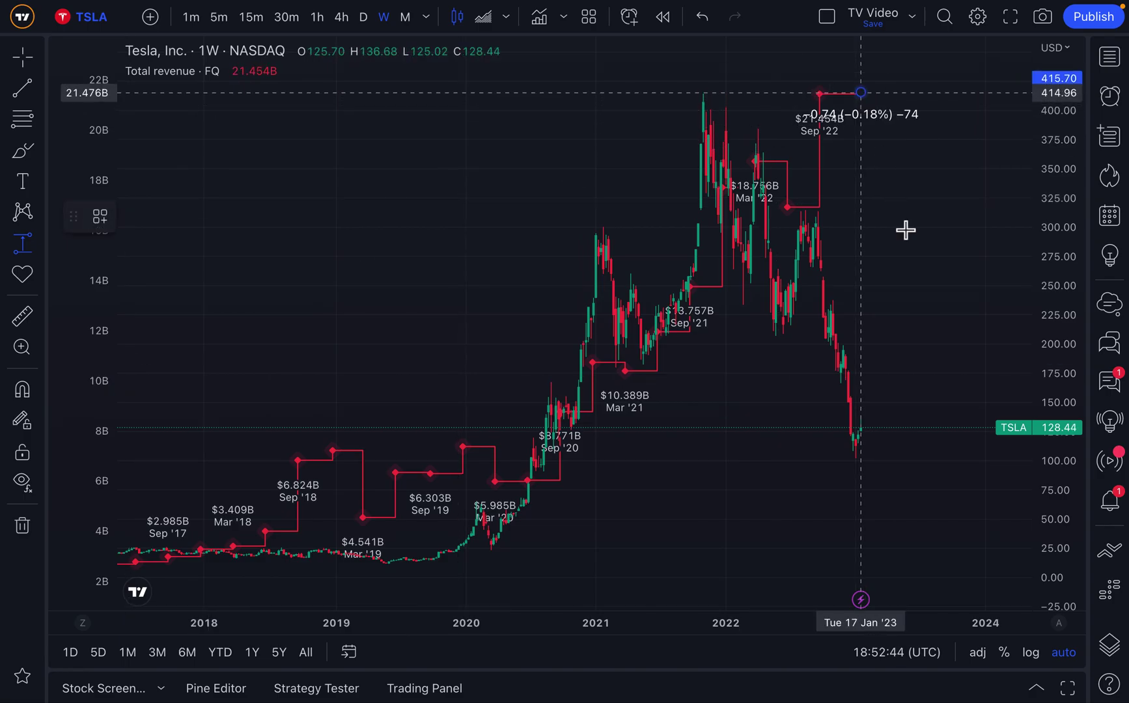
click(883, 431)
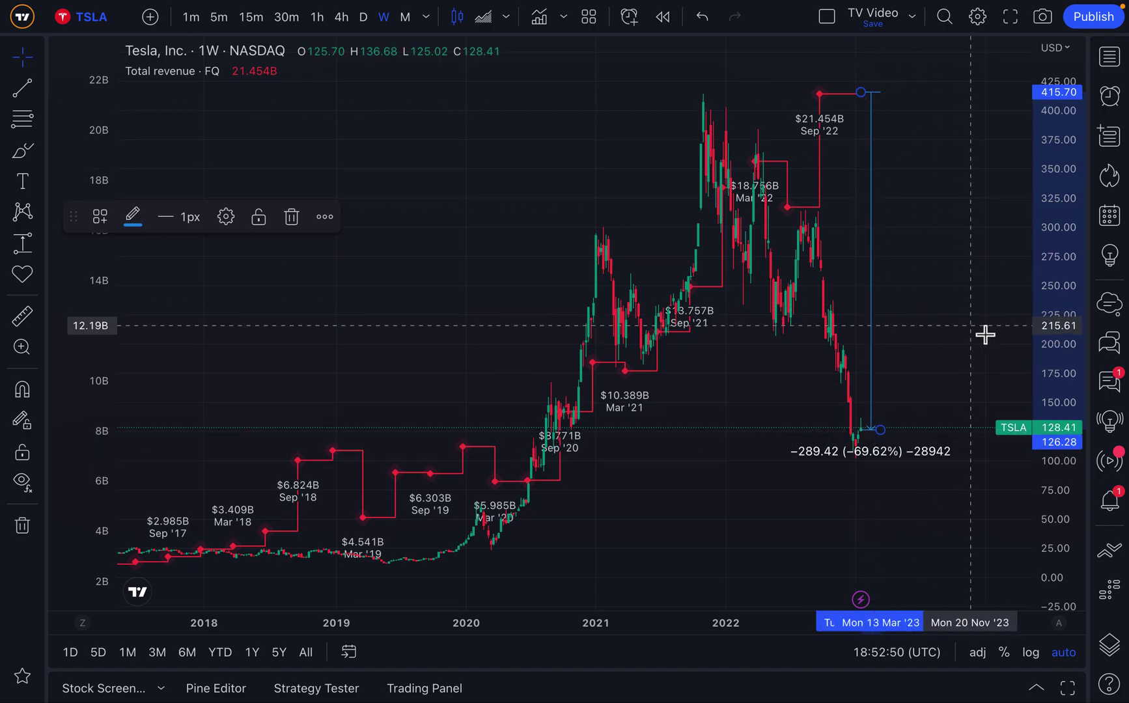
key(Delete)
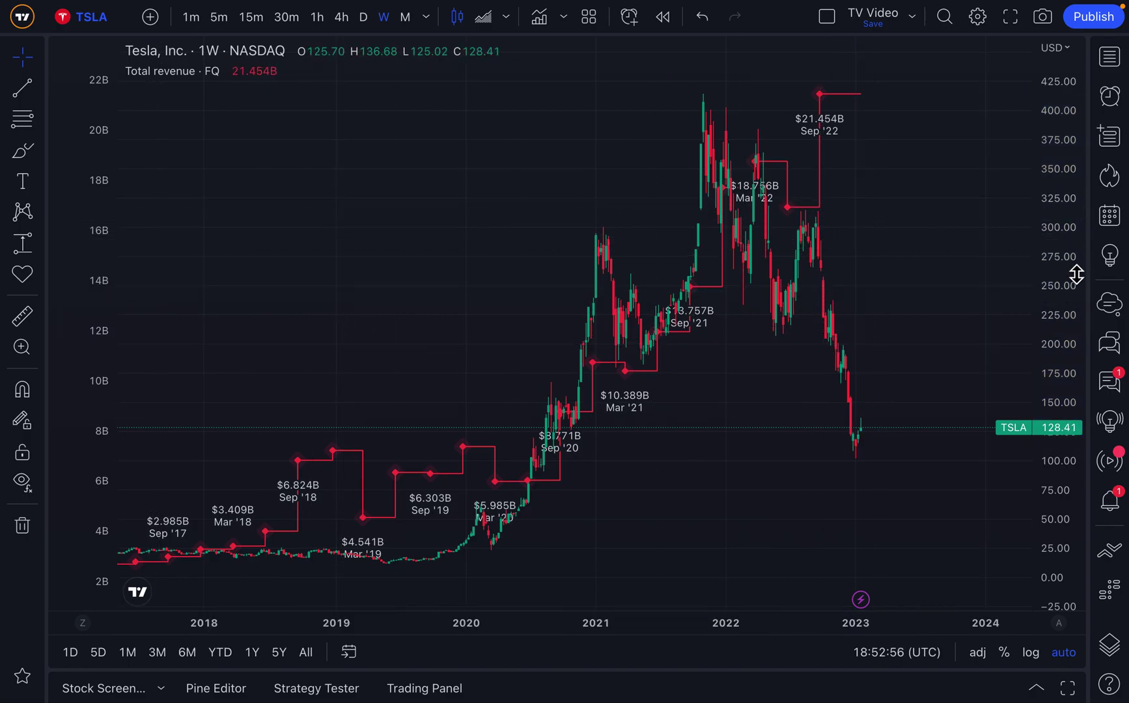
Compress the price scale and rescale the revenue axis to 0–24B.
drag(1063, 237, 1035, 348)
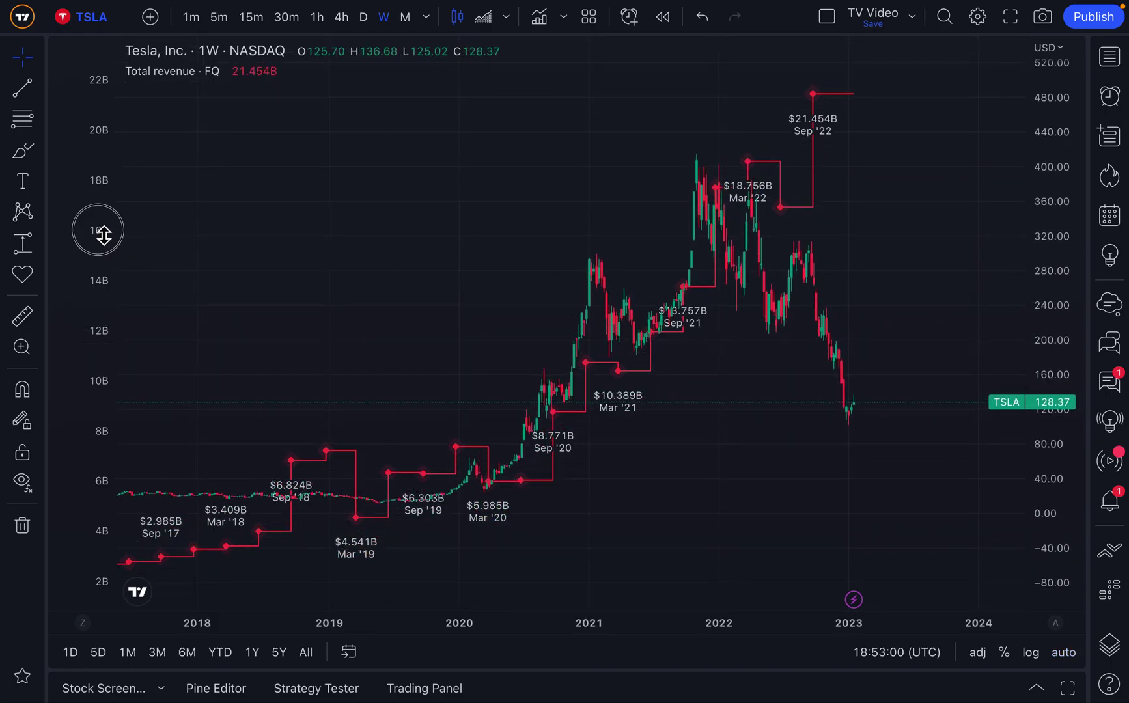
drag(101, 234, 84, 266)
right_click(101, 257)
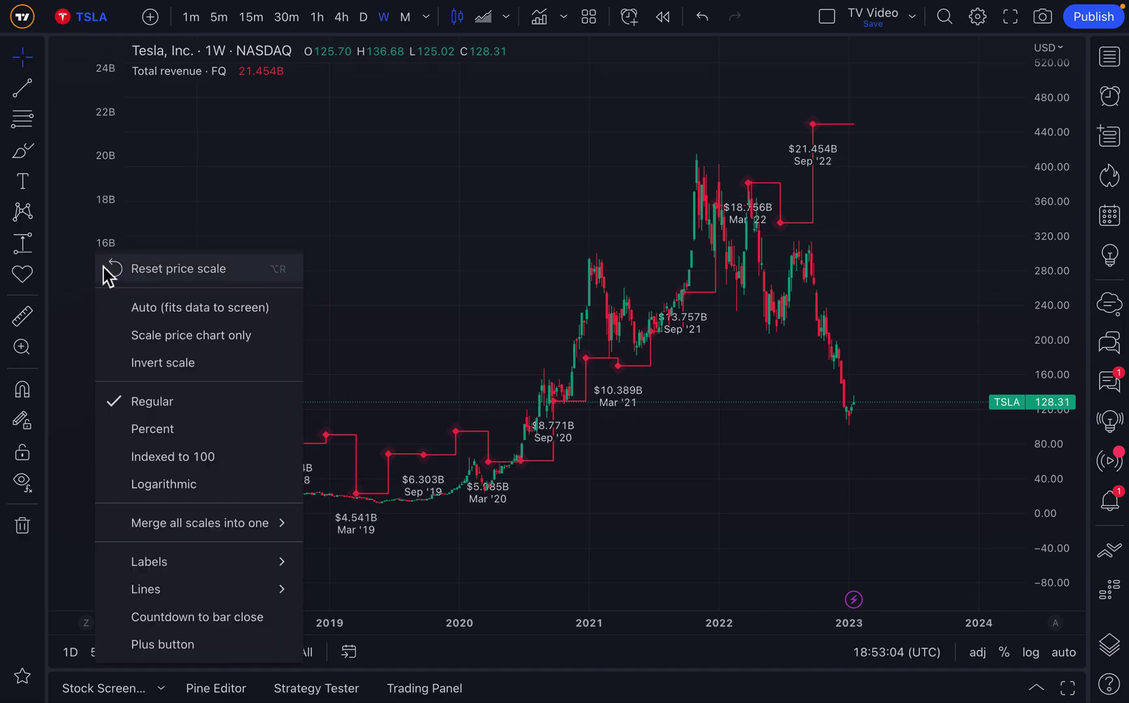
mouse_move(193, 514)
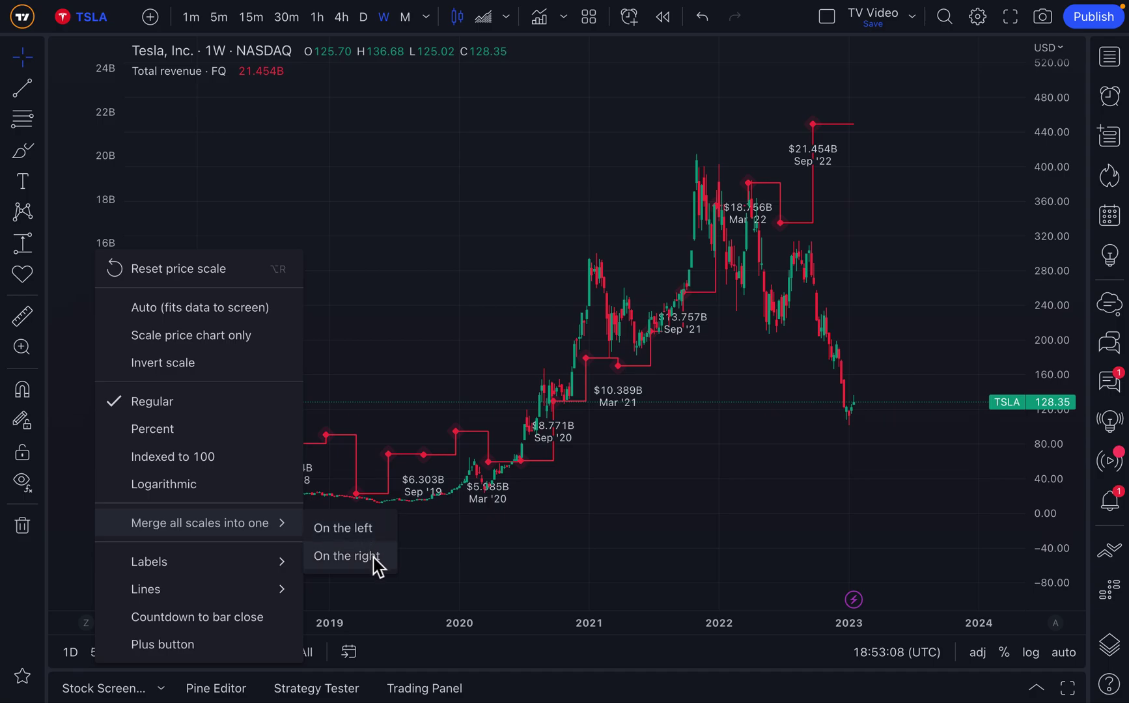
click(1055, 335)
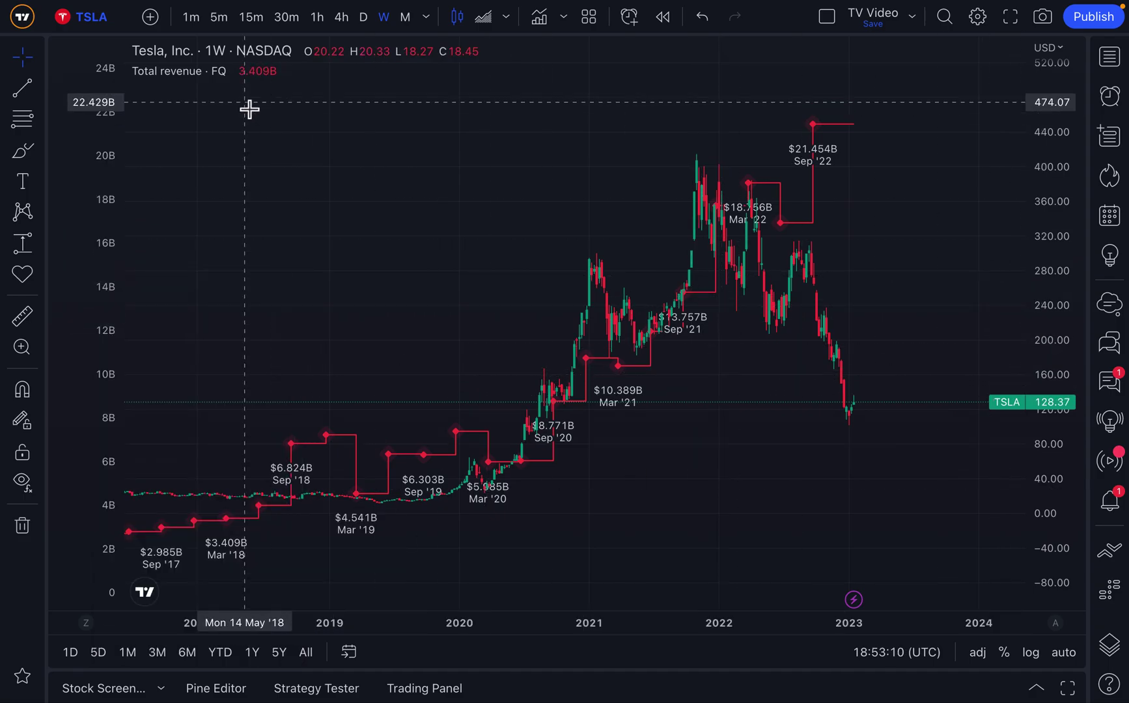
Remove the Total revenue indicator from the Tesla chart.
mouse_move(255, 82)
click(289, 71)
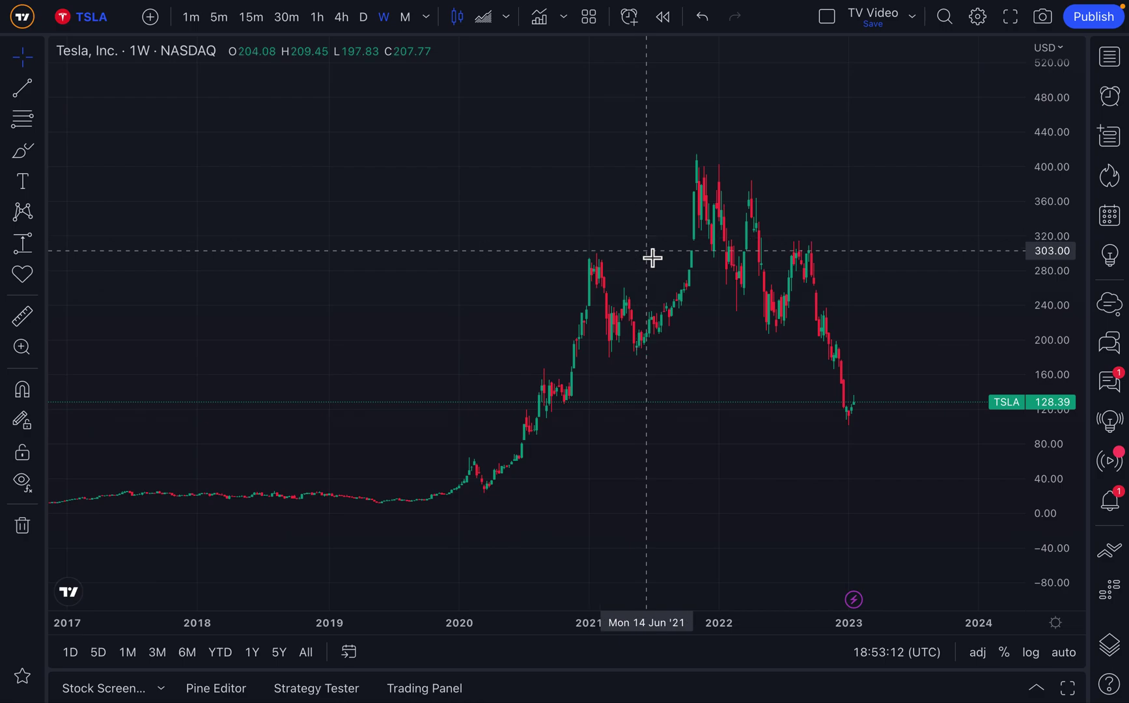
scroll(749, 196, up, 3)
Choose the two-row stacked layout from the chart layout menu.
click(828, 18)
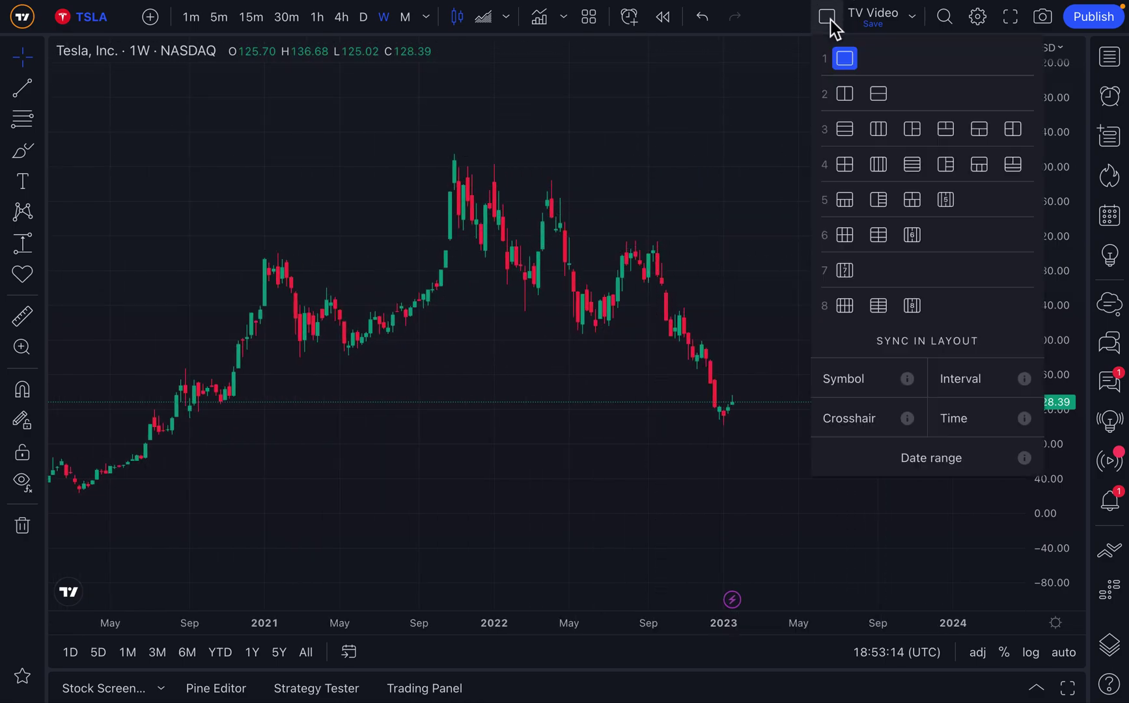
click(880, 96)
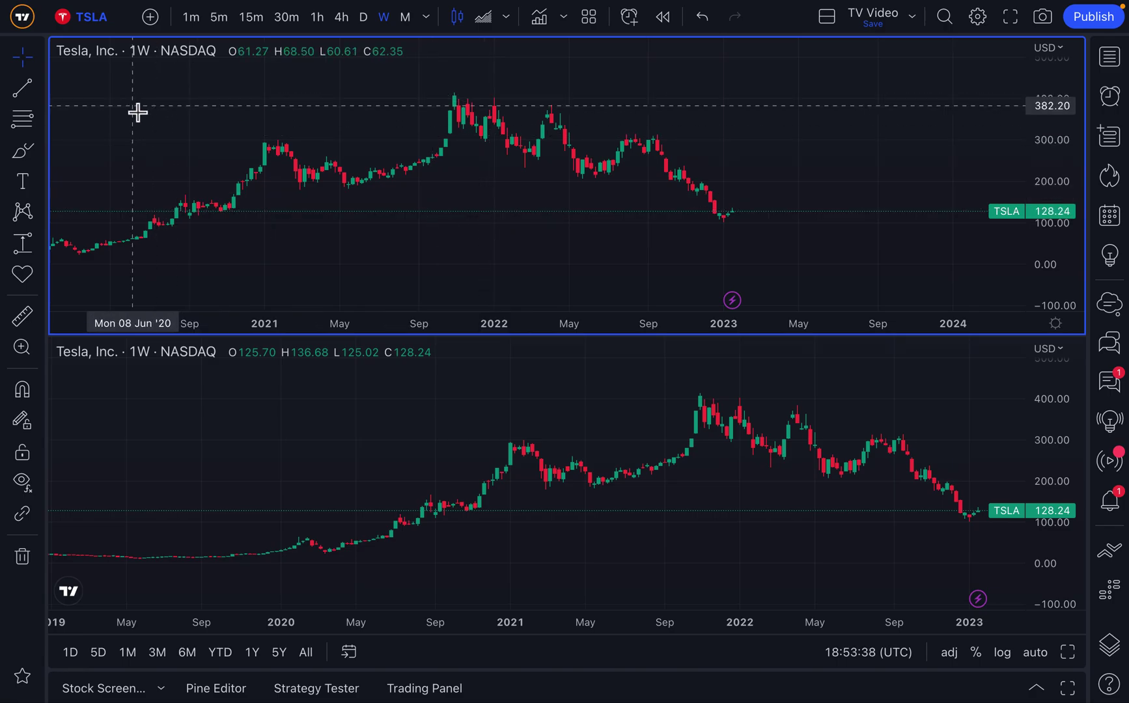
Change the lower chart's symbol to AAPL.
click(204, 393)
click(146, 194)
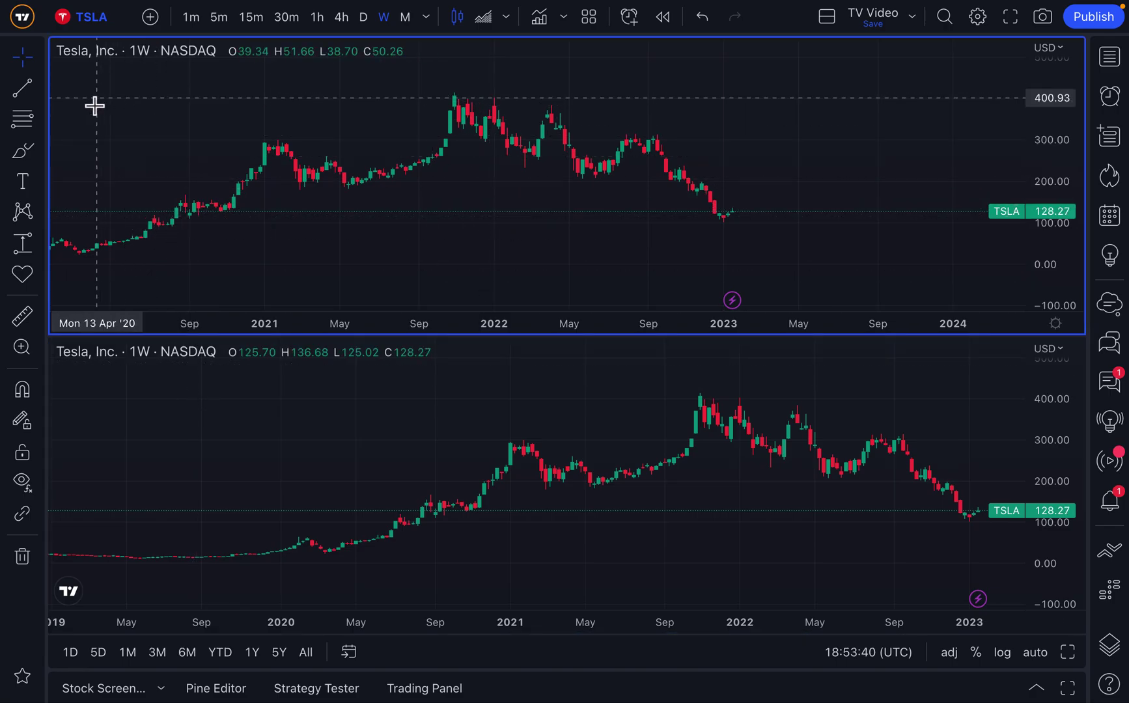
click(177, 443)
click(98, 20)
text(AAPL)
key(Return)
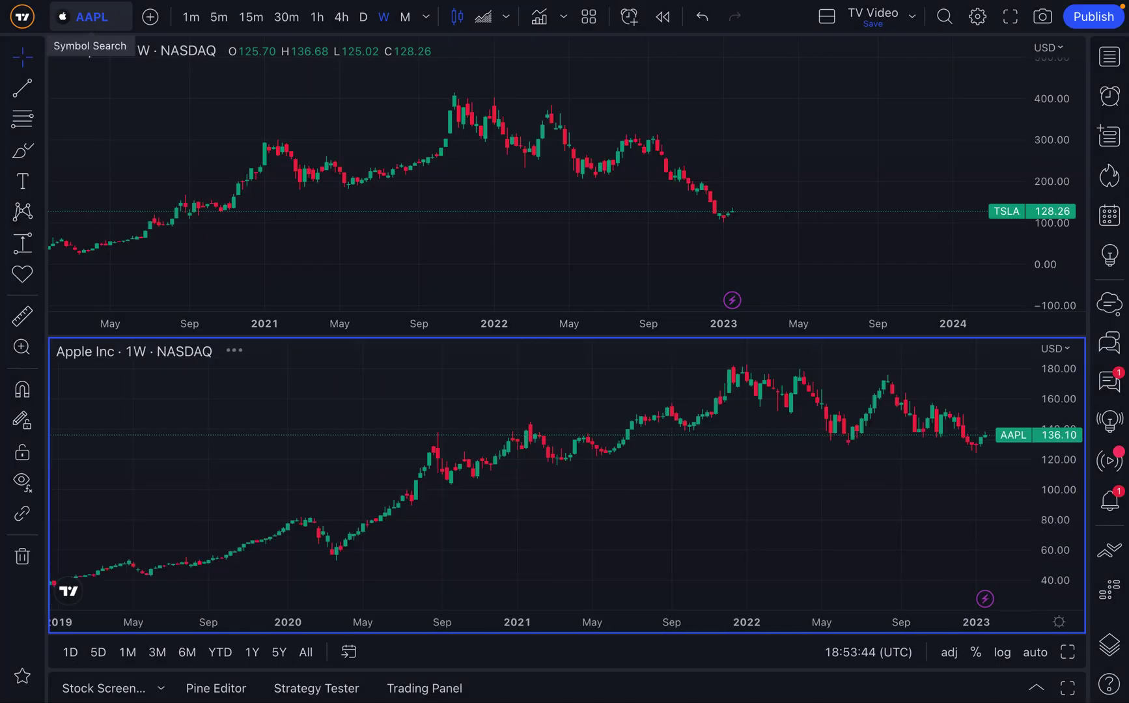
Pan the upper Tesla chart back to show 2019 onward.
click(164, 139)
click(211, 409)
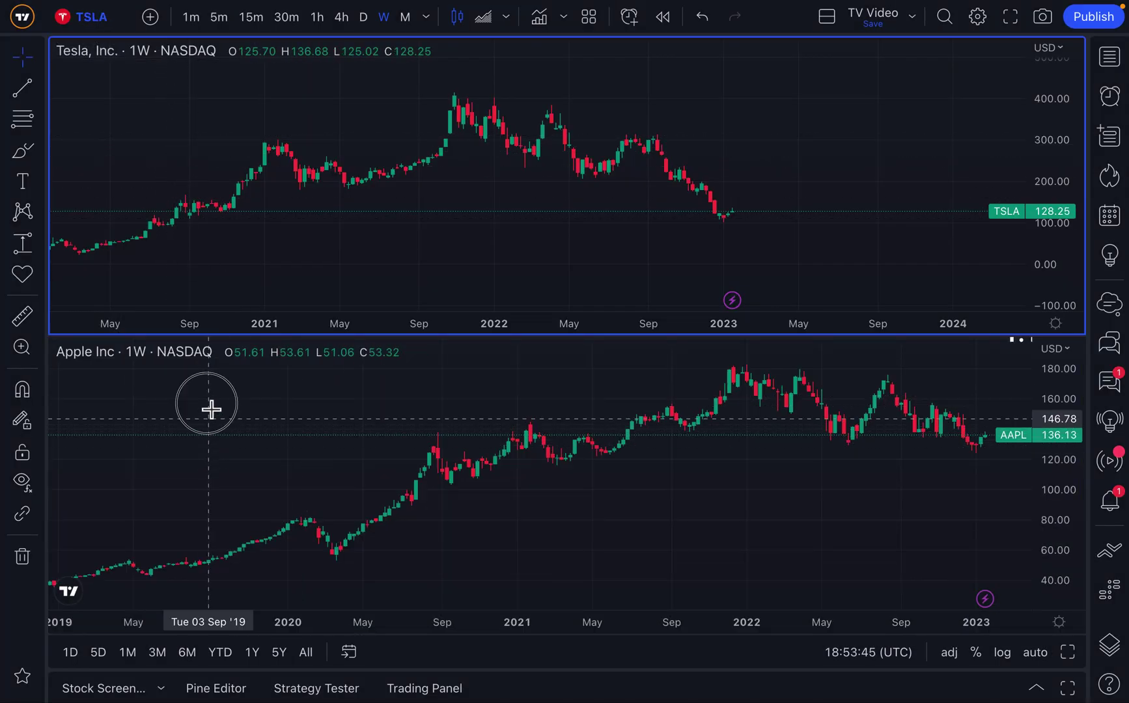
click(416, 254)
drag(416, 254, 546, 256)
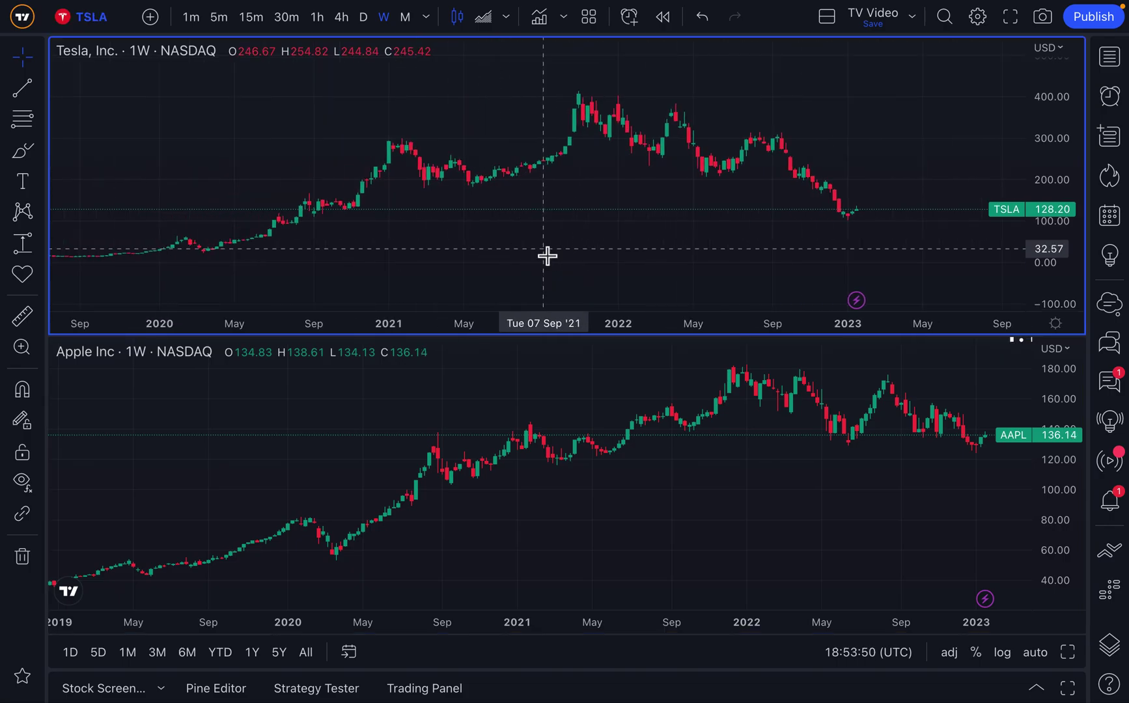
Add quarterly Total revenue to the Tesla chart and enlarge its pane.
click(541, 19)
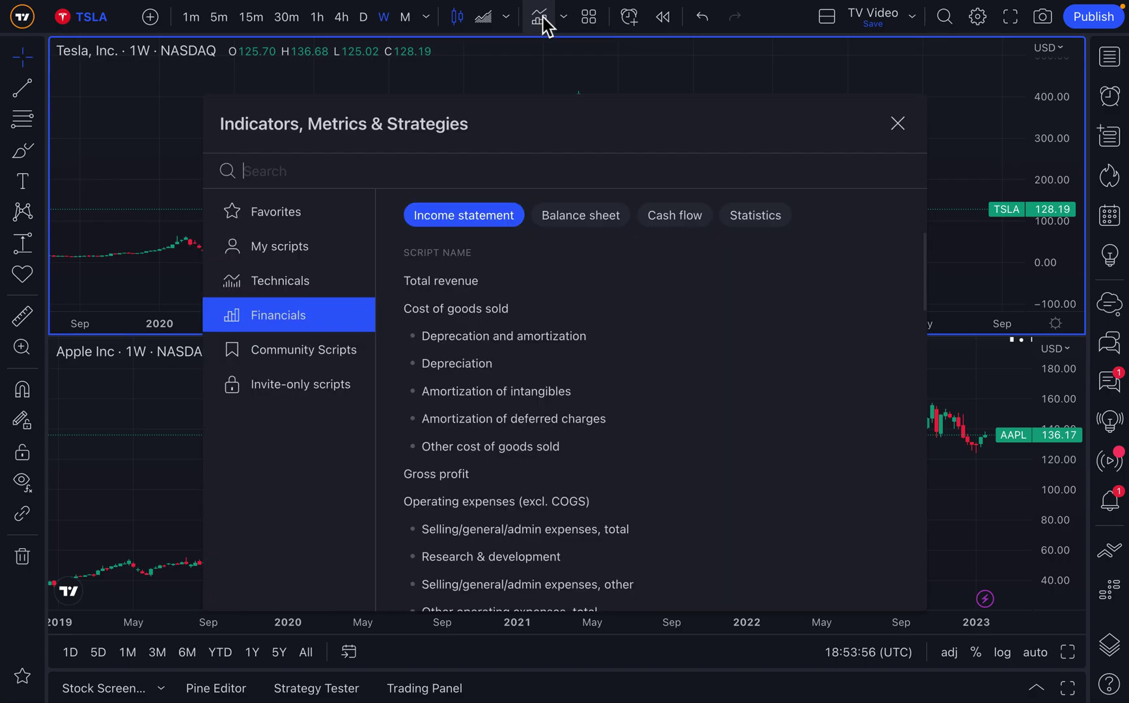
click(780, 277)
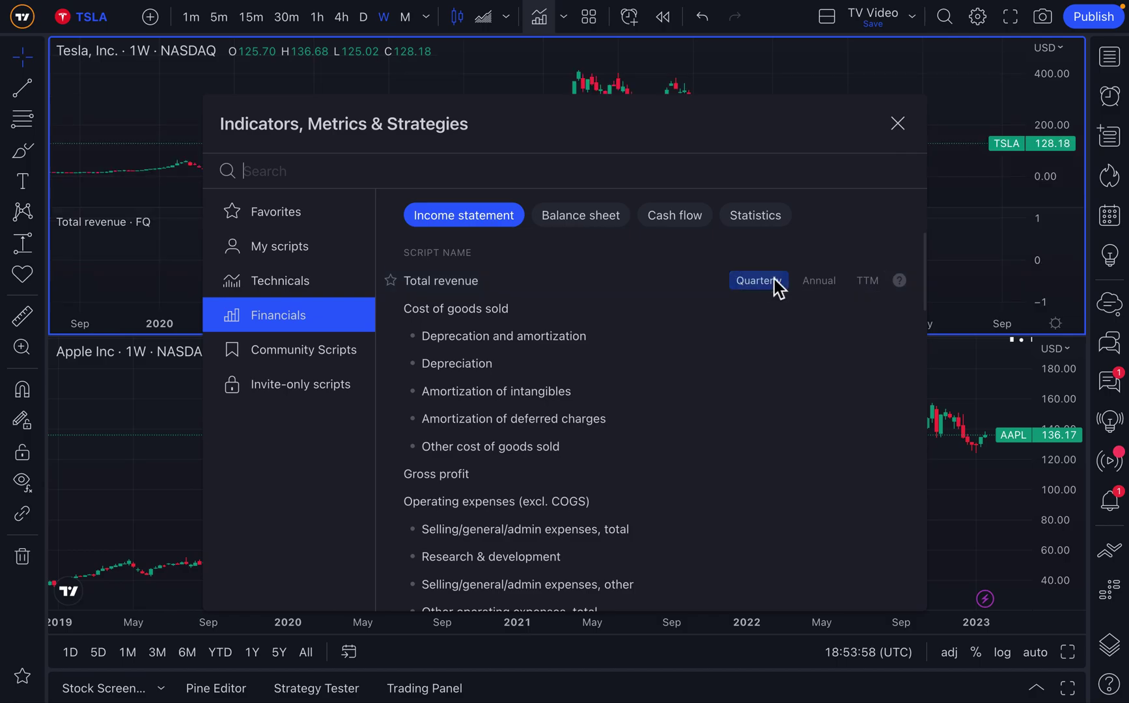
click(896, 124)
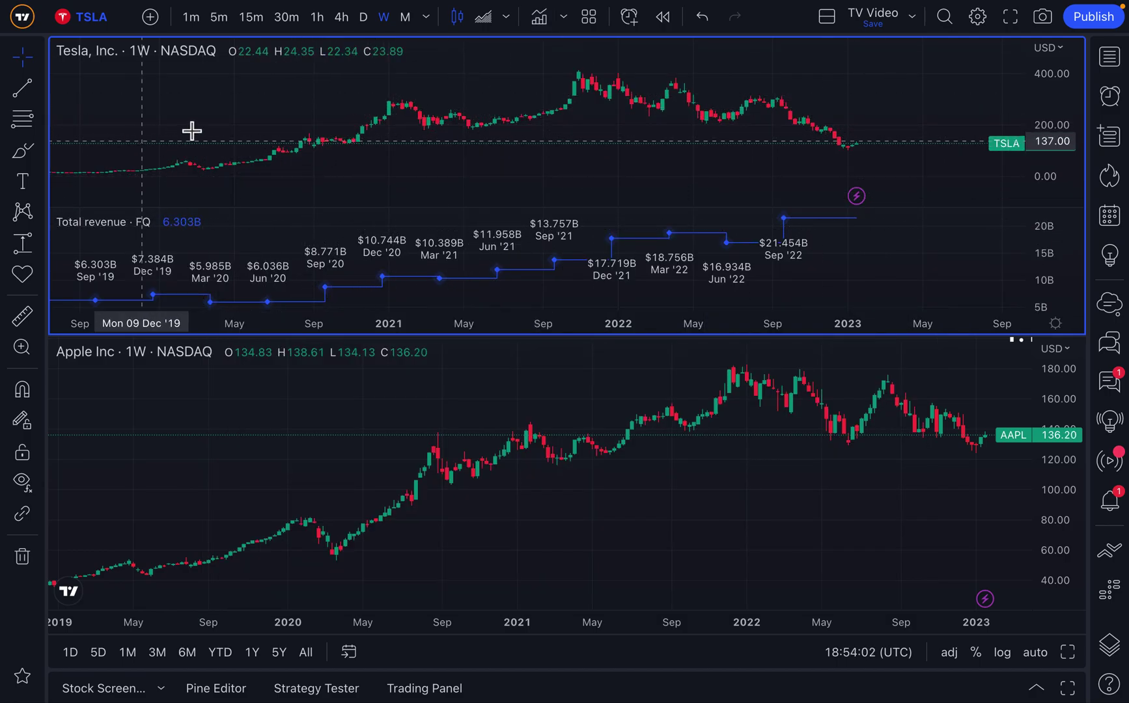
double_click(902, 270)
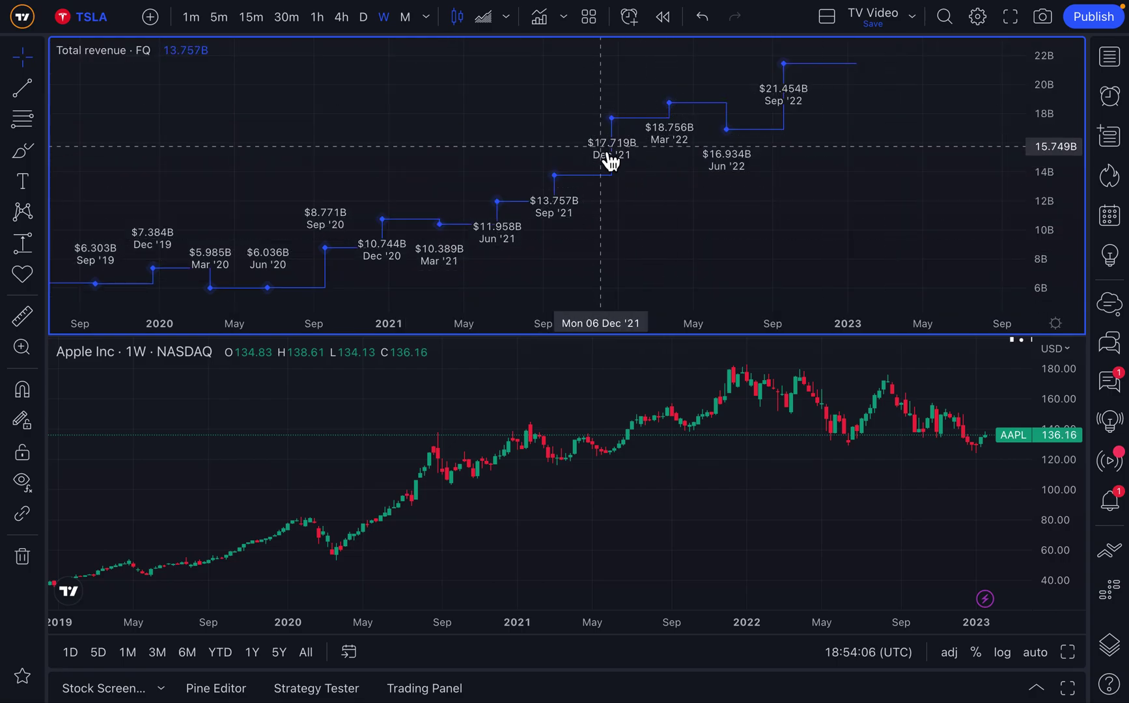
Add quarterly Total revenue to the Apple chart and enlarge its pane.
click(262, 459)
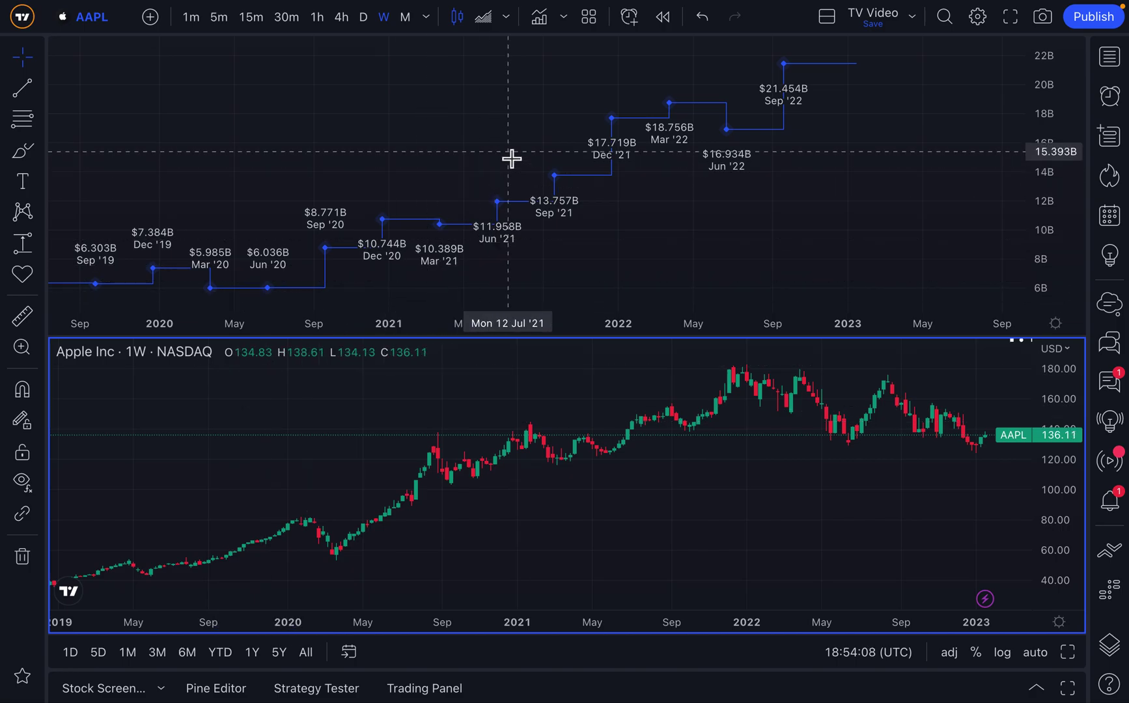
click(545, 24)
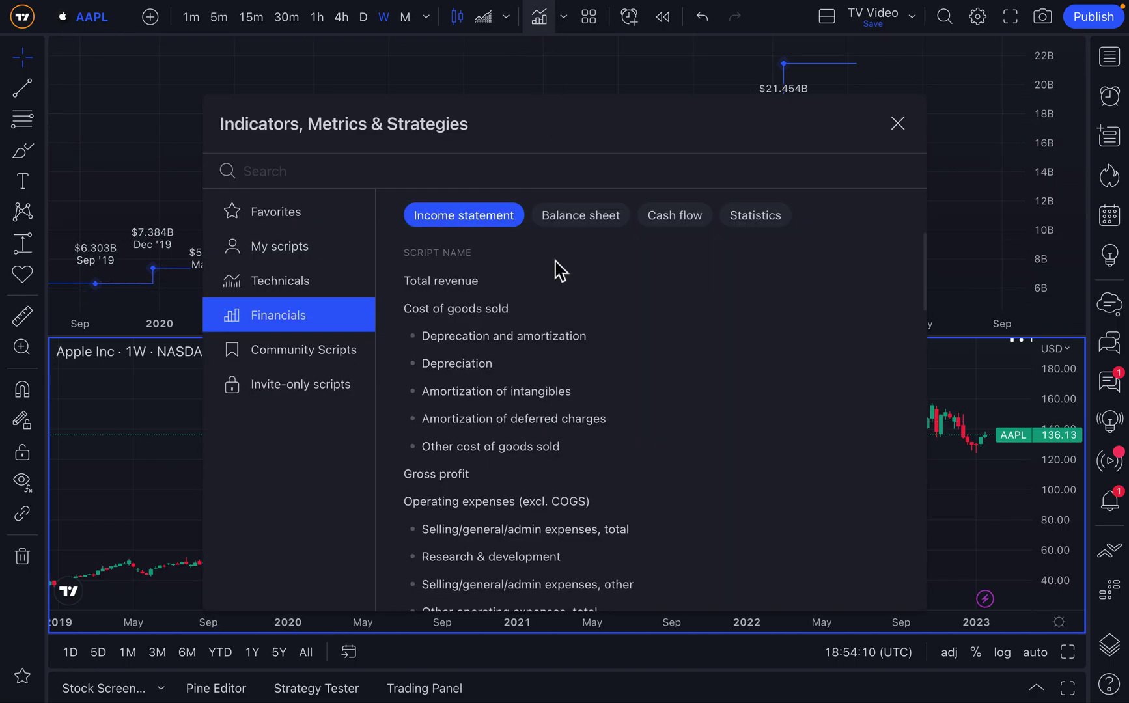
click(762, 282)
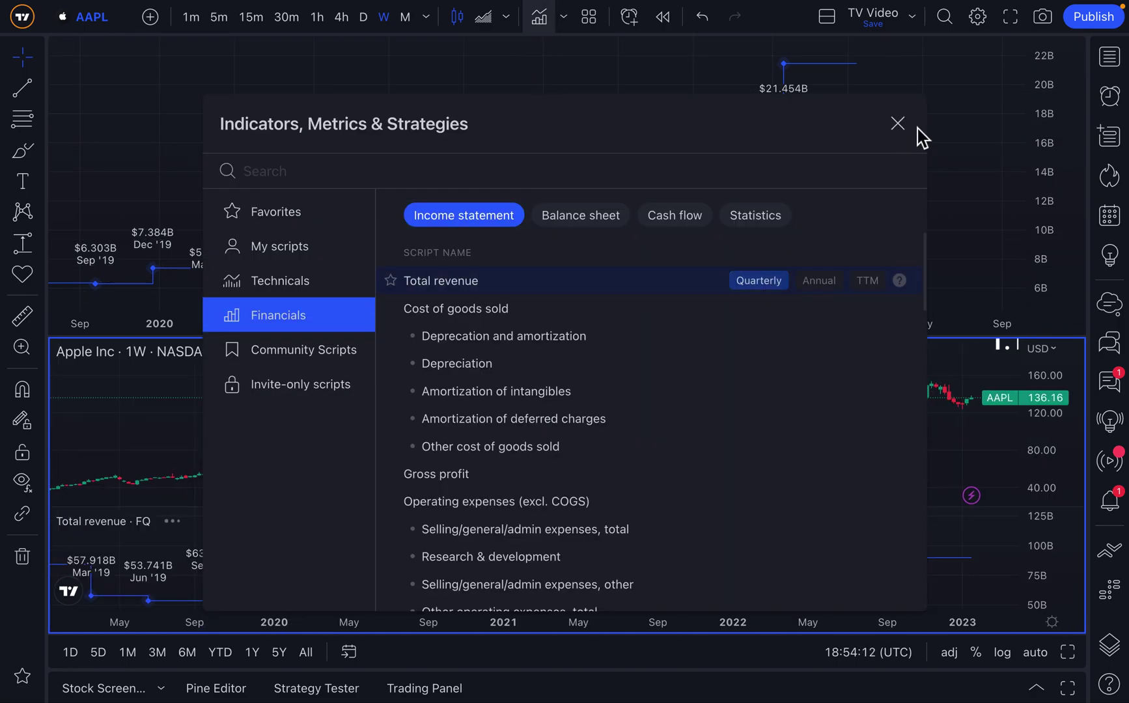
click(900, 123)
double_click(901, 535)
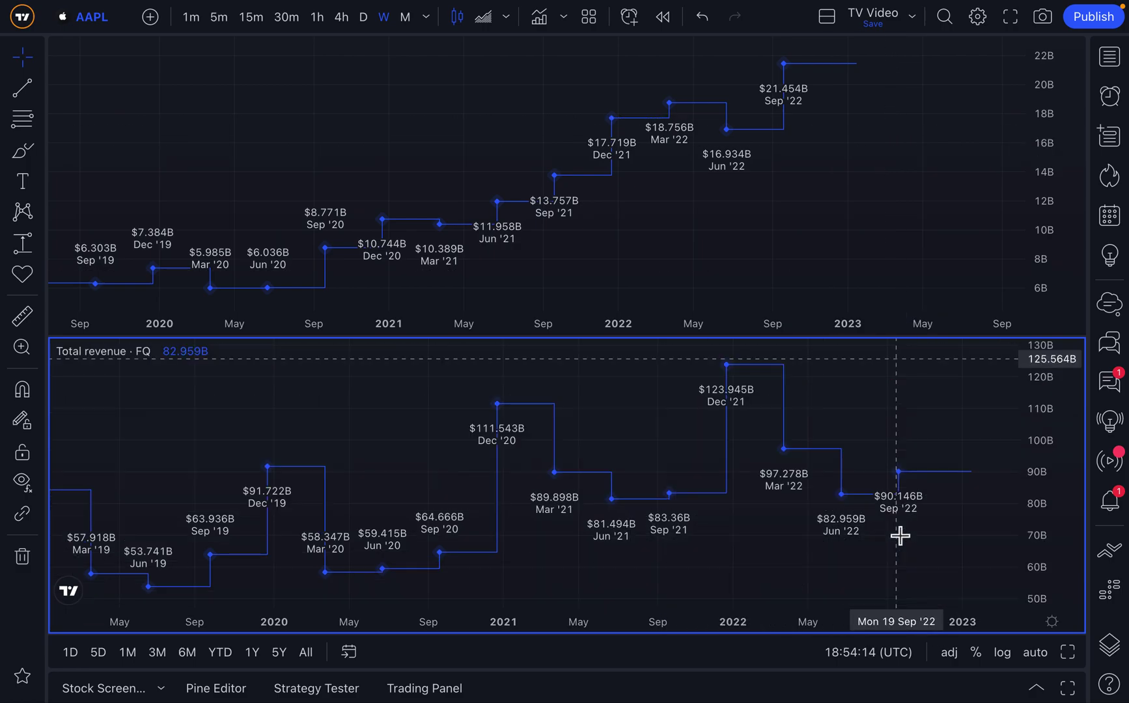
scroll(720, 514, down, 5)
Make Apple's revenue line white at the thickest width.
click(707, 267)
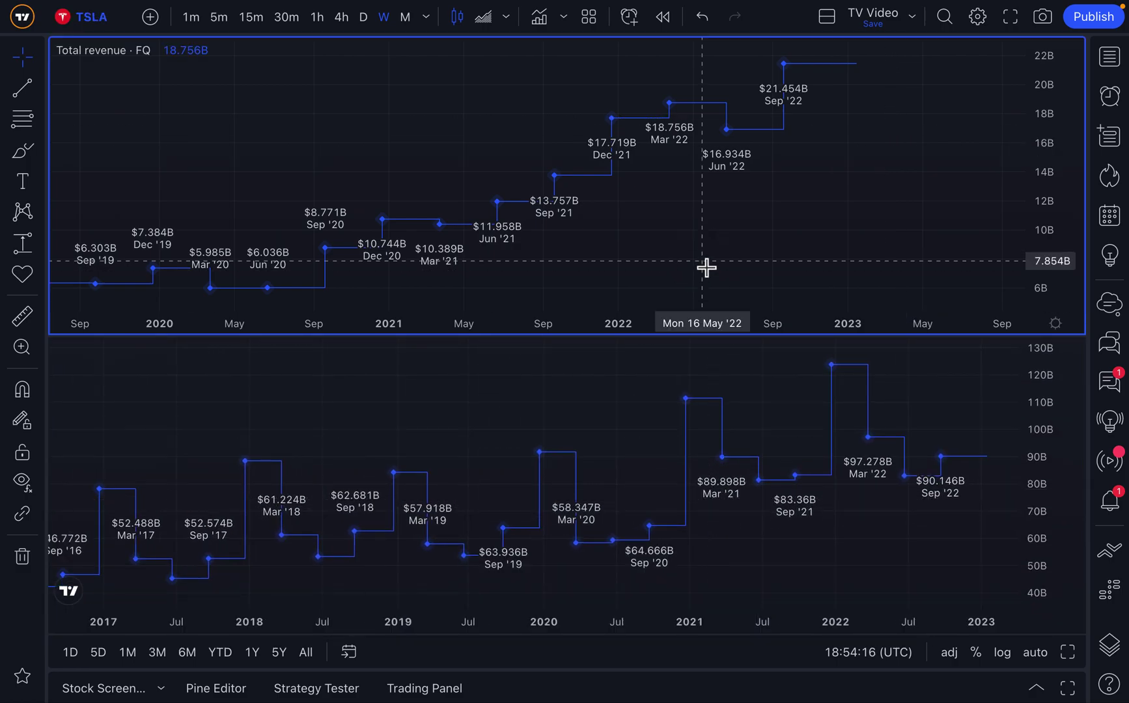
click(648, 411)
click(695, 399)
double_click(694, 399)
click(505, 284)
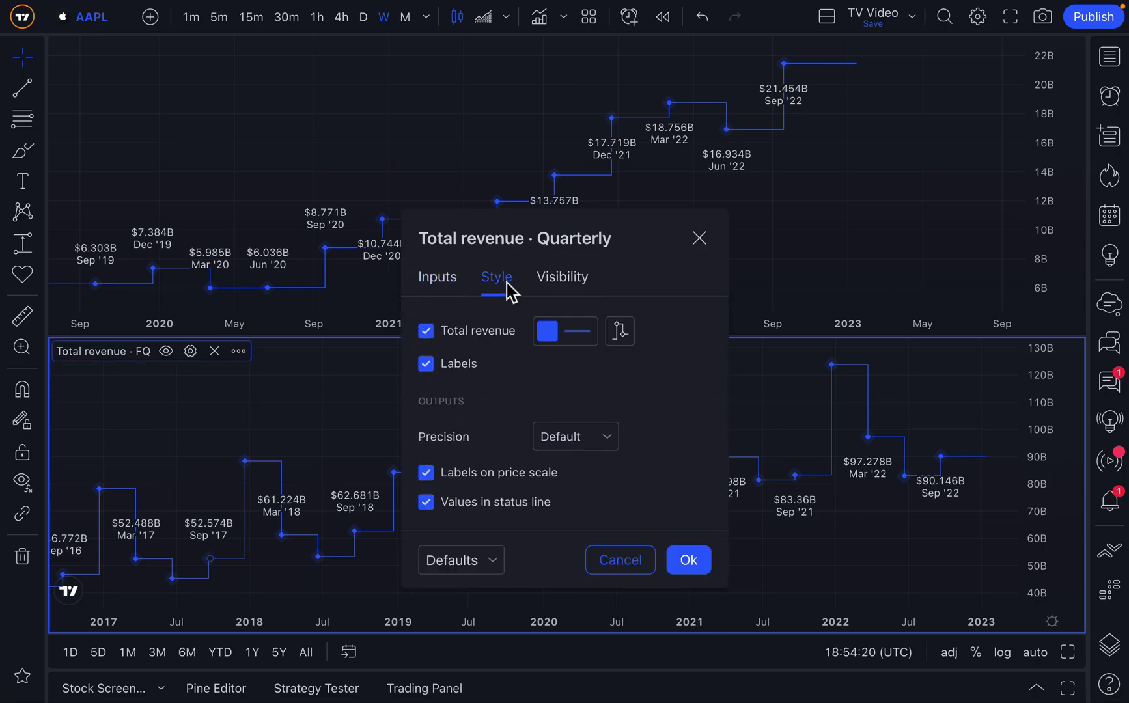
click(556, 332)
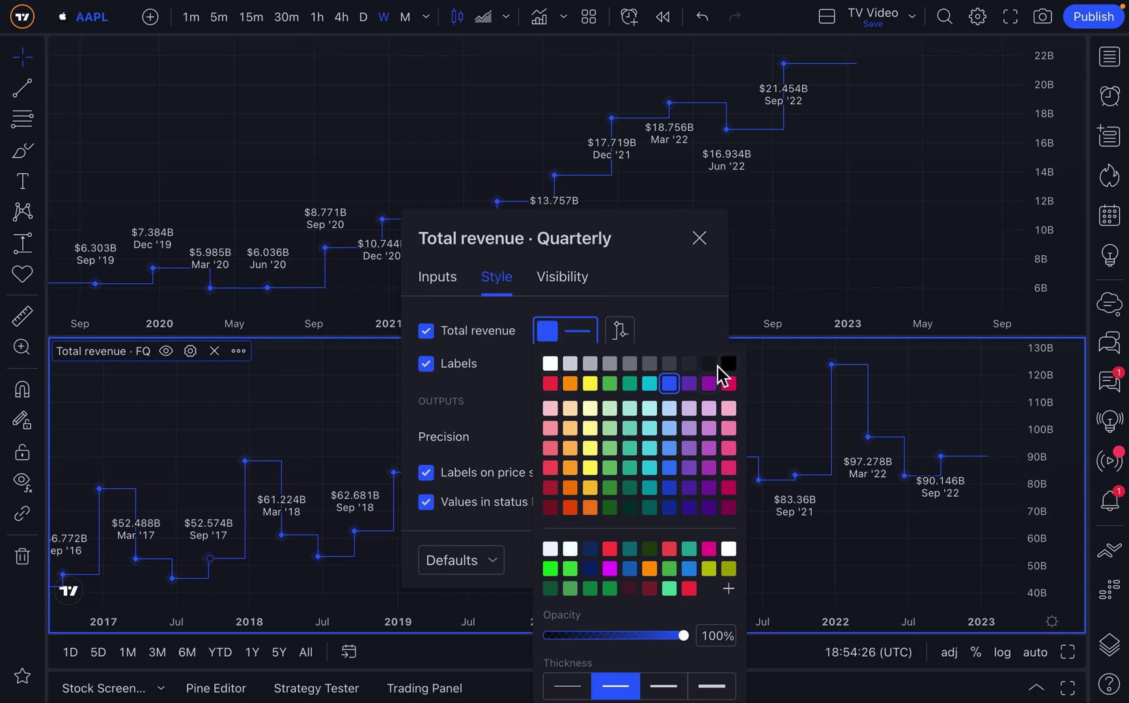
click(550, 363)
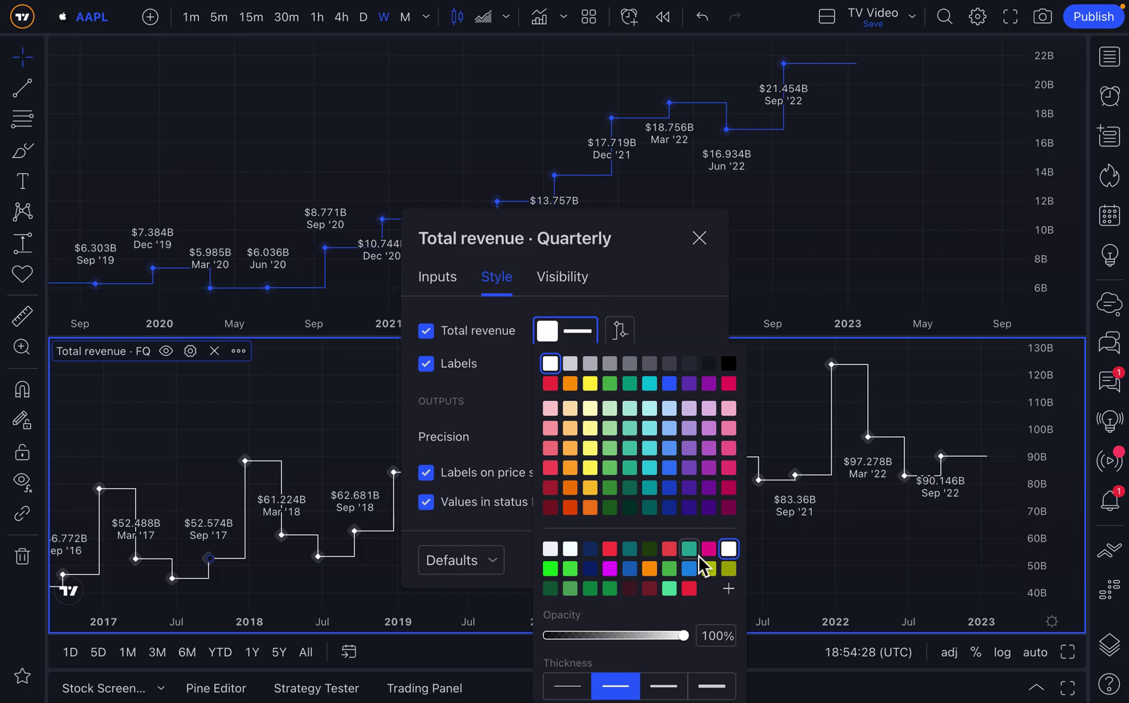
click(708, 685)
click(698, 238)
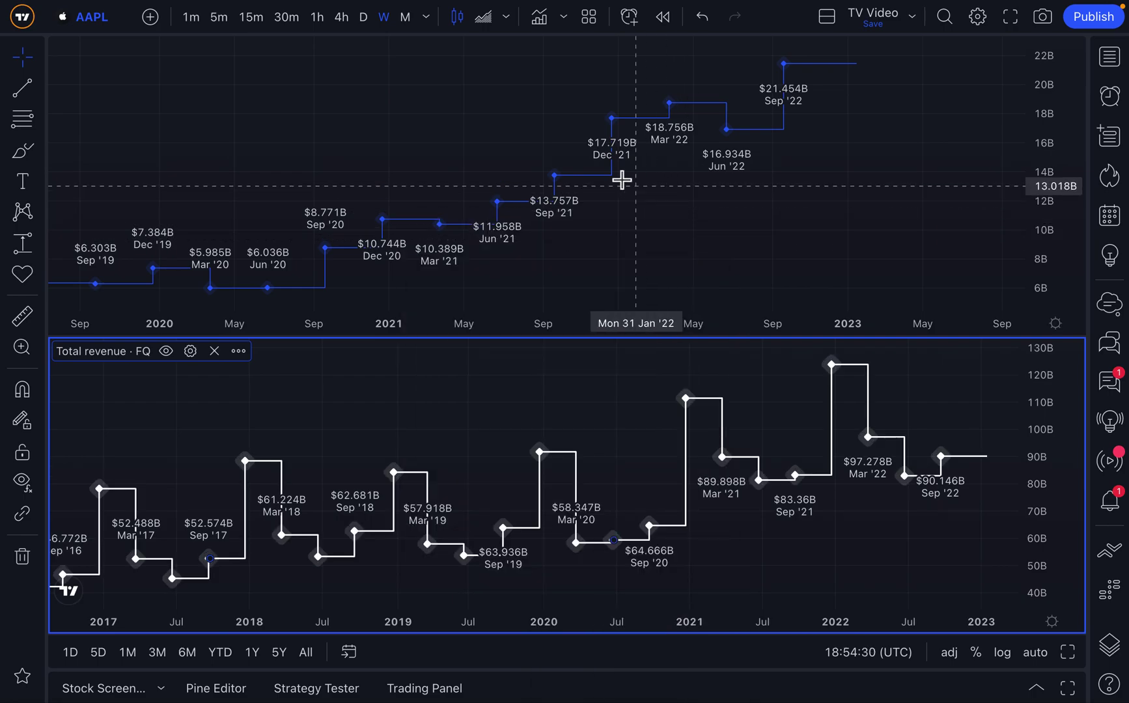
Give Tesla's red revenue line the thickest width.
double_click(618, 177)
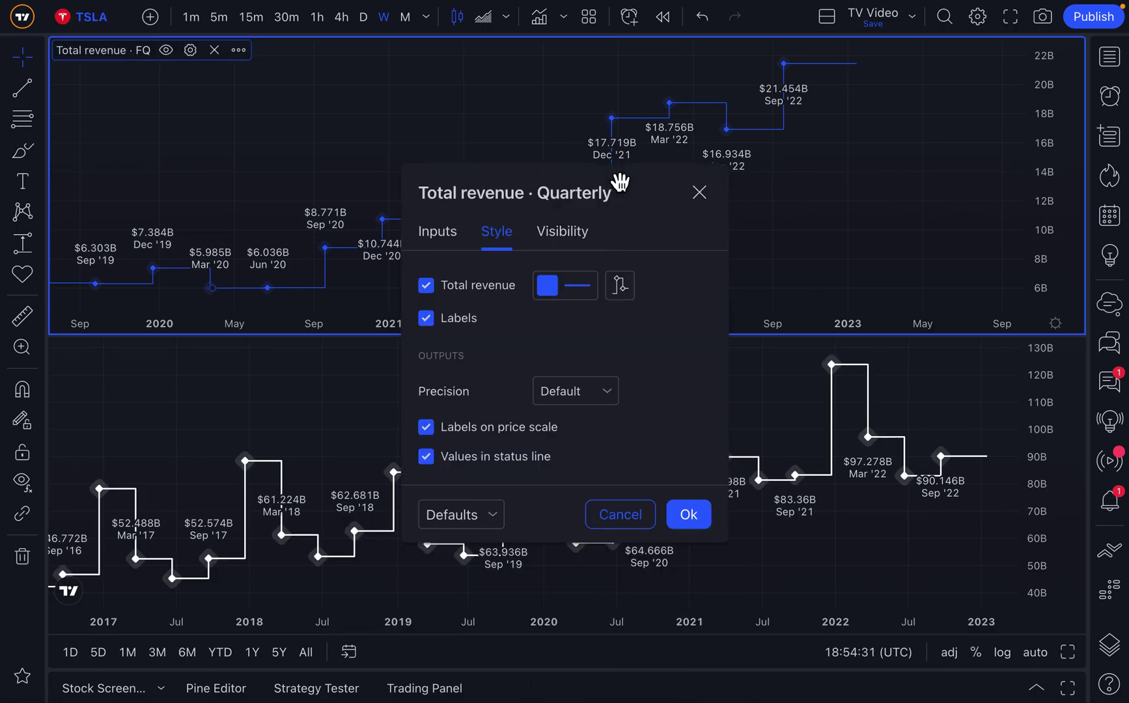
click(587, 296)
click(712, 643)
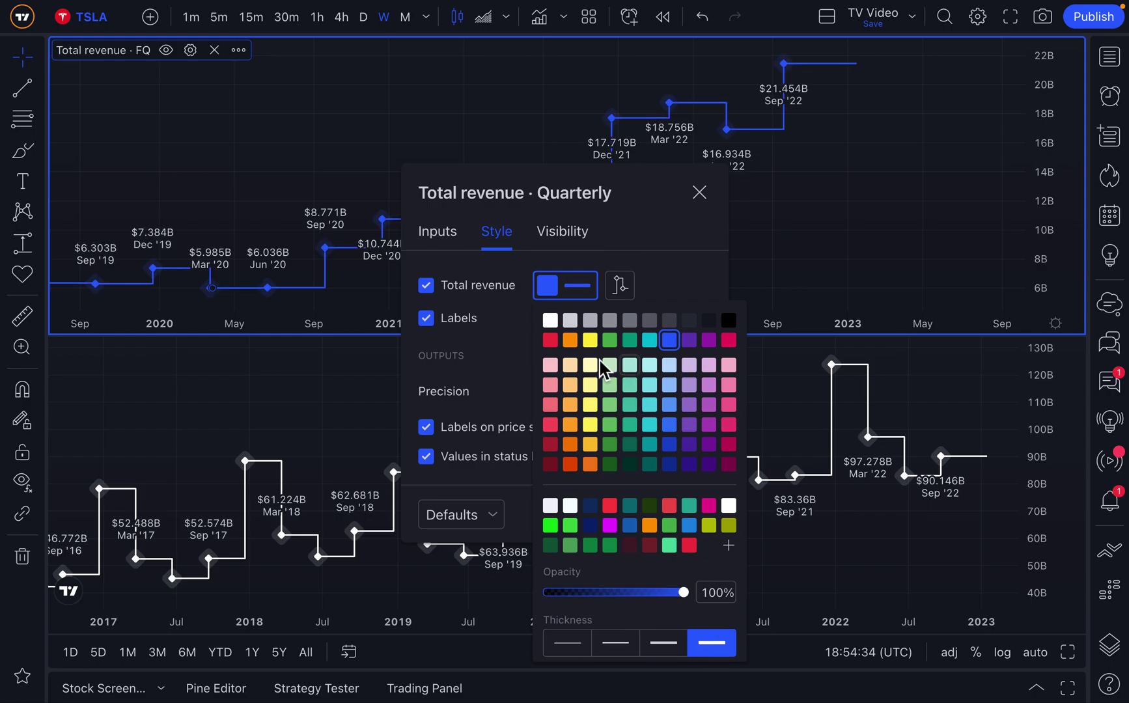
click(700, 193)
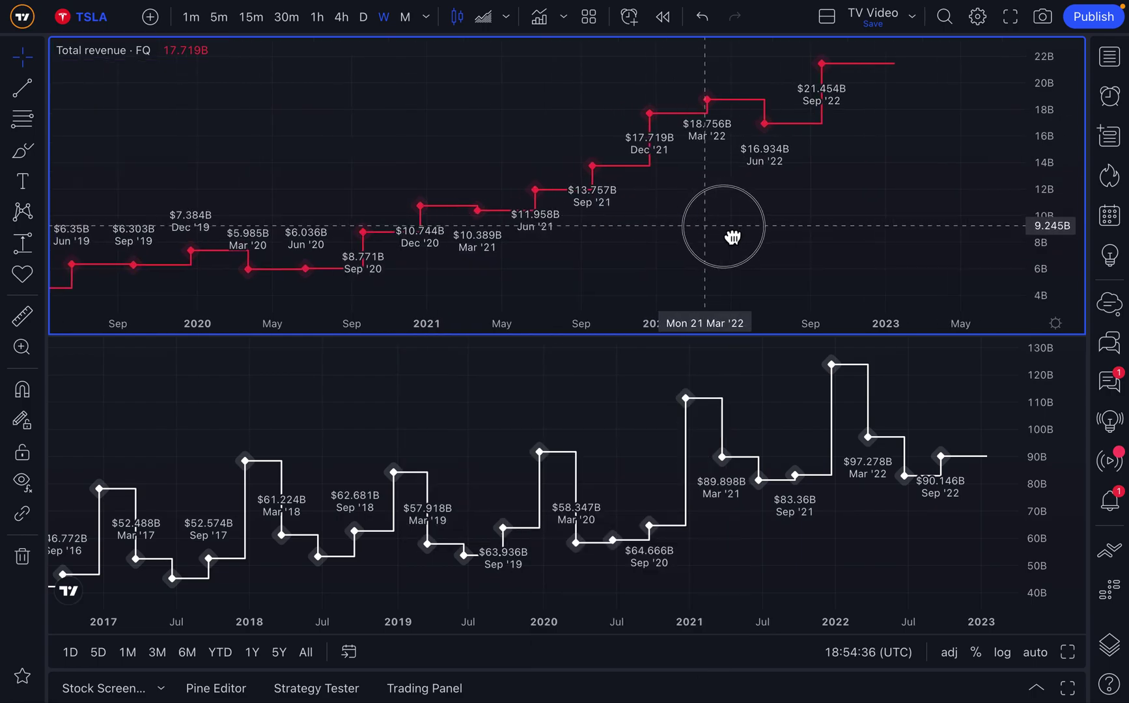
scroll(729, 260, left, 2)
scroll(722, 274, down, 2)
click(686, 364)
scroll(587, 385, down, 3)
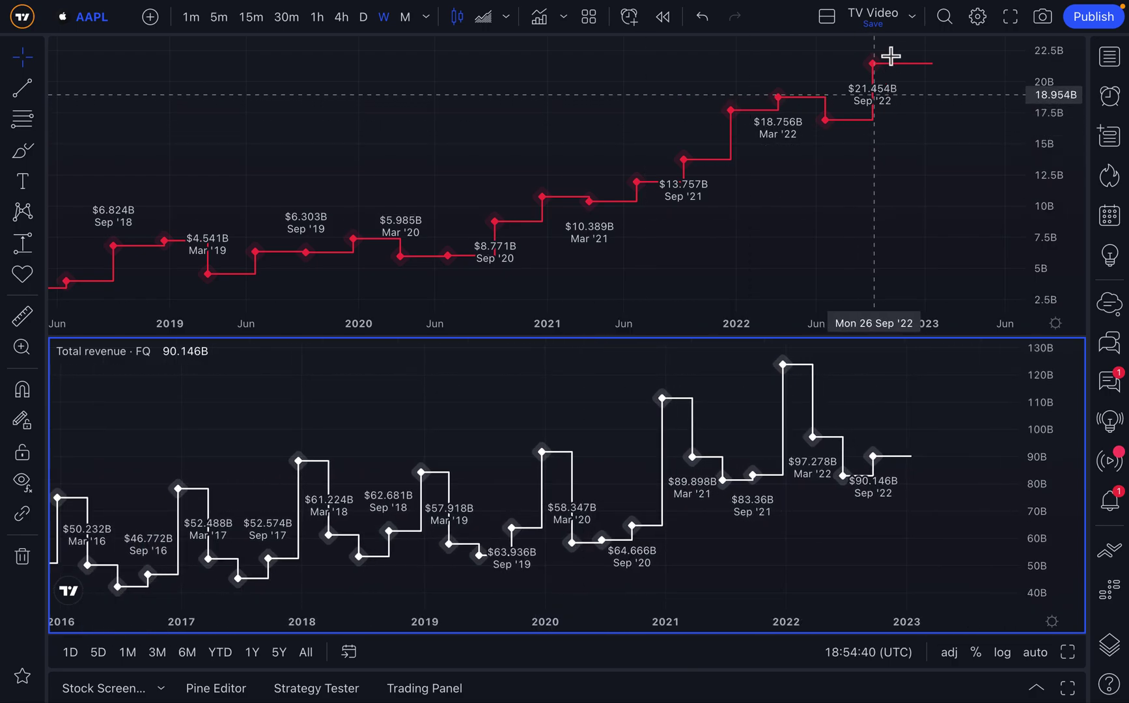
Turn on crosshair sync between the stacked TSLA and AAPL revenue charts.
click(911, 19)
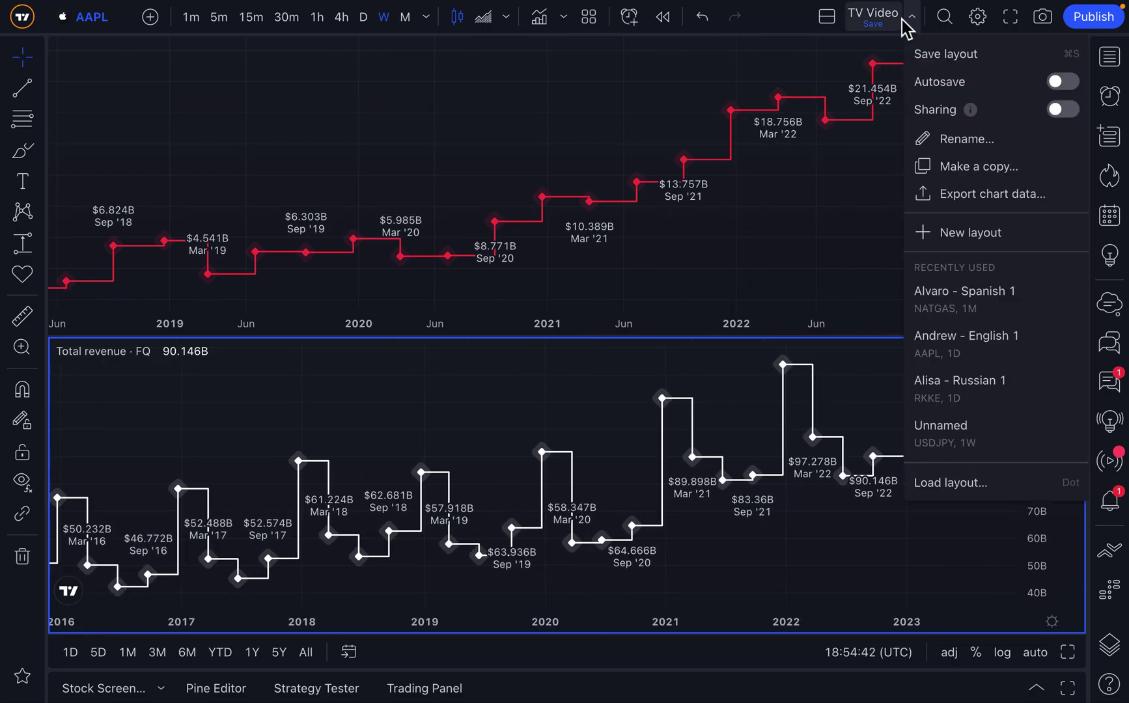
click(910, 23)
click(830, 23)
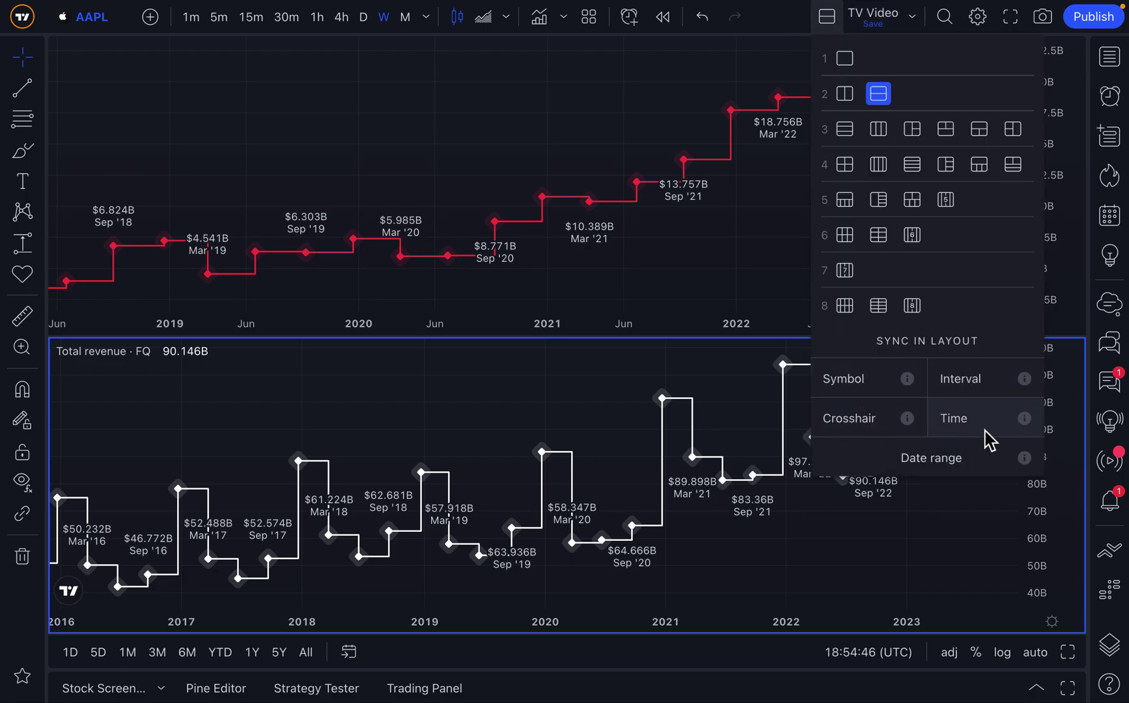
click(875, 431)
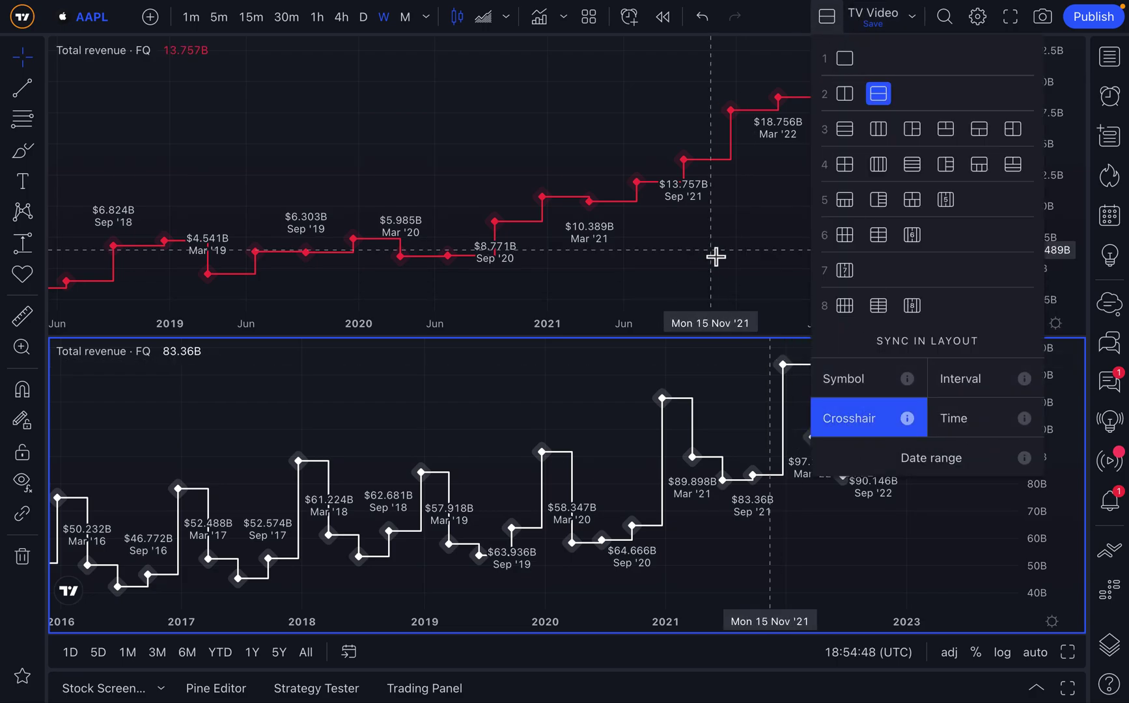
click(579, 423)
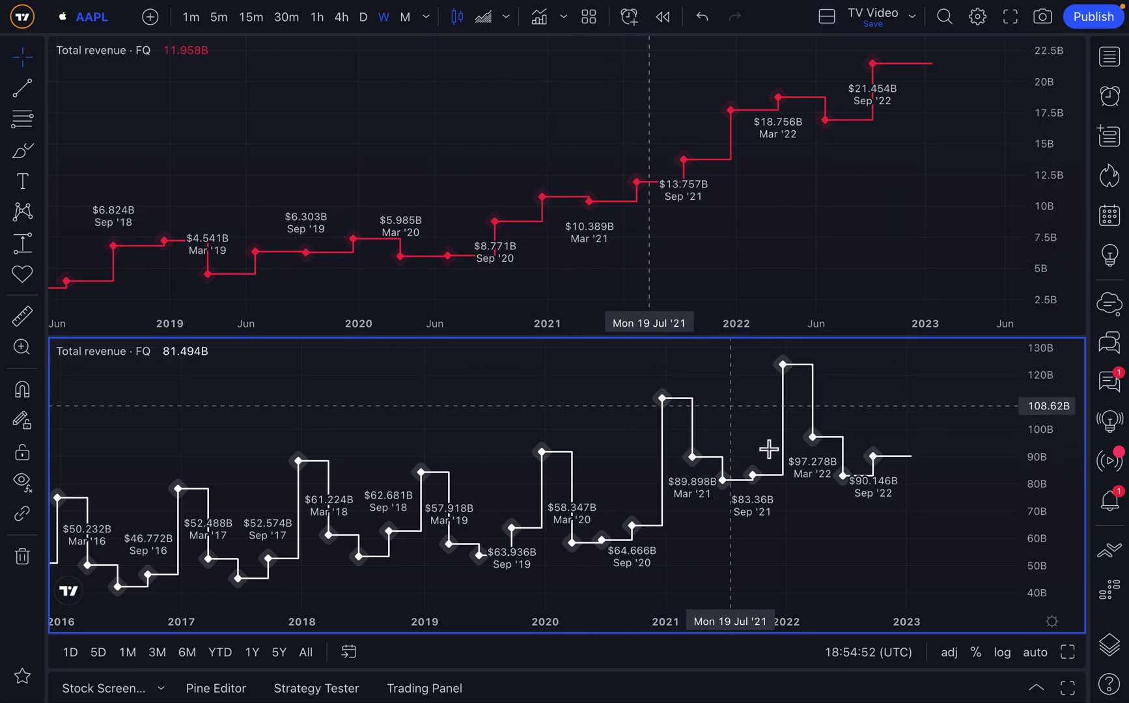
scroll(748, 467, down, 2)
scroll(749, 468, down, 2)
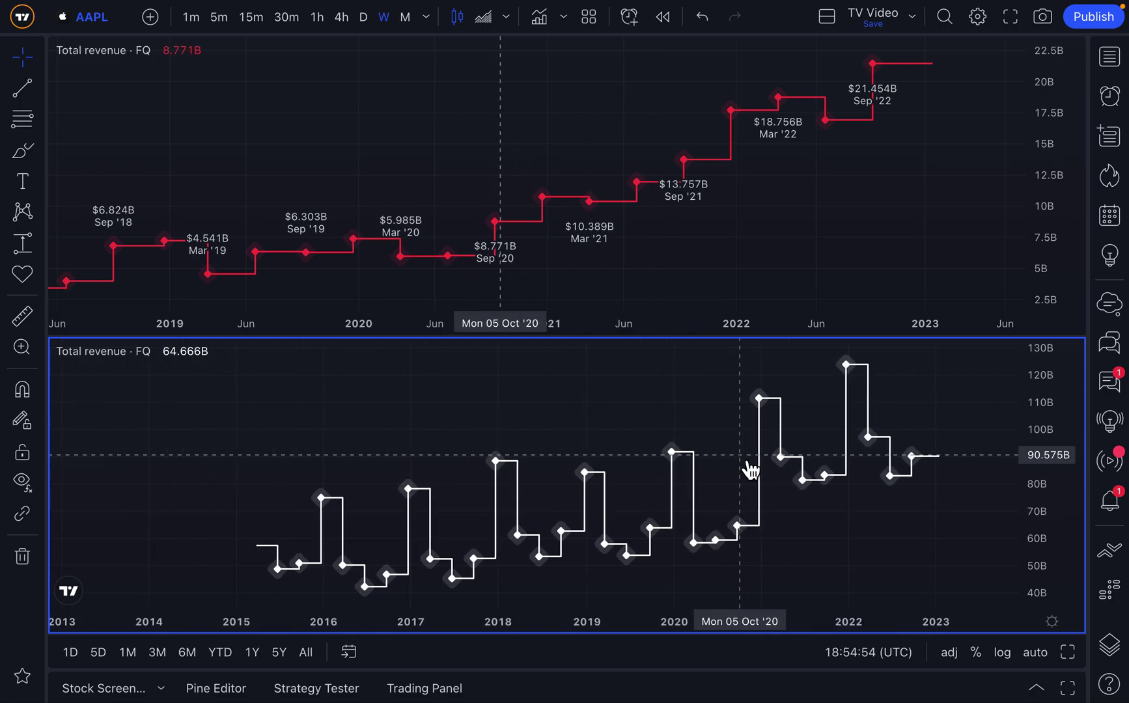
Also sync the interval and time across both charts in the layout.
click(826, 16)
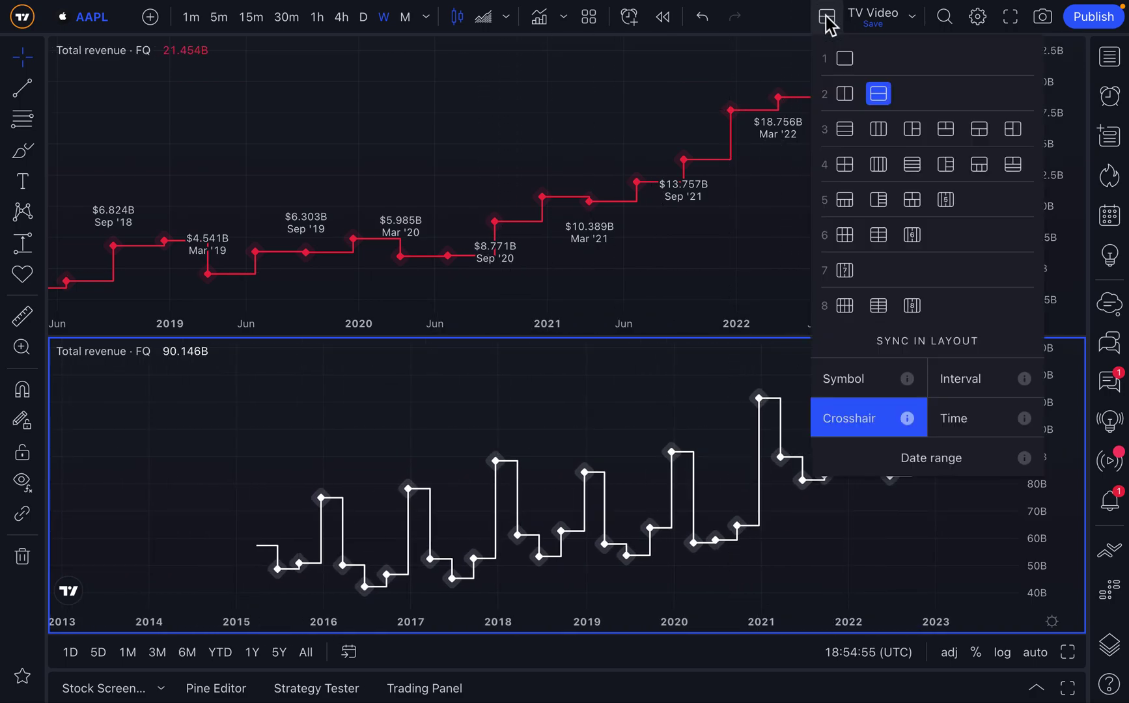
click(964, 383)
click(977, 422)
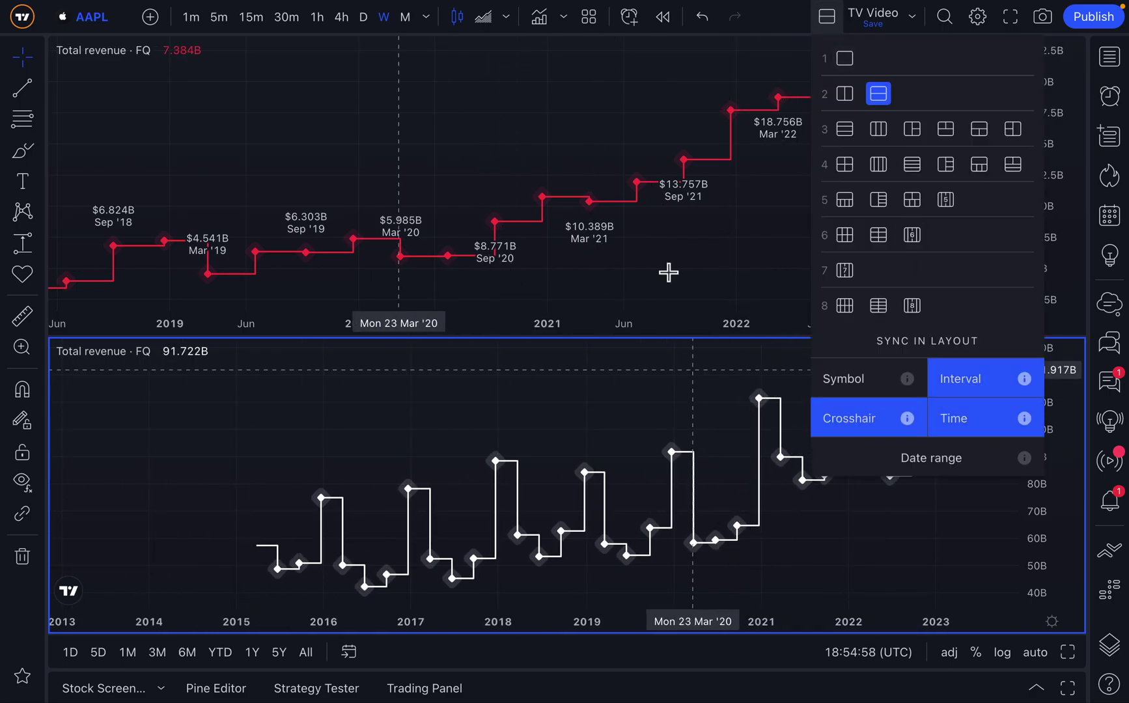
click(691, 237)
Pan and zoom the TSLA and AAPL revenue panes so their dates line up.
drag(691, 237, 517, 255)
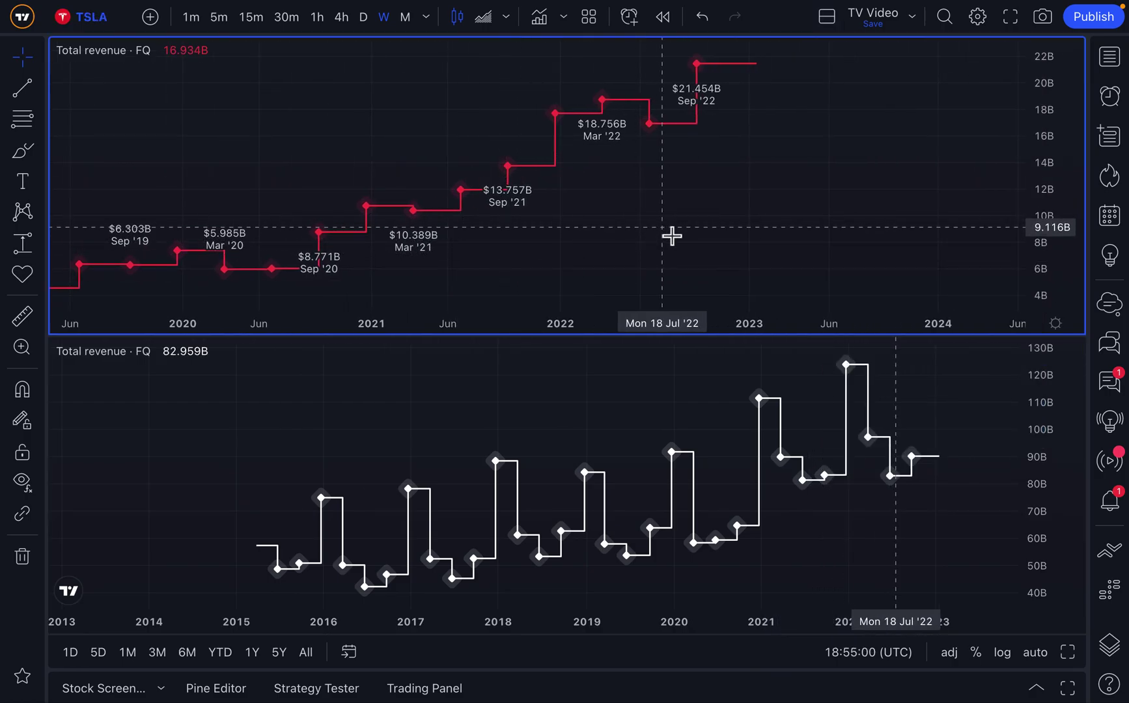
drag(471, 396, 260, 435)
scroll(674, 401, up, 5)
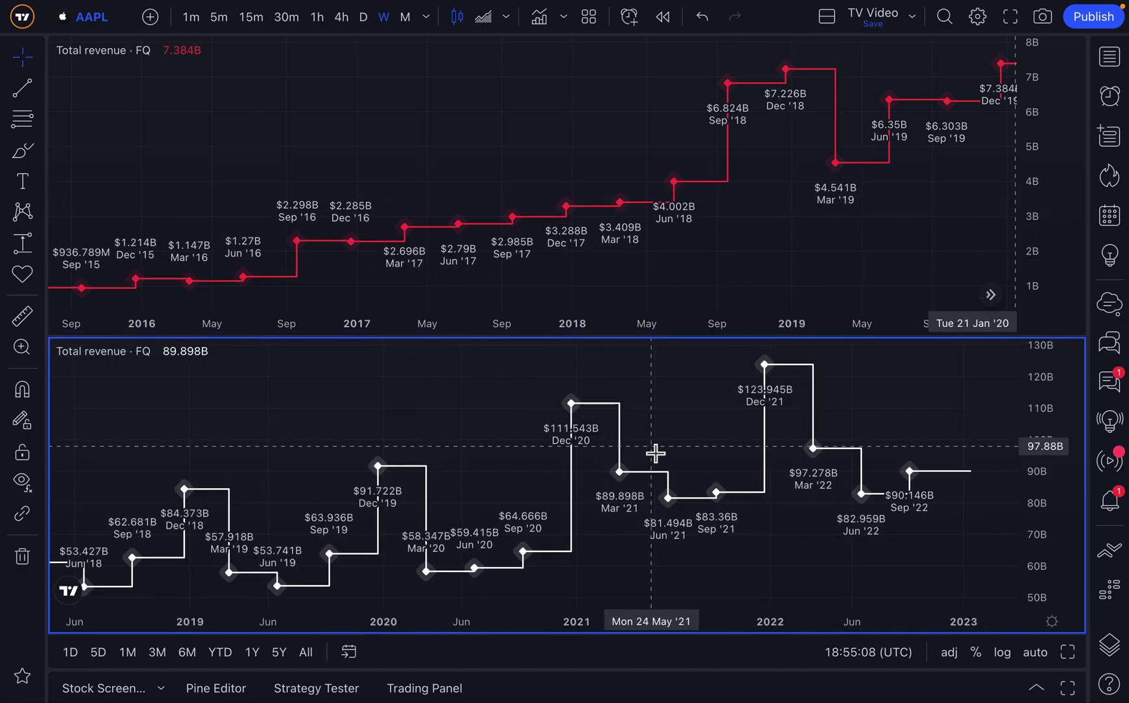
scroll(820, 241, up, 5)
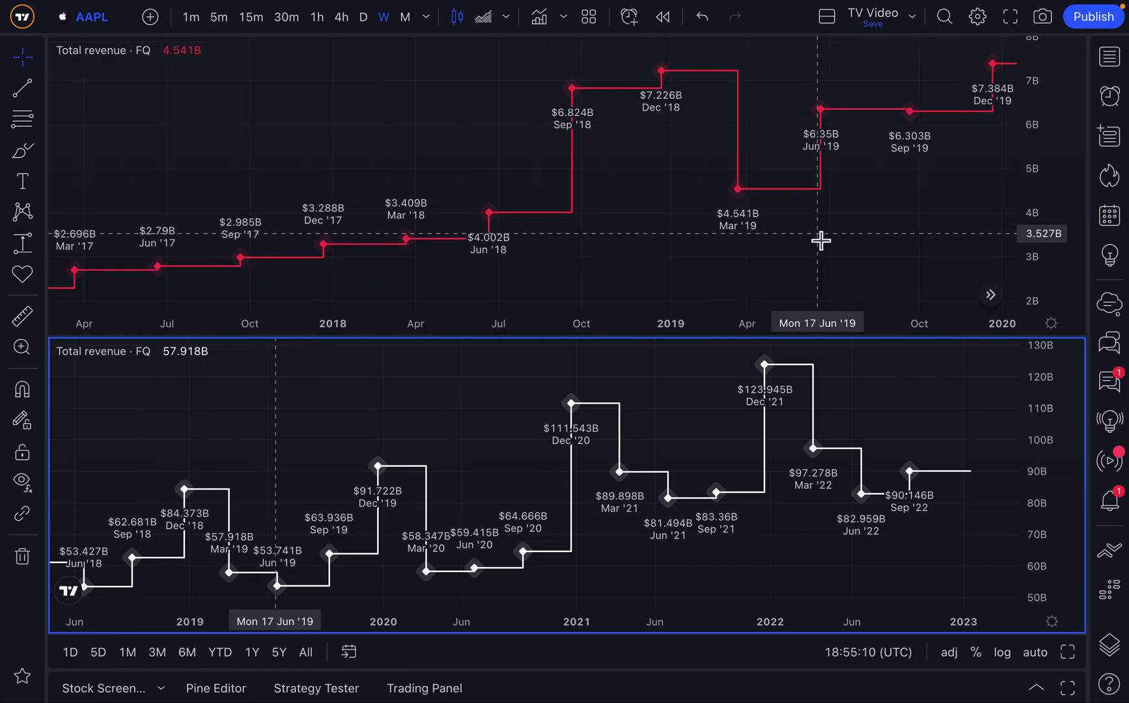
Auto-fit the value axis and zoom and pan both panes to show Jul 2021–Mar 2023.
click(1035, 652)
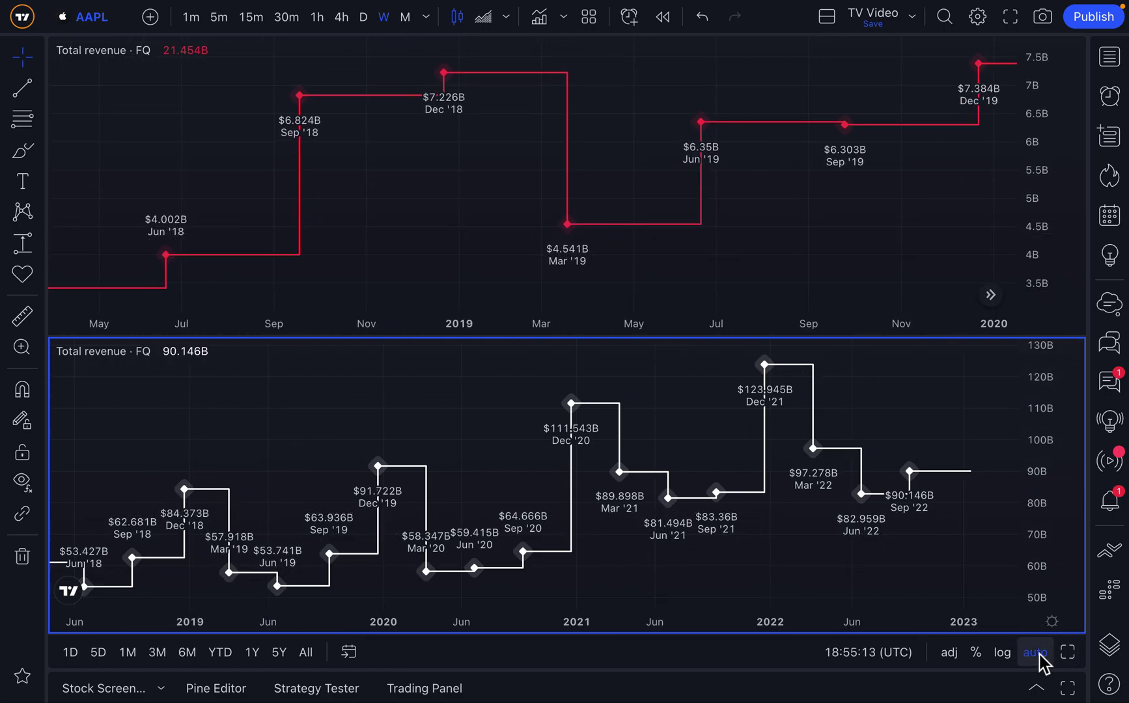
click(776, 247)
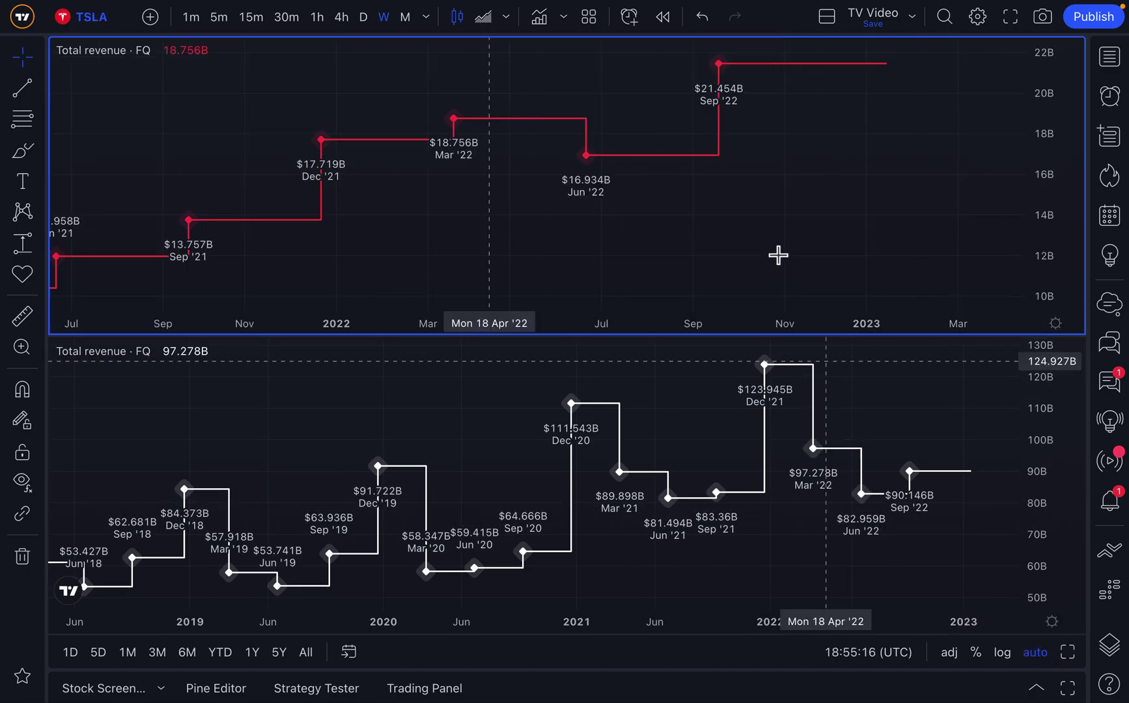
scroll(775, 449, up, 5)
scroll(775, 453, up, 2)
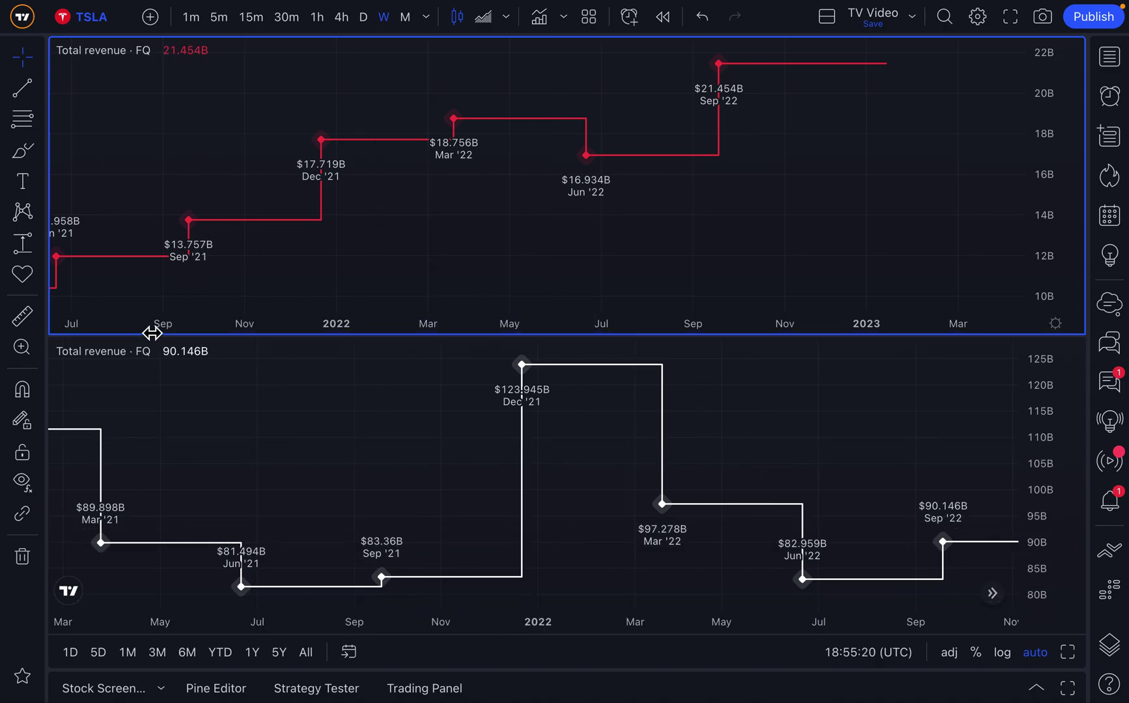
drag(451, 448, 169, 467)
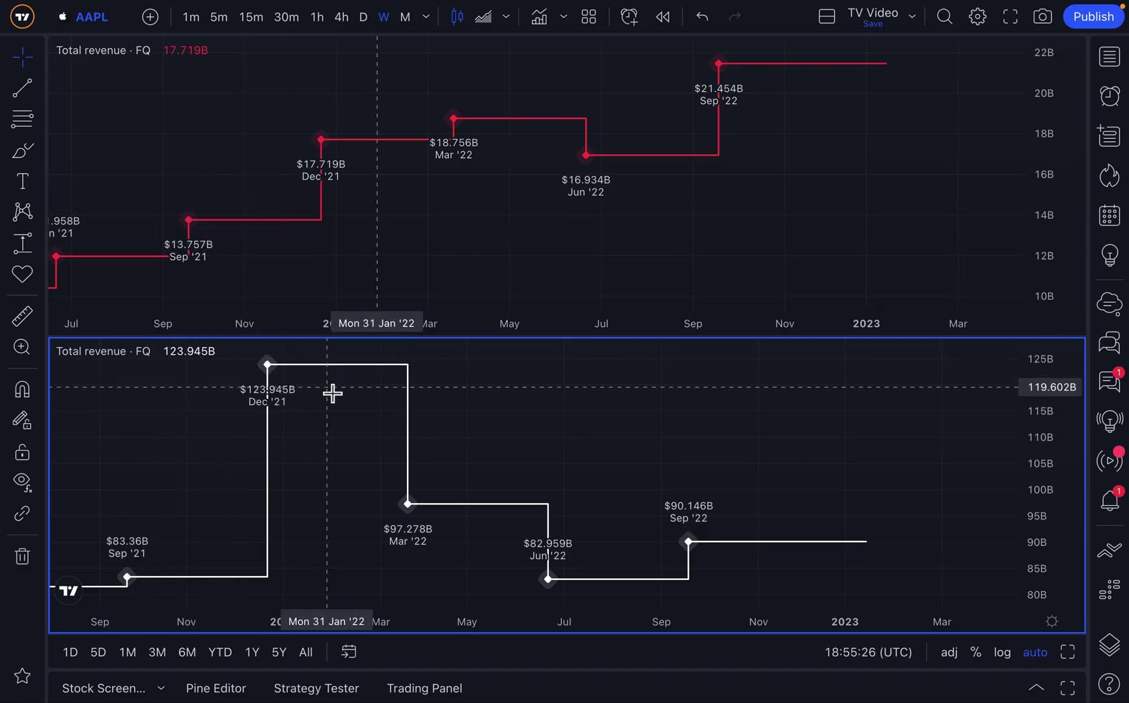
click(329, 289)
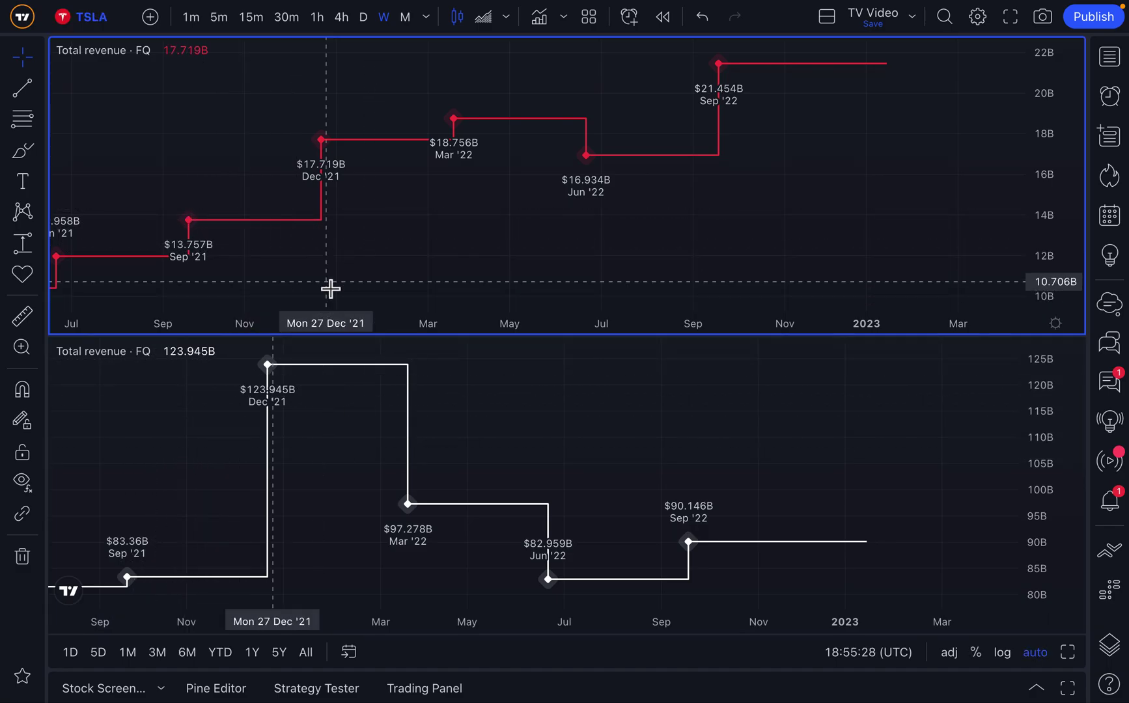
click(340, 469)
scroll(340, 469, left, 2)
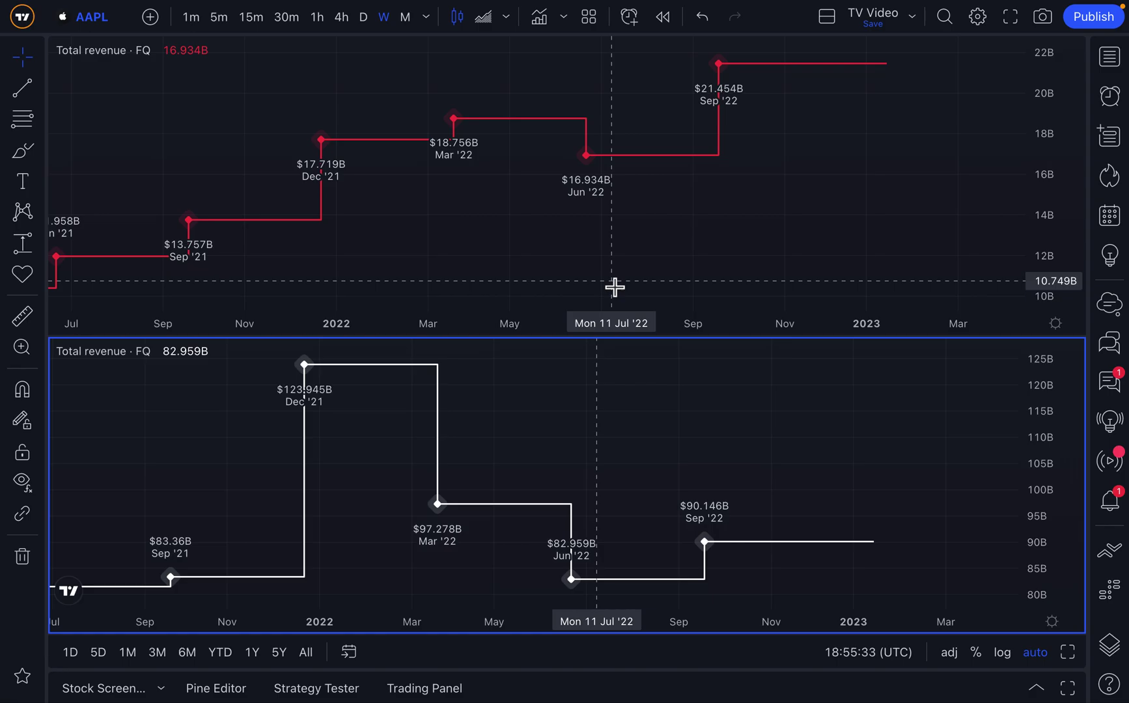
Remove the lower pane's Total revenue indicator and switch to the 1-chart layout.
click(459, 104)
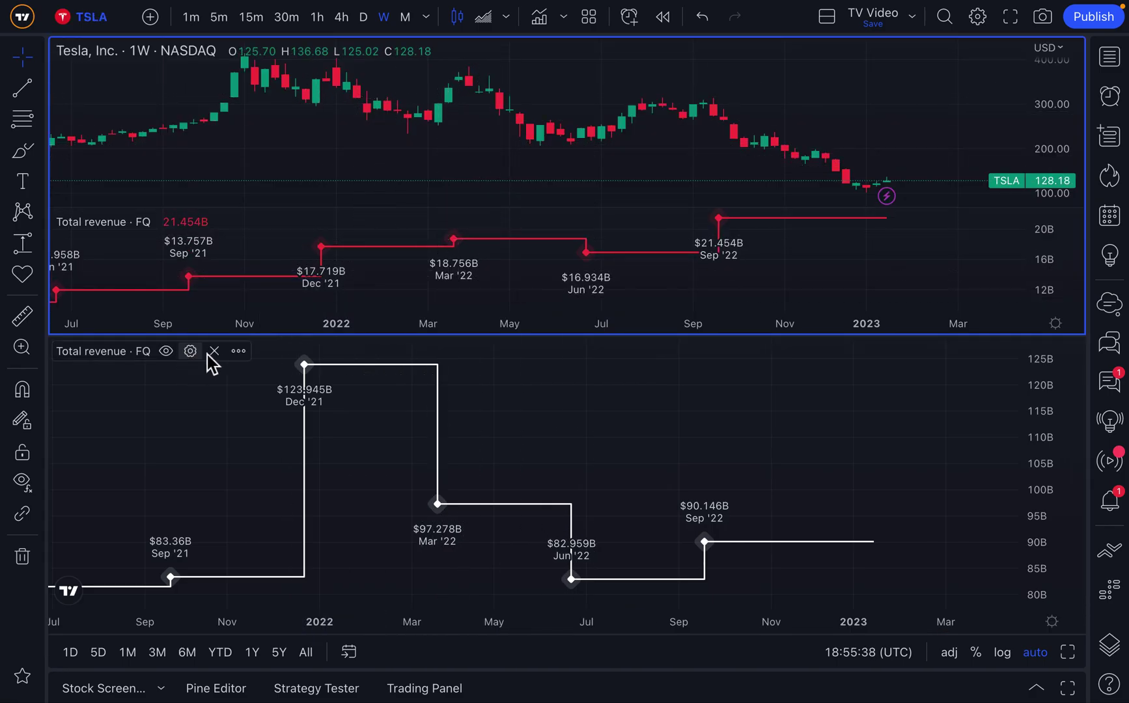
click(213, 351)
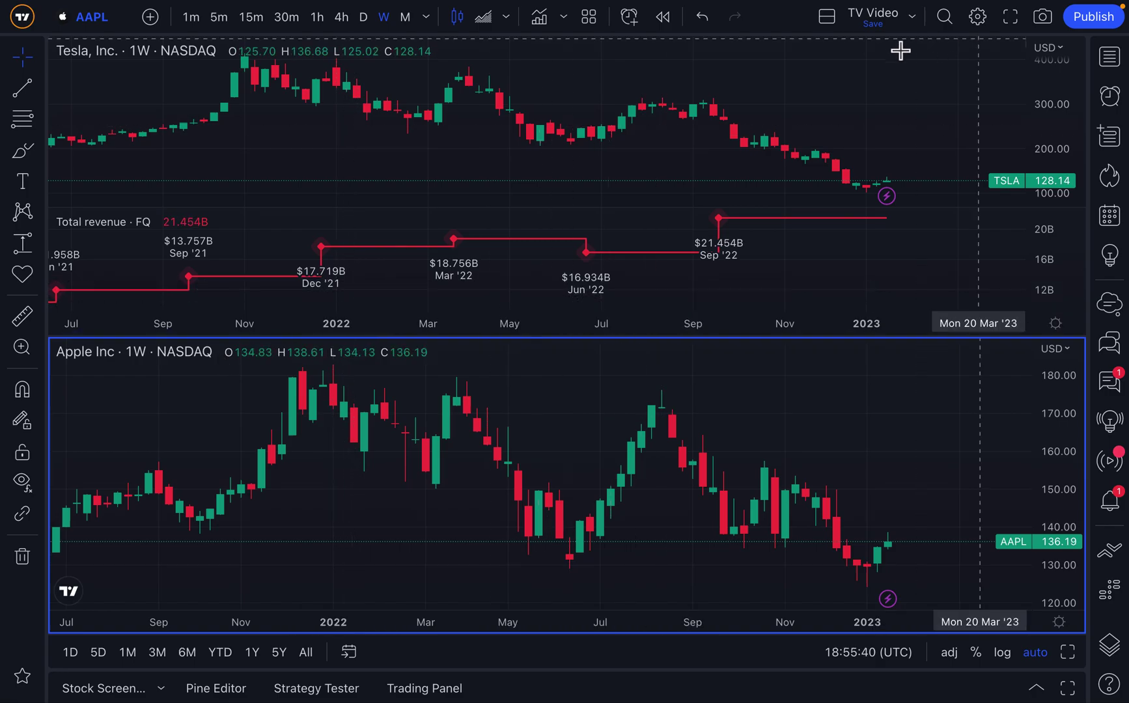
click(826, 17)
click(846, 63)
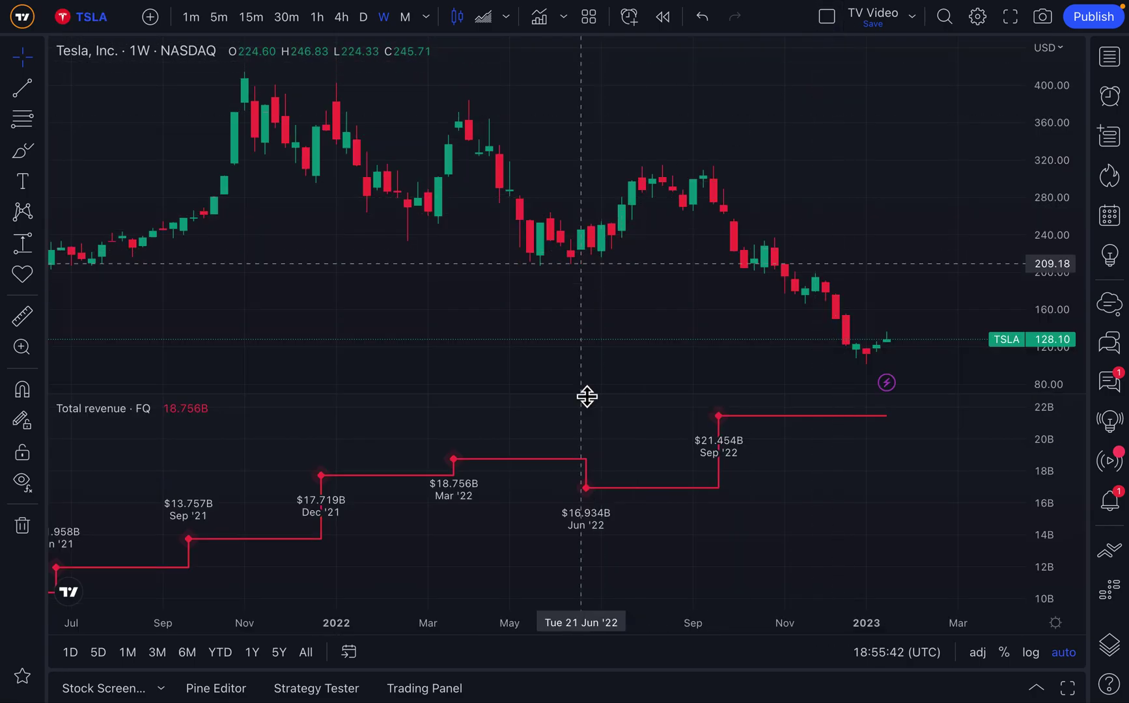
Maximize the TSLA revenue pane and bring up the Pine Editor beneath it.
double_click(582, 428)
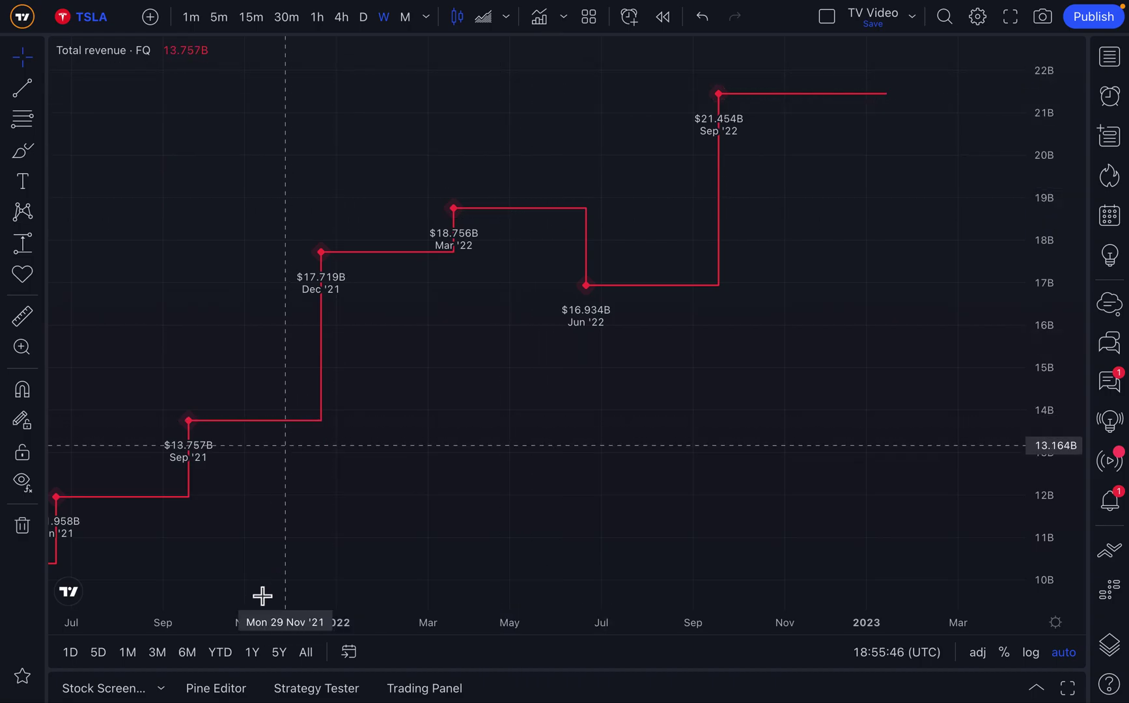
scroll(511, 258, down, 2)
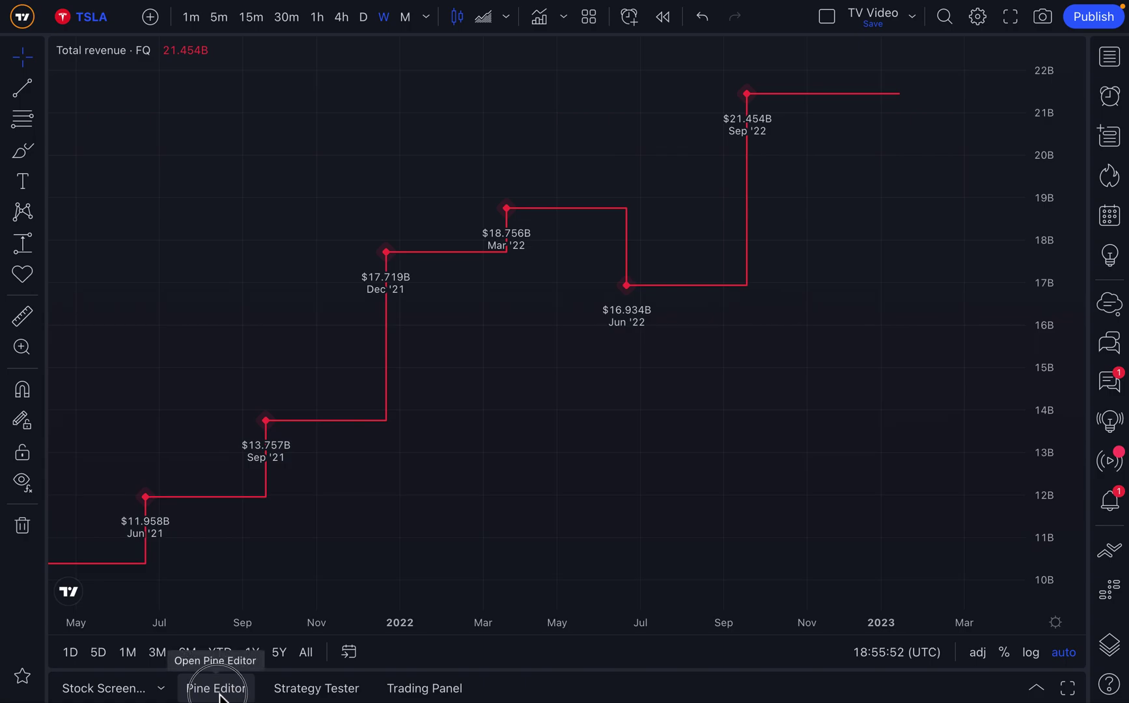
click(217, 688)
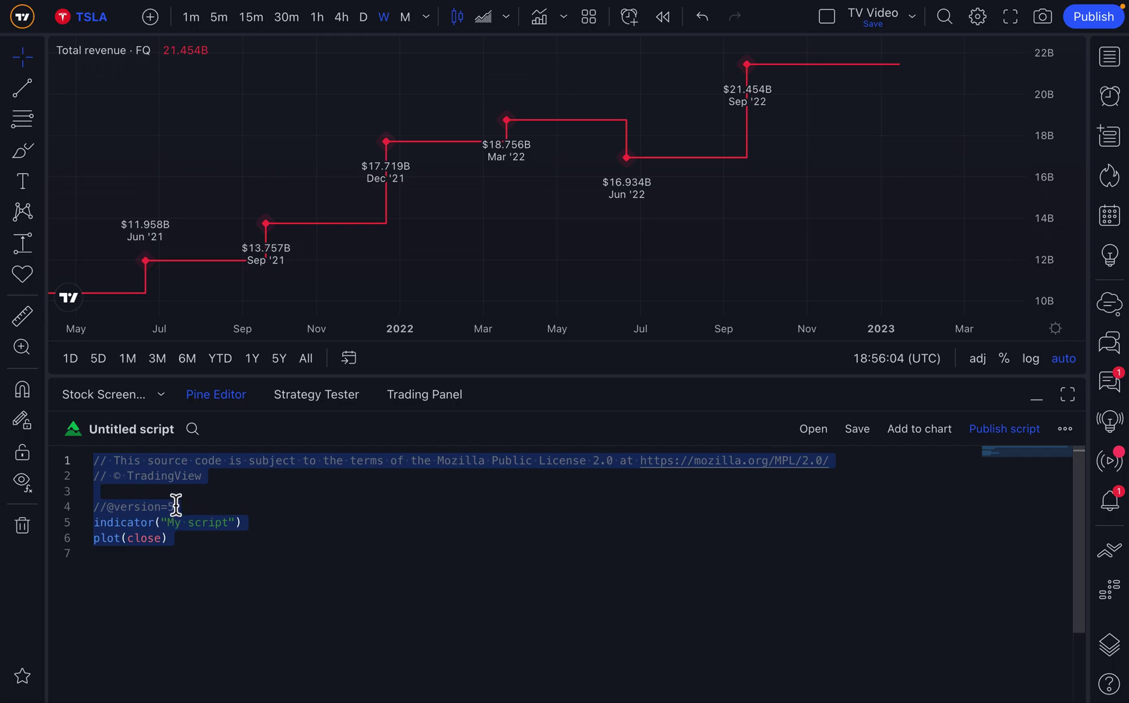
Collapse the script editor and show Community Scripts in the Indicators dialog.
click(229, 396)
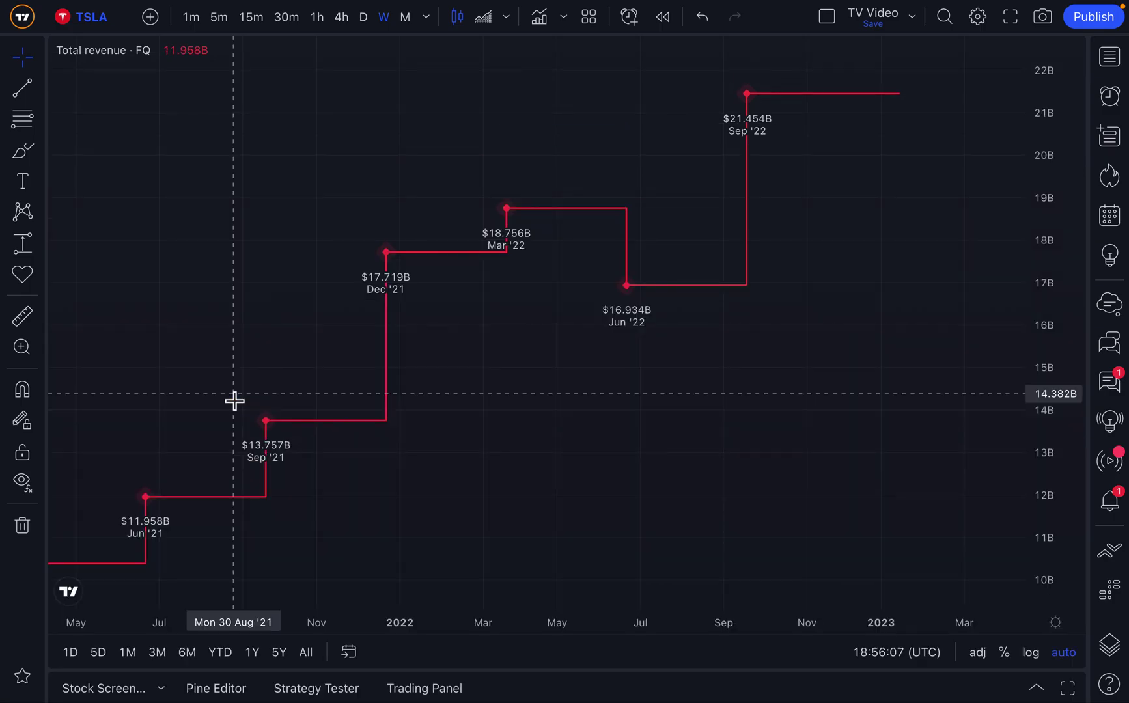
click(540, 20)
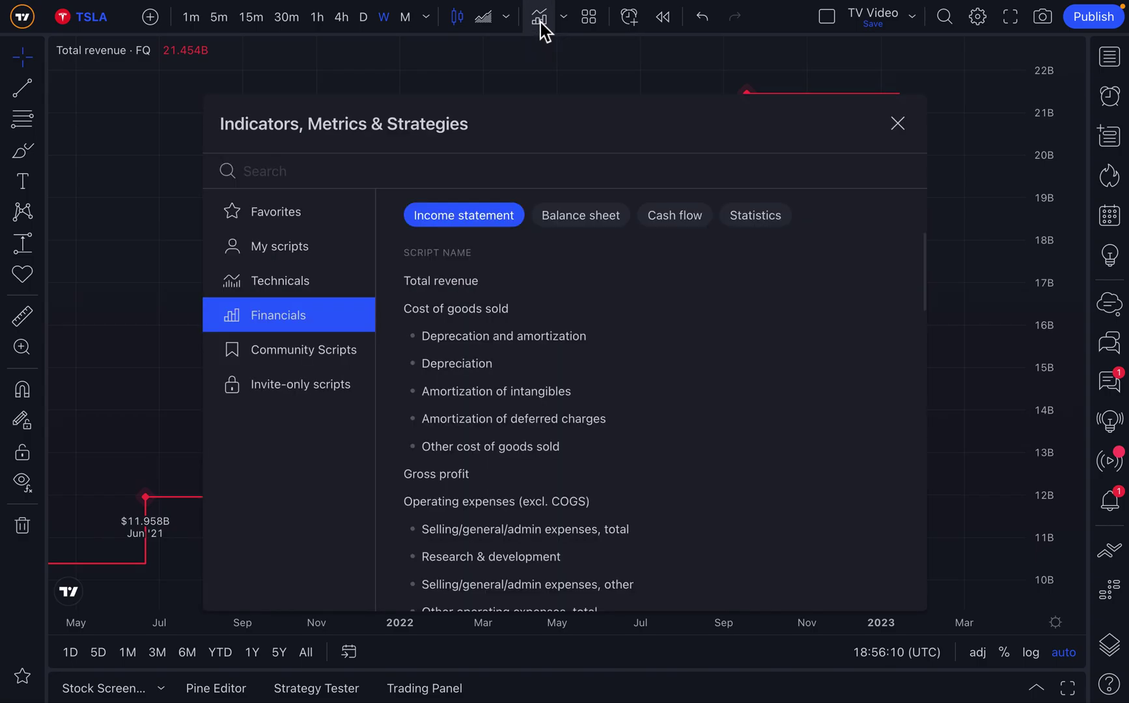
click(299, 349)
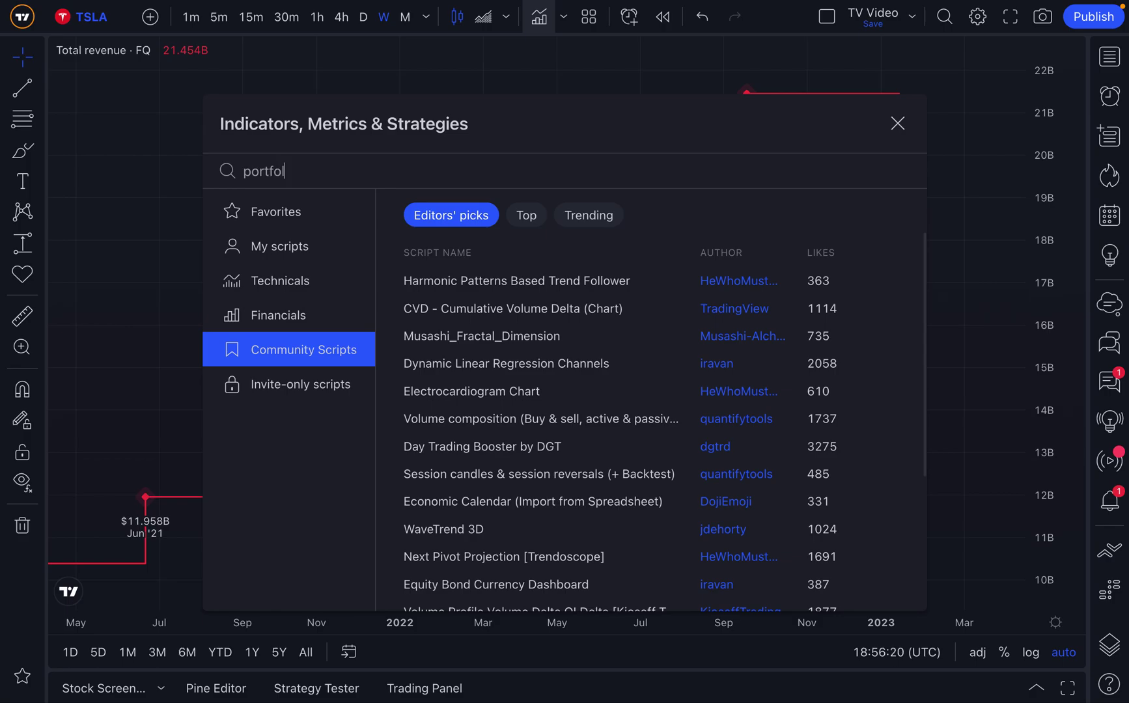
Browse the community scripts matching the 'Growth' search.
text(io)
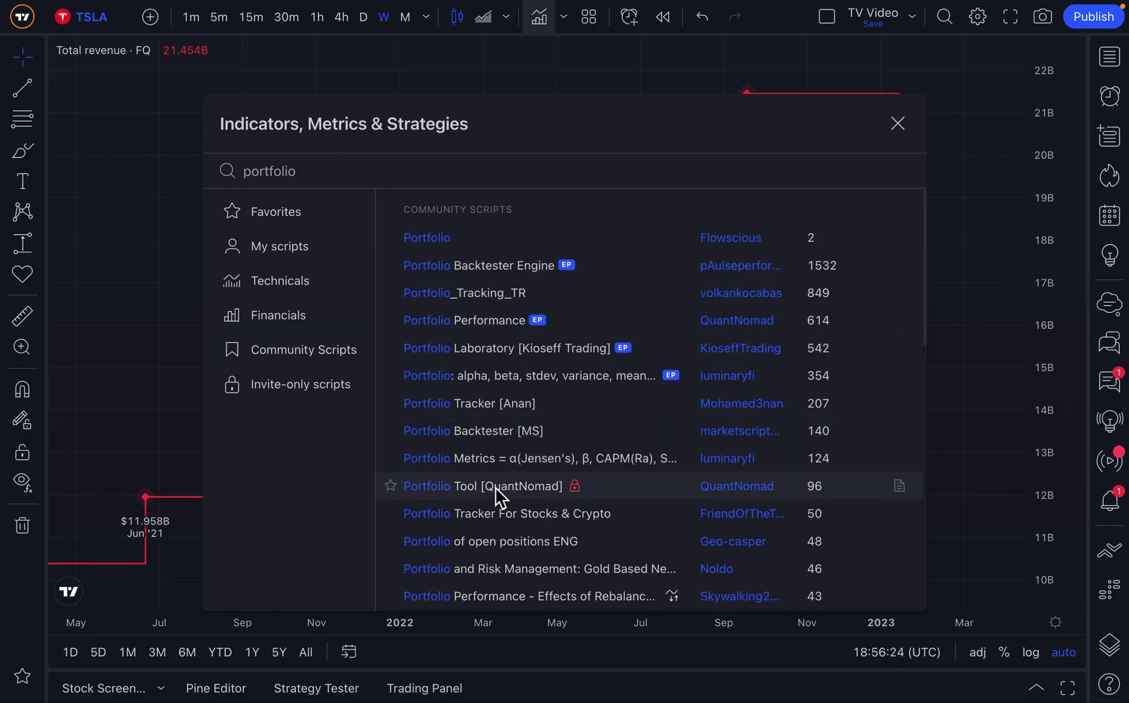
scroll(504, 565, down, 3)
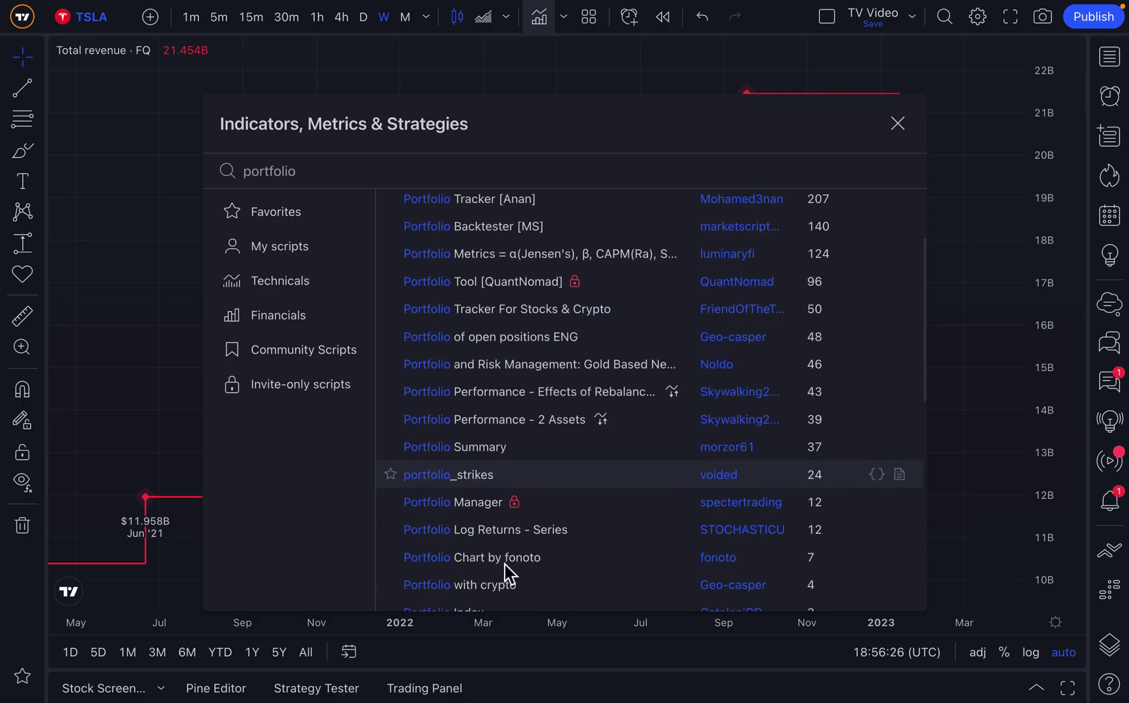
scroll(504, 565, up, 4)
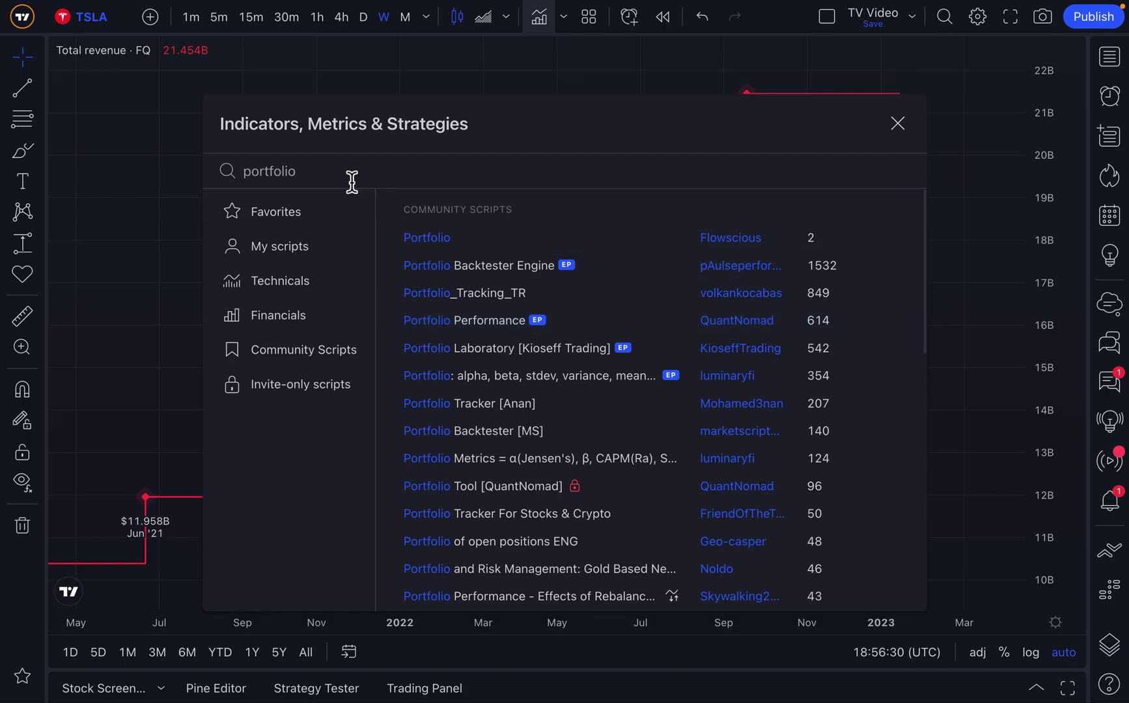
text(th)
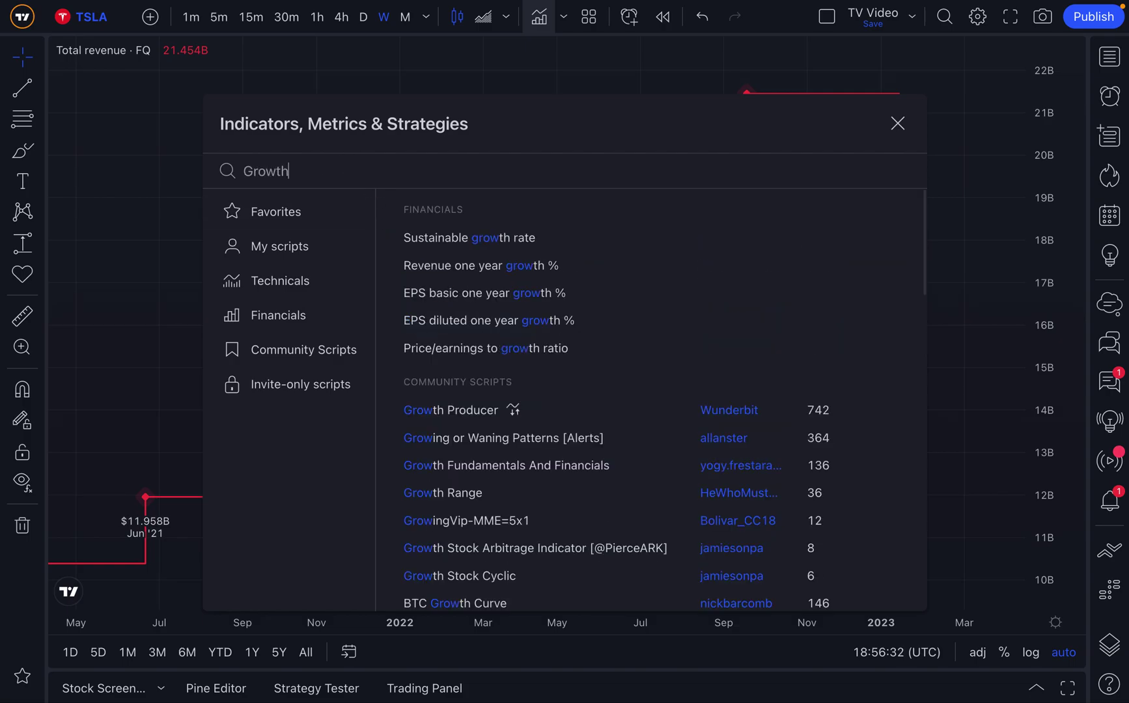
scroll(526, 447, down, 5)
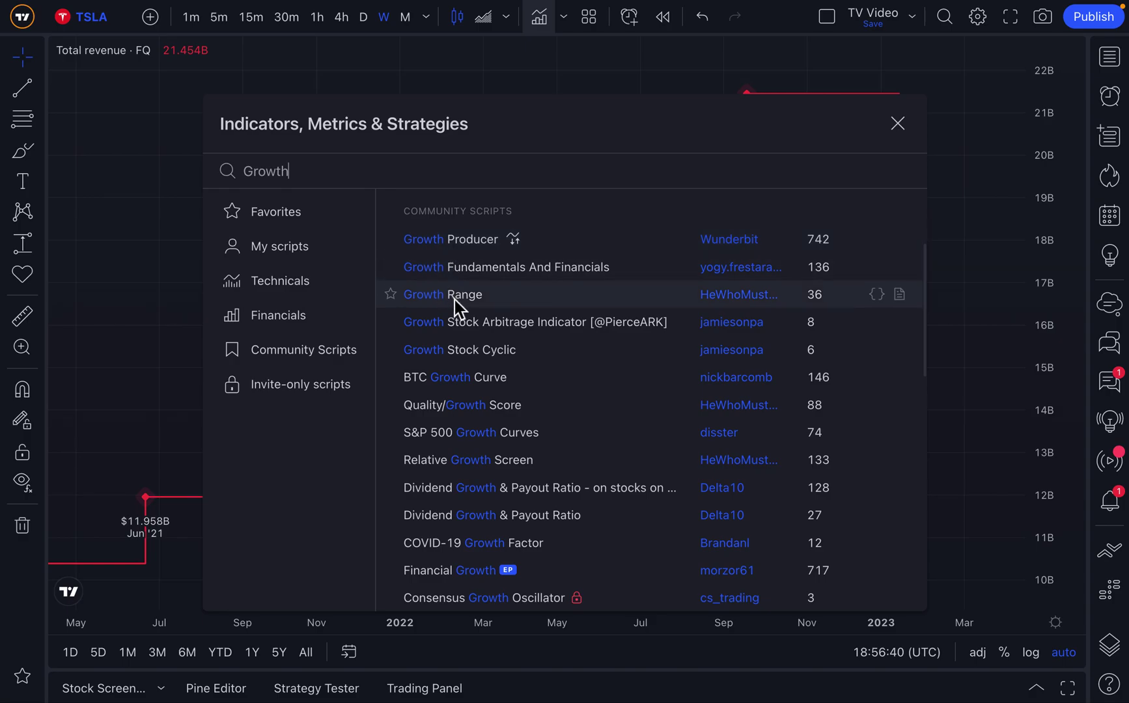
scroll(483, 515, down, 2)
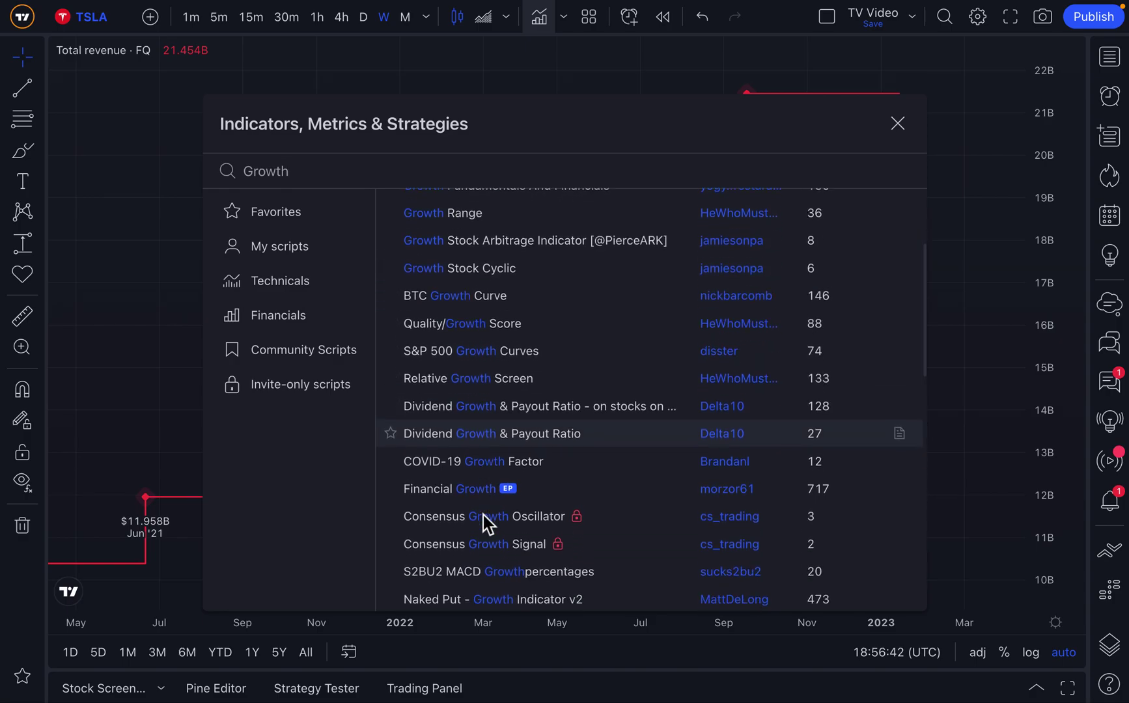
scroll(501, 478, up, 3)
scroll(503, 481, up, 1)
Replace the search with 'portfolio' and highlight Portfolio Performance.
click(326, 172)
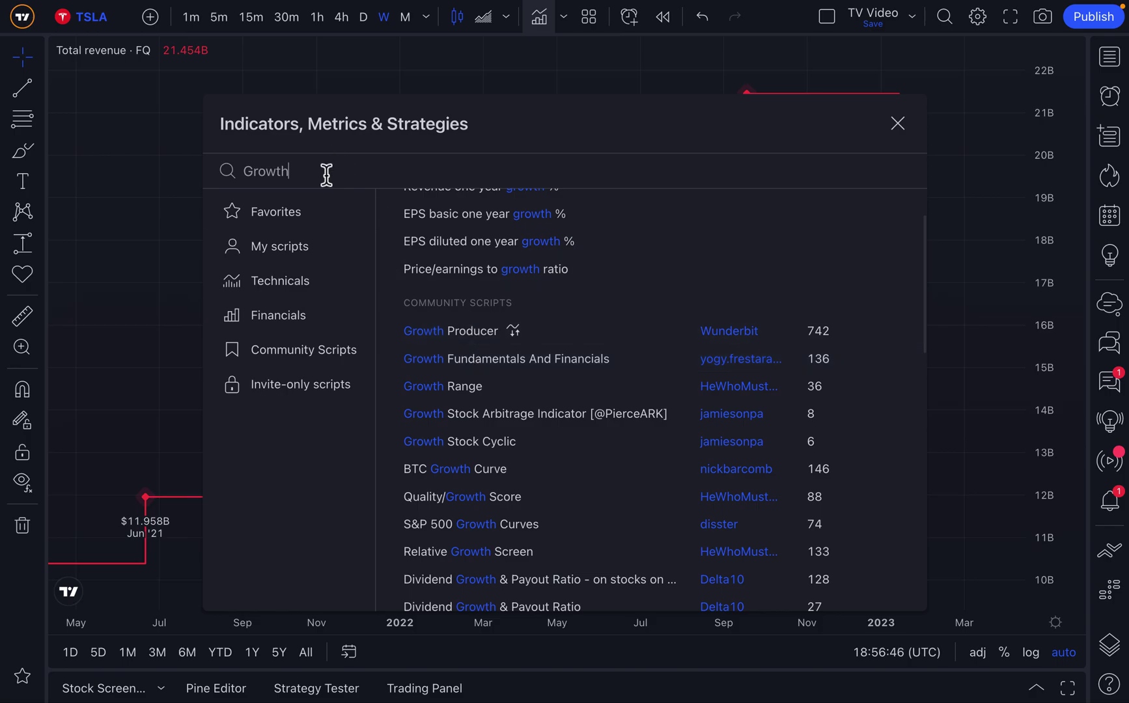
text(portfolio)
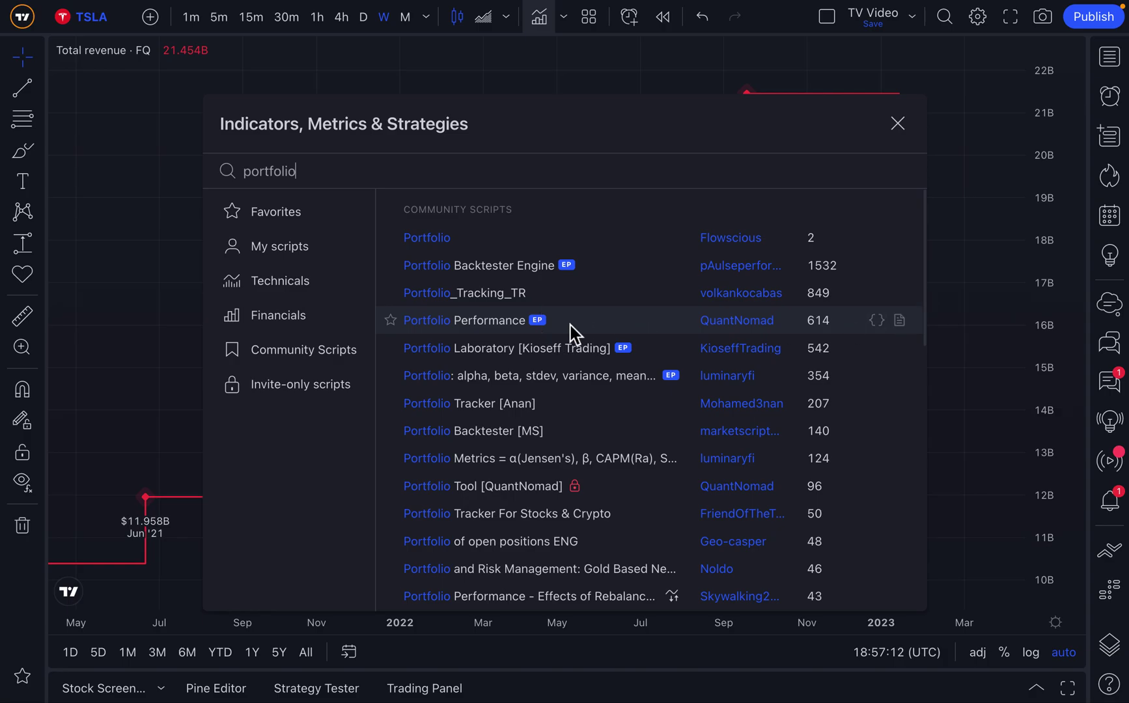
key(ctrl+a)
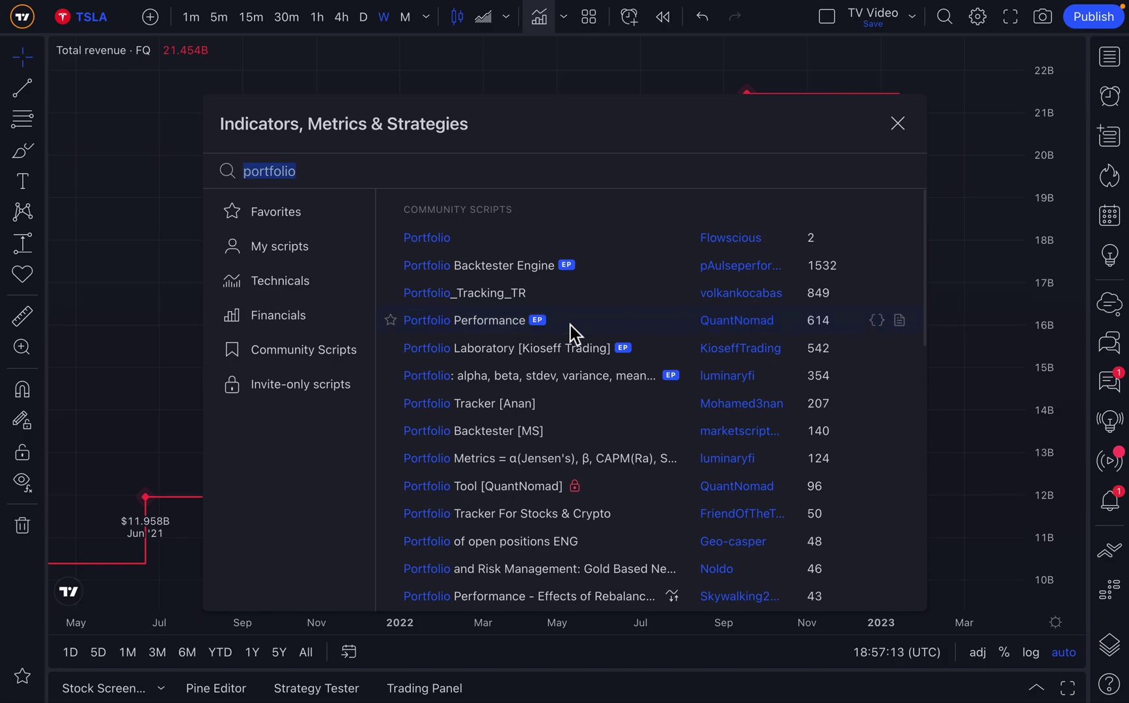
Close the Indicators dialog so Portfolio Performance loads, then pan toward recent weeks.
click(899, 129)
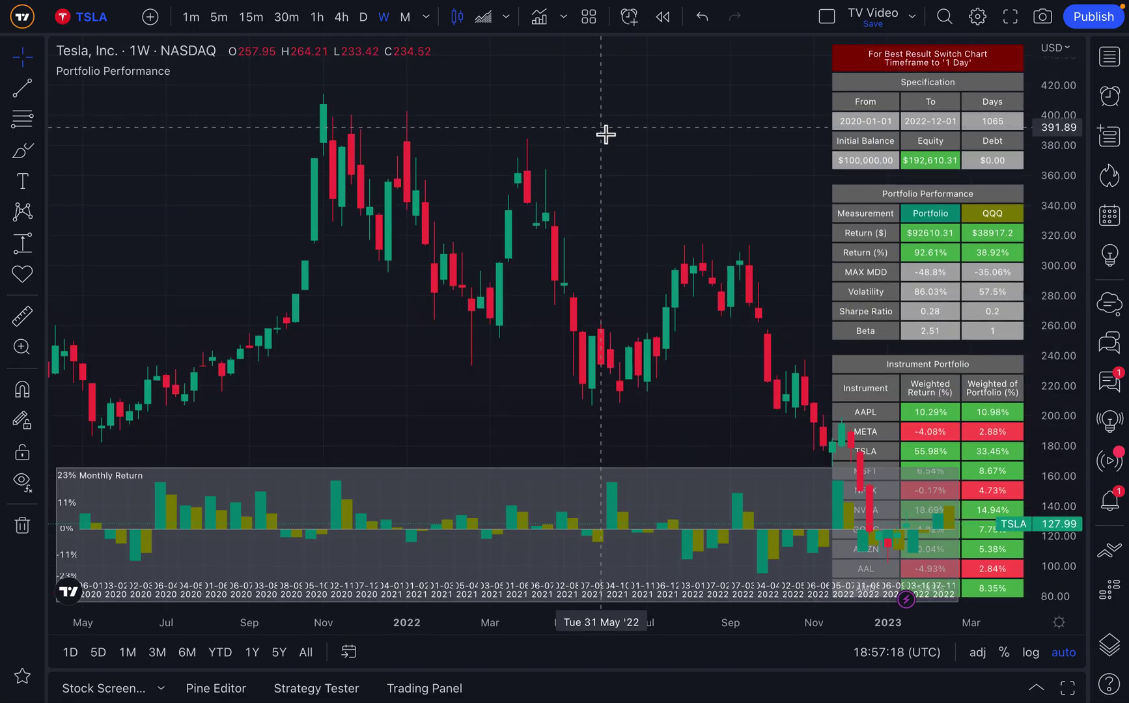
drag(593, 135, 476, 141)
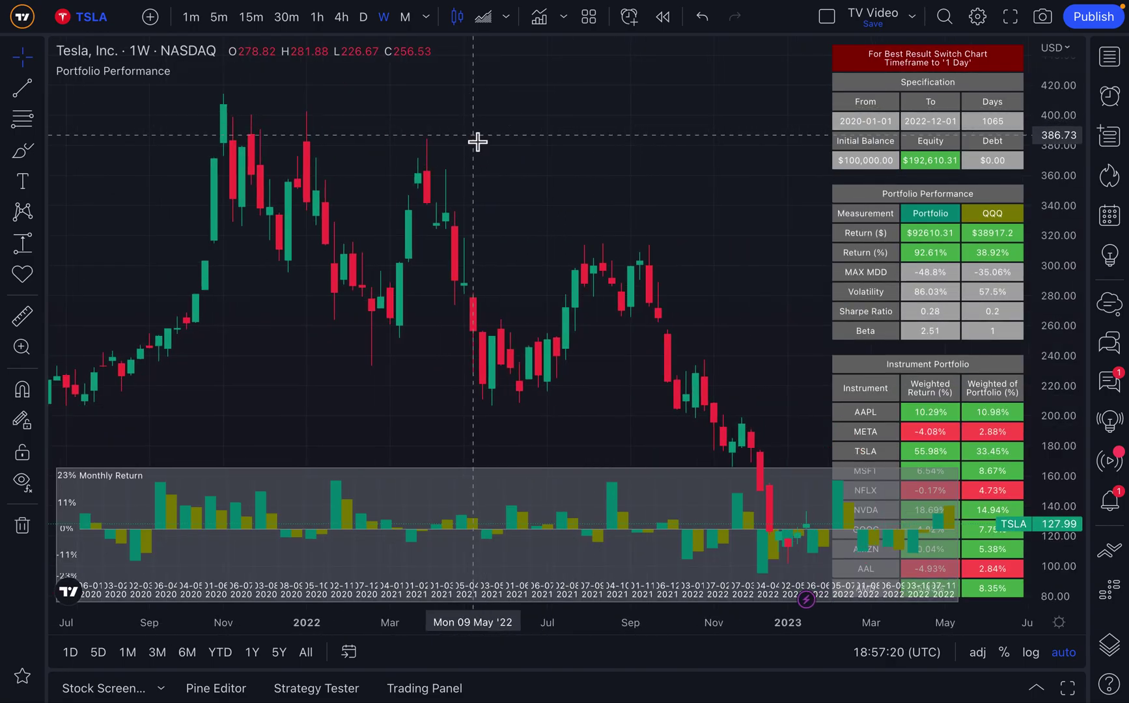
double_click(910, 207)
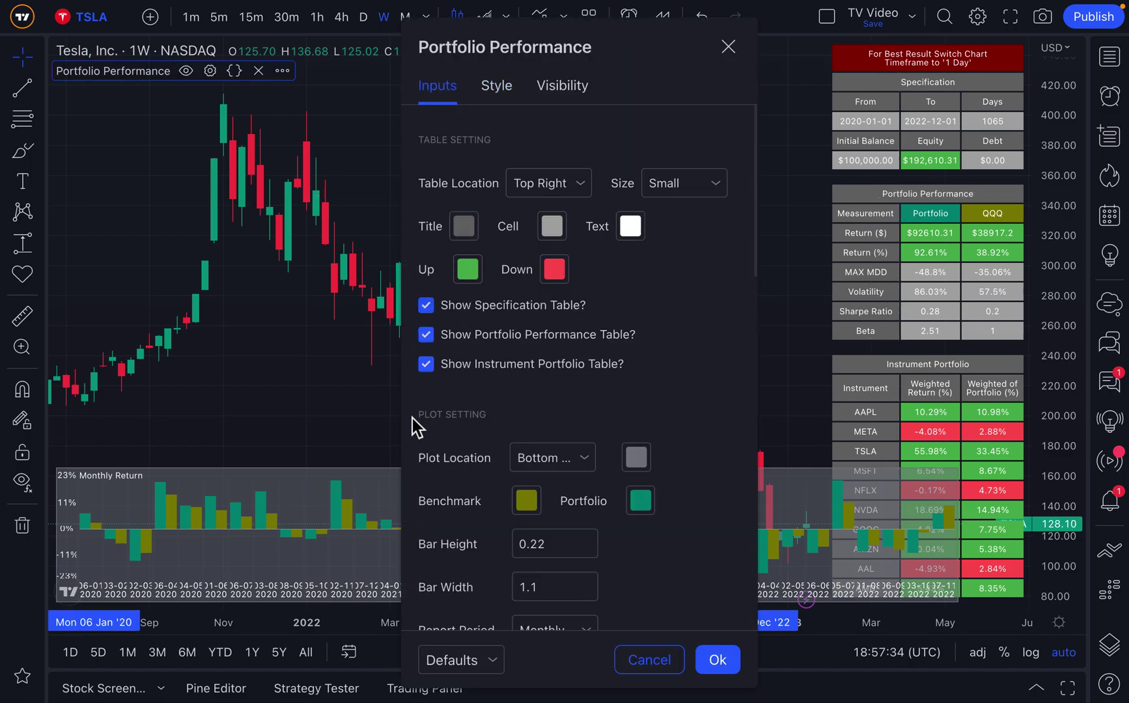
scroll(551, 504, down, 5)
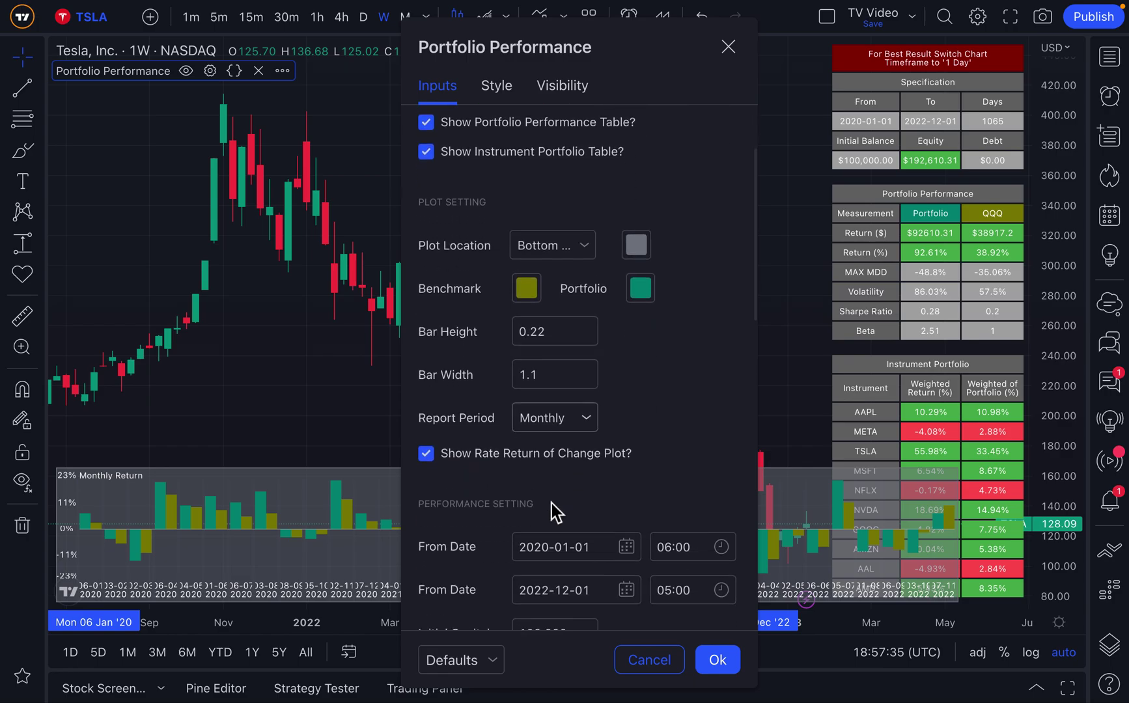
scroll(551, 504, down, 5)
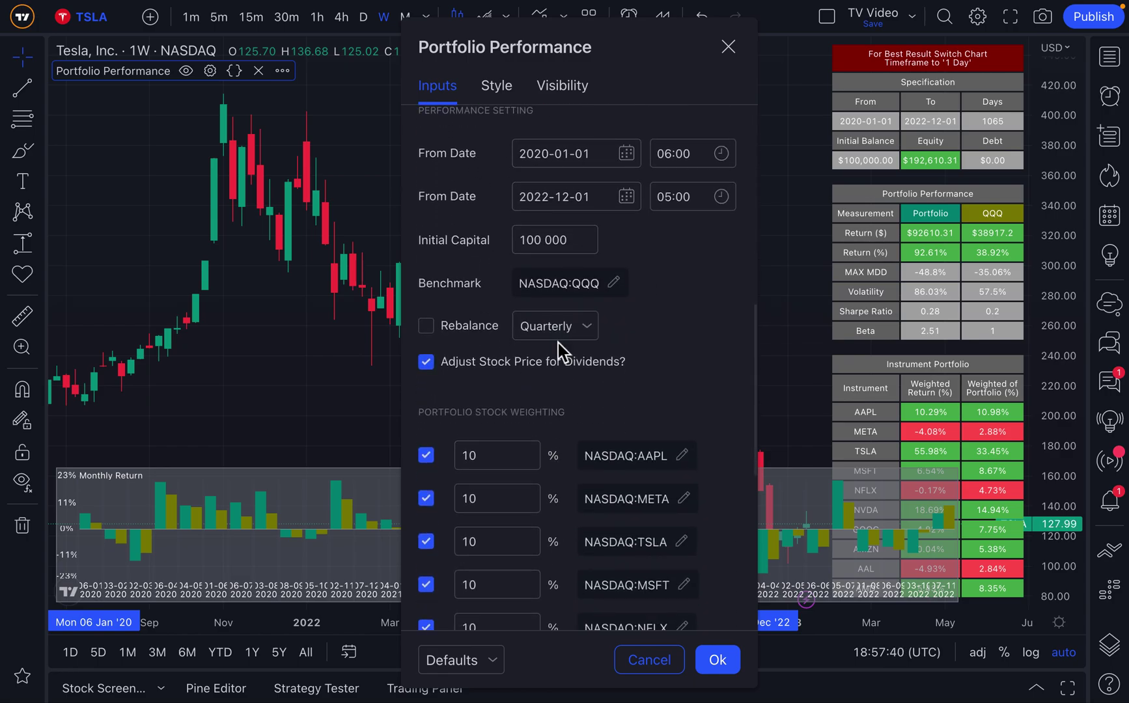
scroll(558, 343, down, 4)
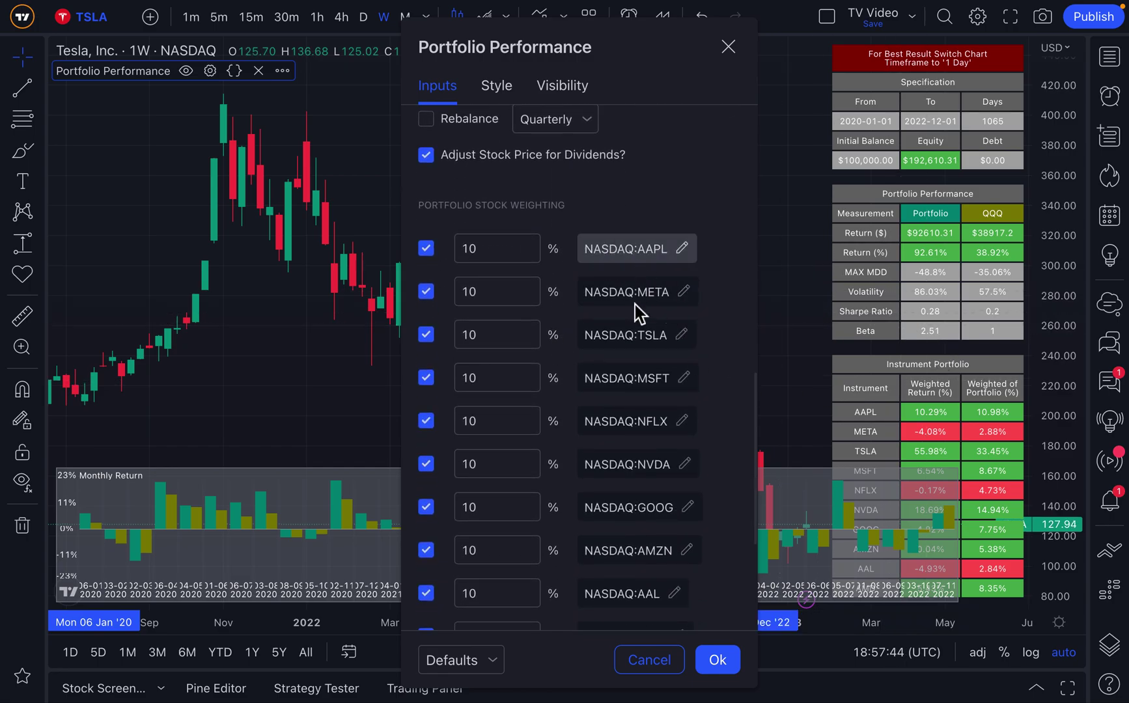
scroll(622, 336, down, 5)
scroll(586, 351, up, 8)
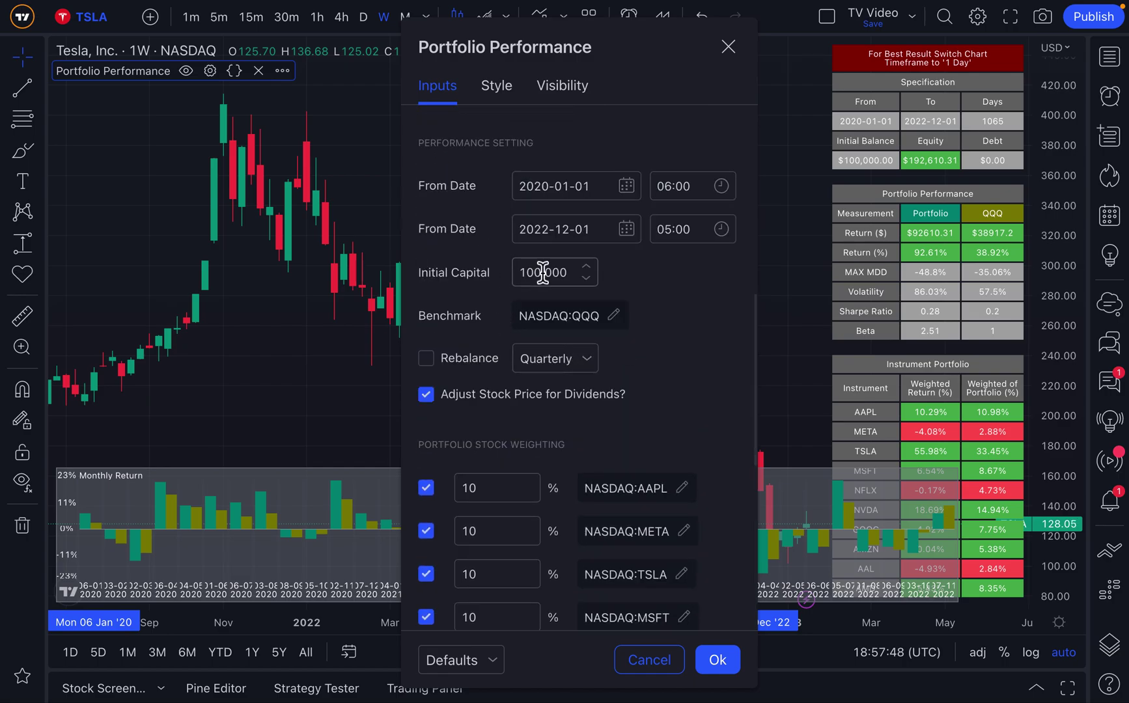
scroll(511, 290, up, 4)
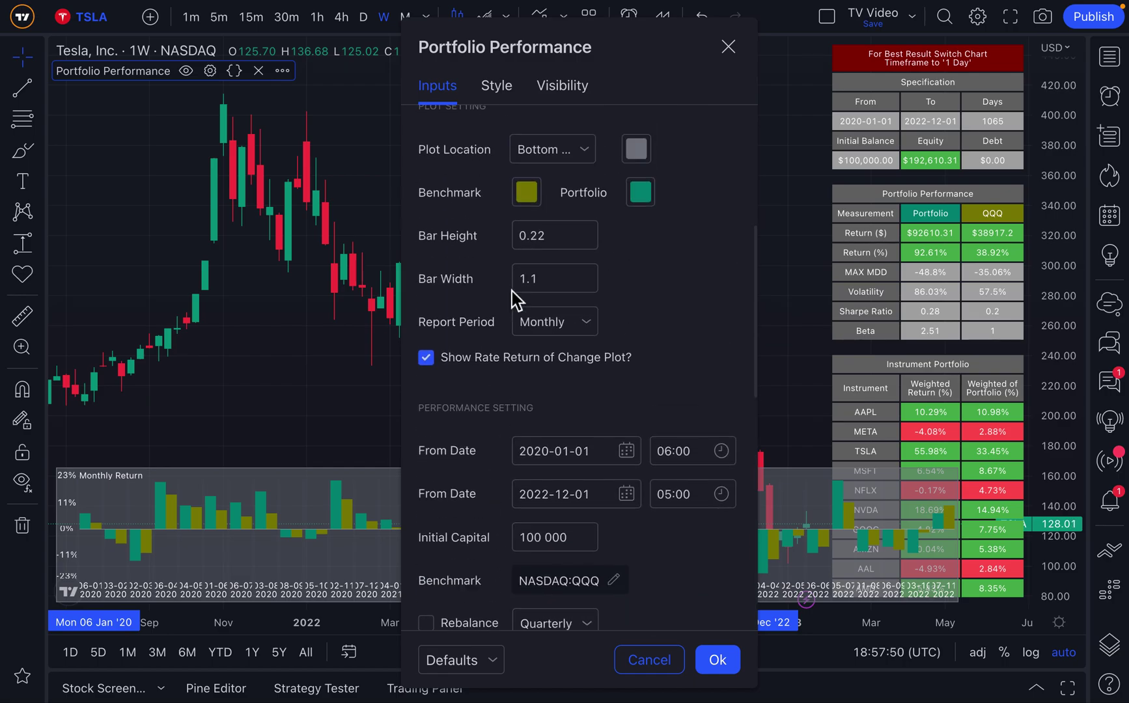
scroll(512, 291, up, 5)
click(728, 47)
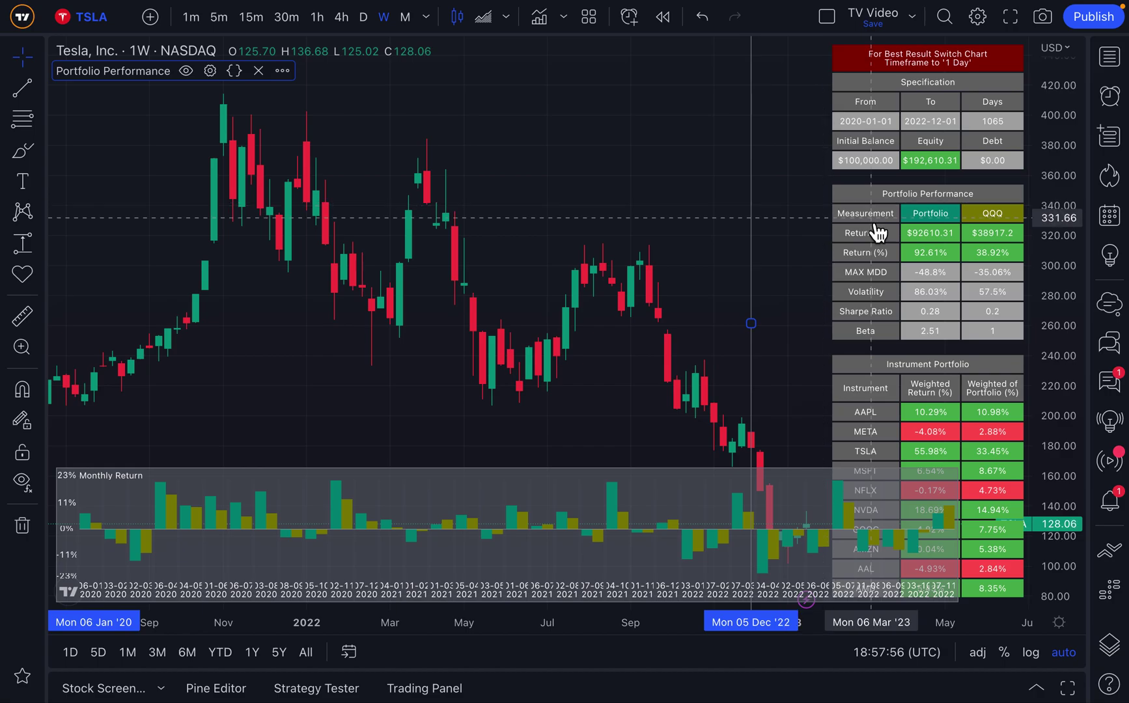
Browse the Community Scripts' Top and Trending lists in the indicator library.
click(541, 20)
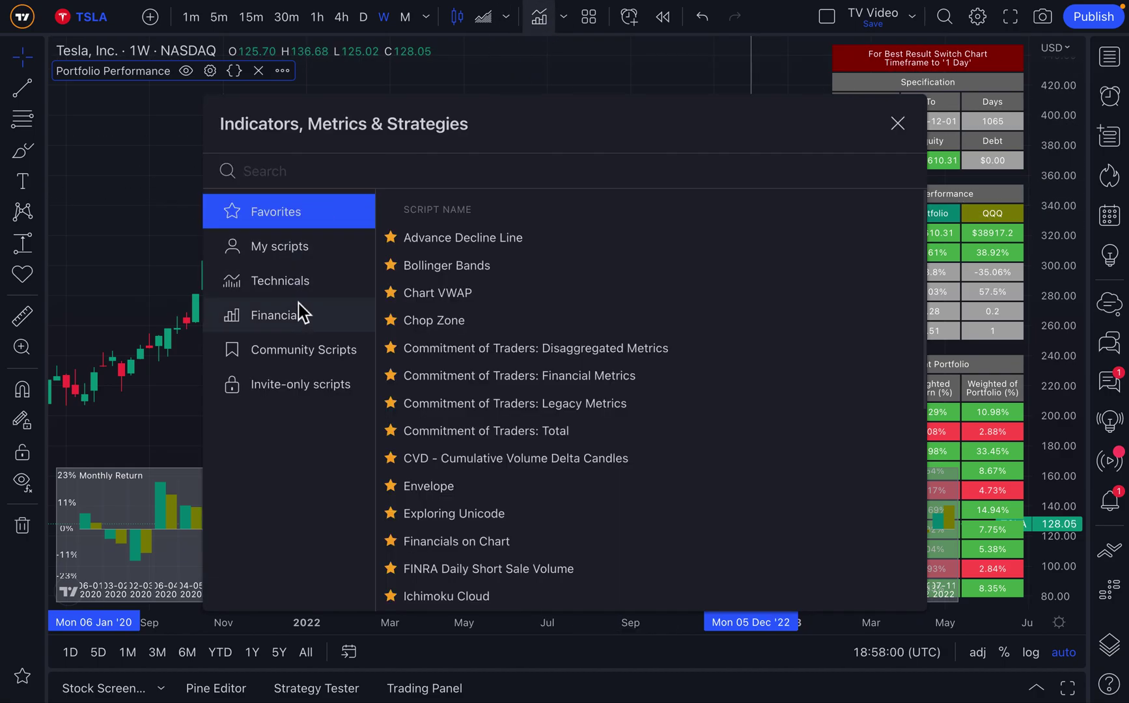
click(319, 349)
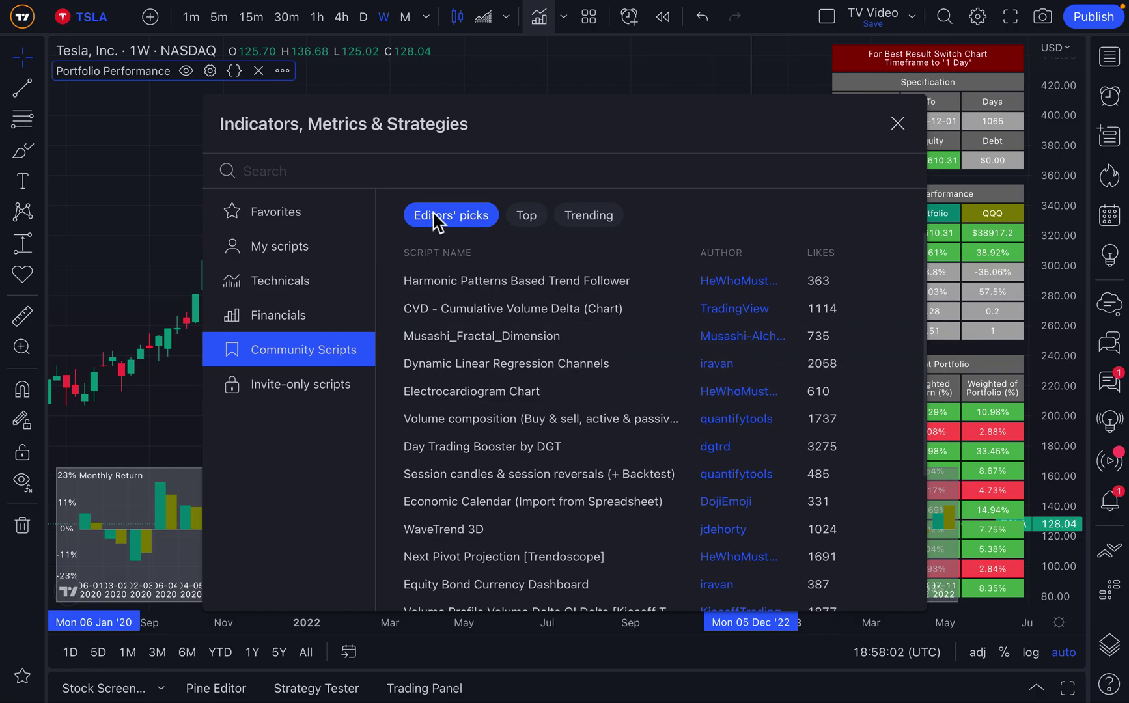
click(524, 218)
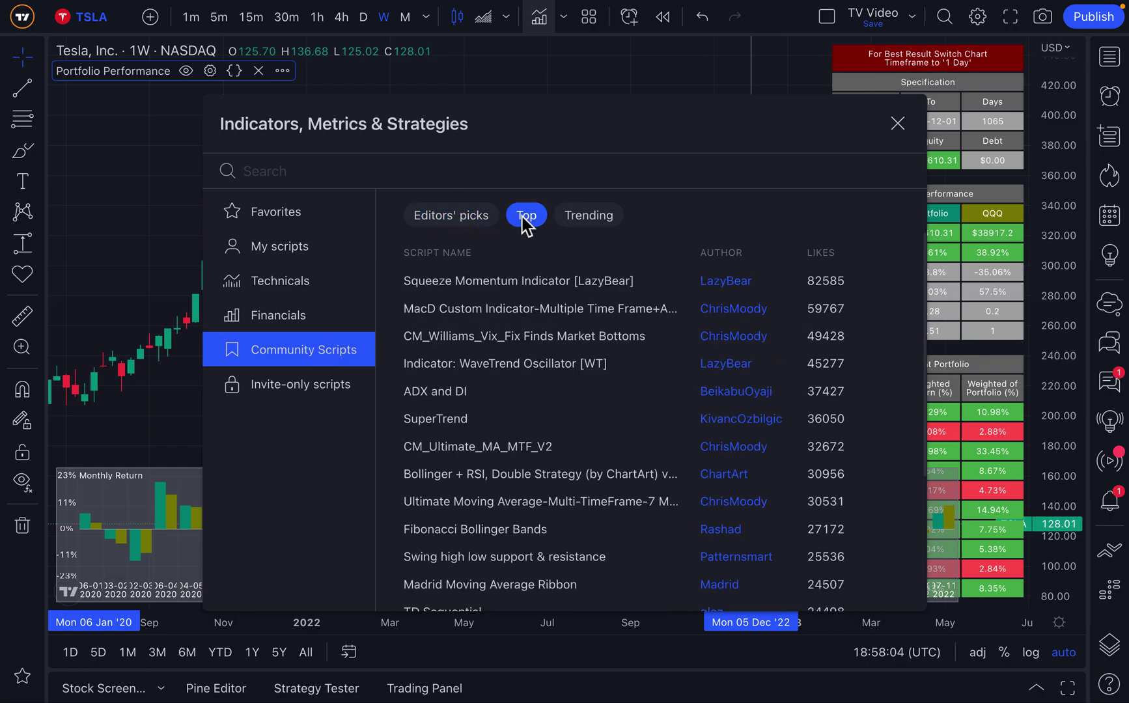
scroll(563, 364, down, 4)
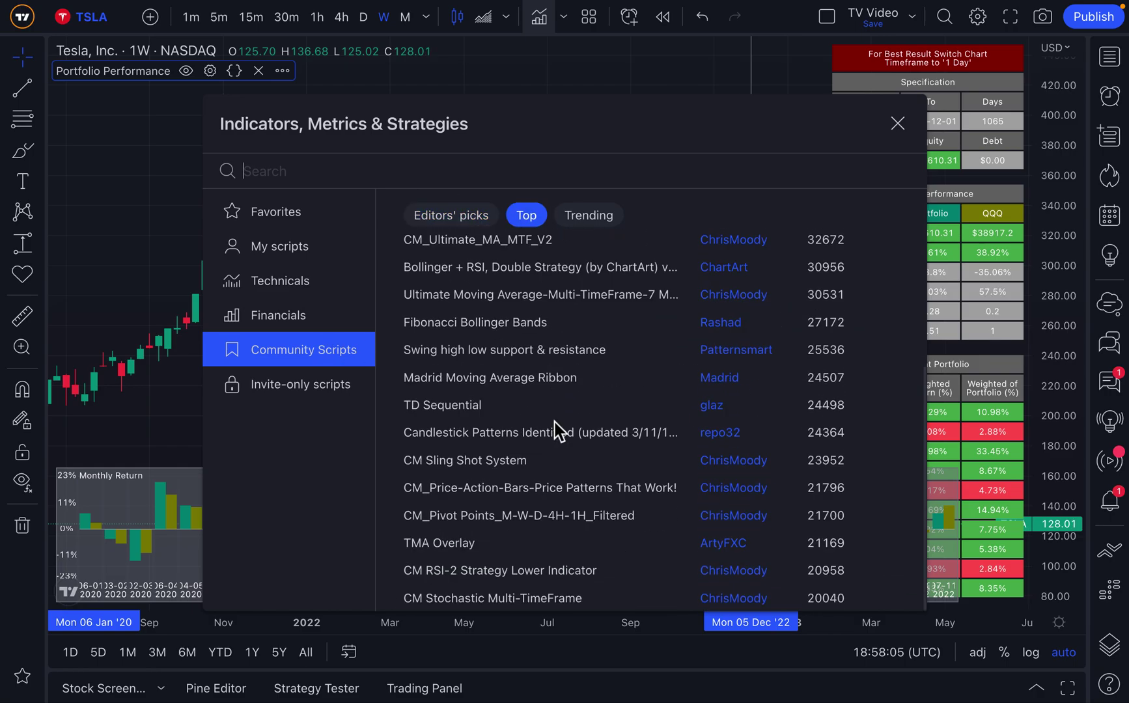
click(588, 214)
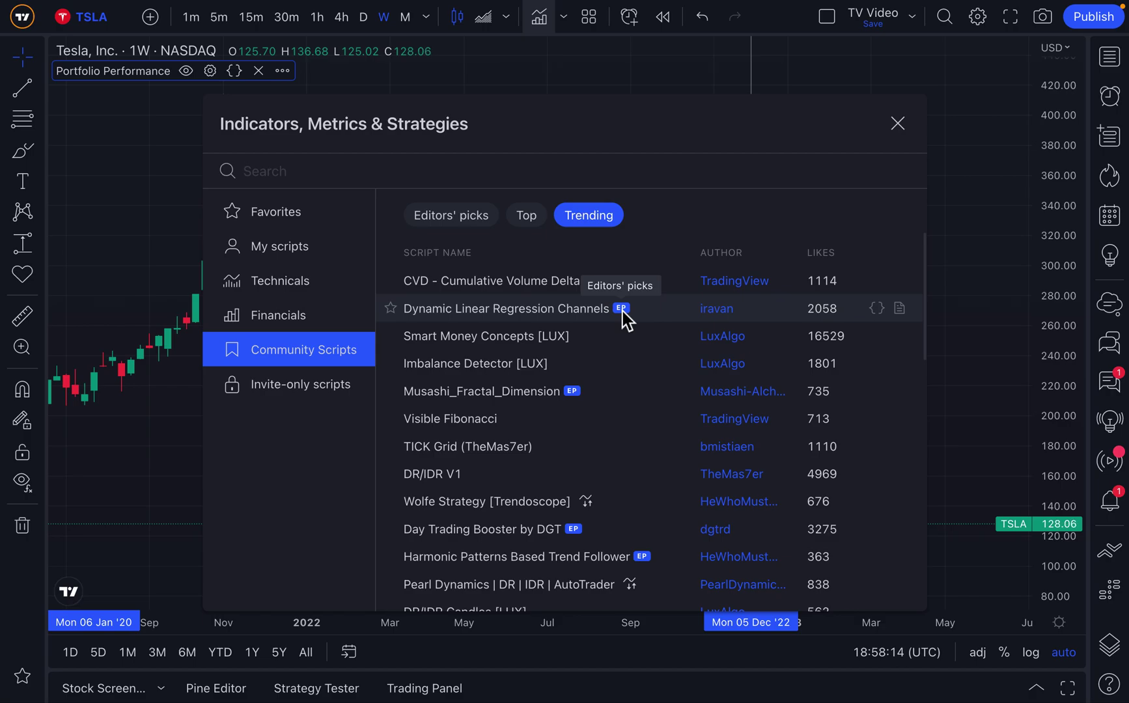
Close the indicator library and zoom the TSLA weekly chart out to show 2019 onward.
click(904, 128)
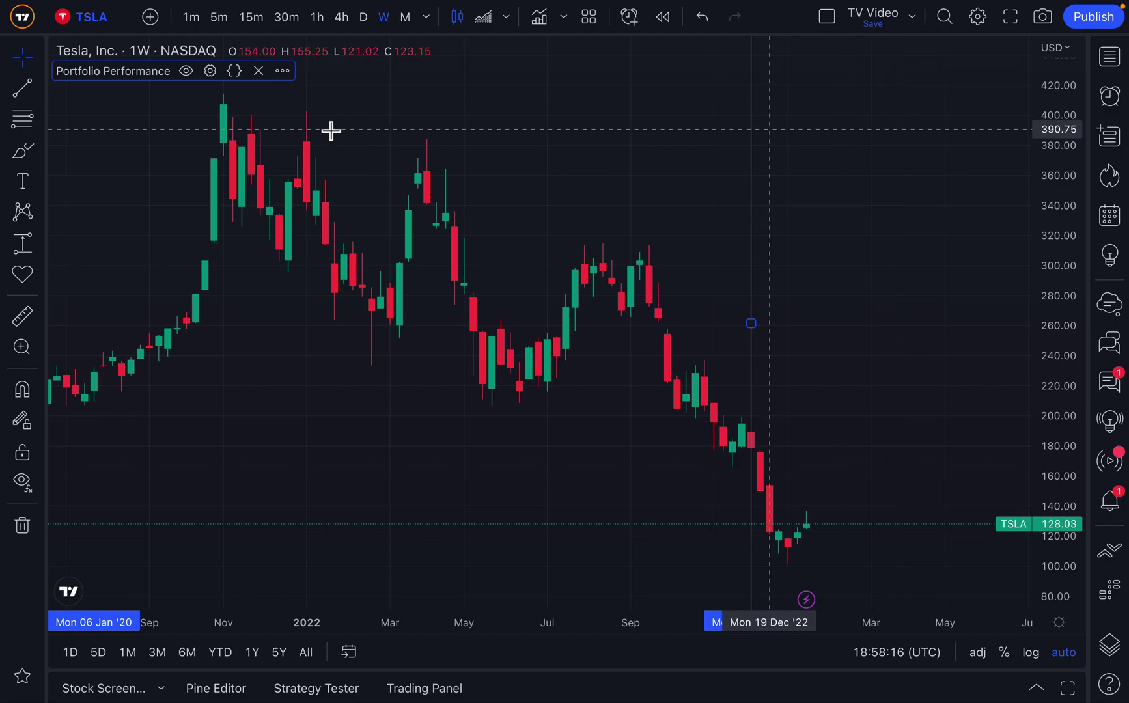
scroll(582, 338, down, 6)
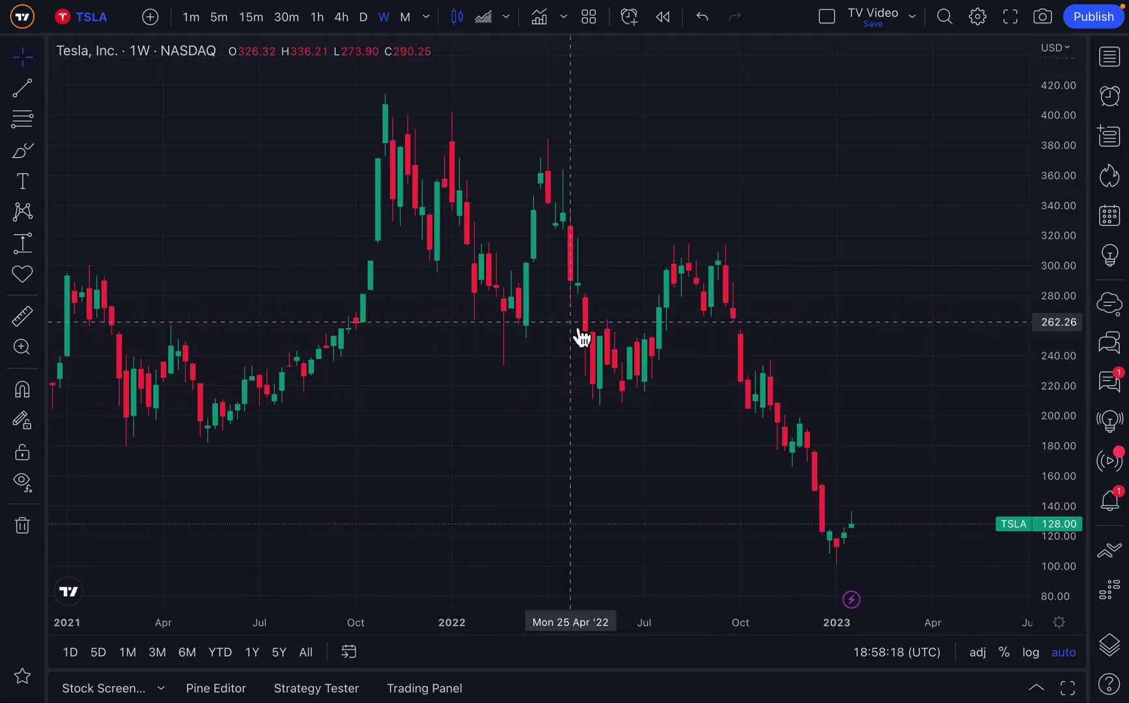
scroll(582, 337, down, 1)
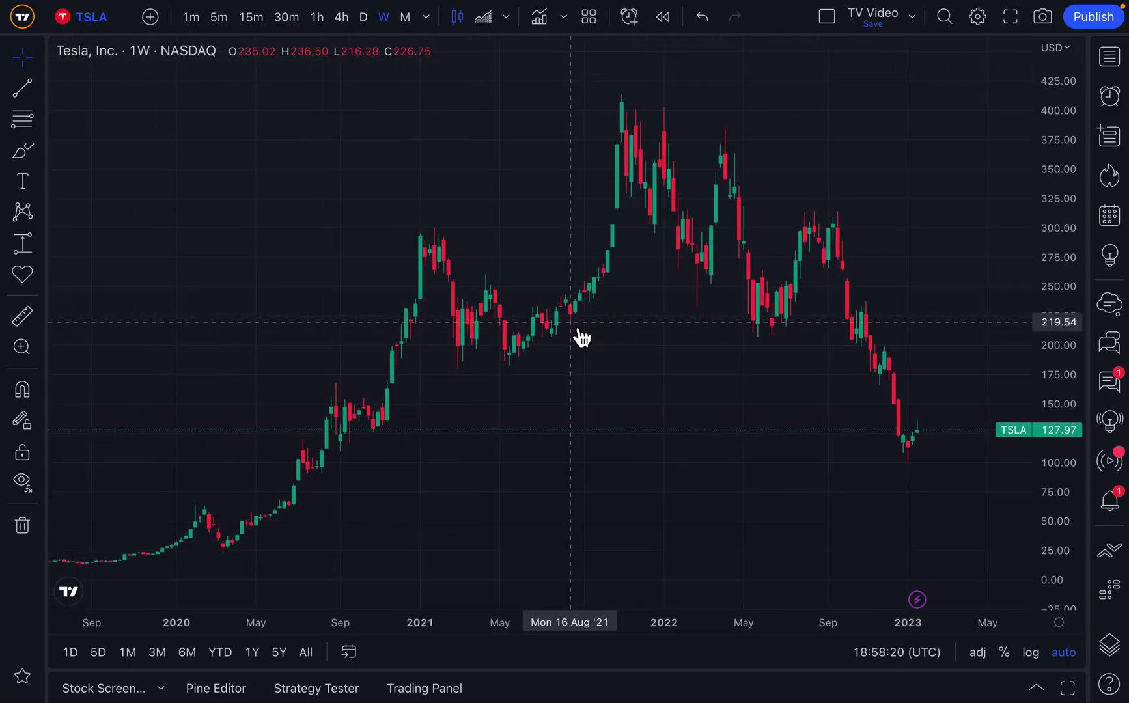
click(827, 18)
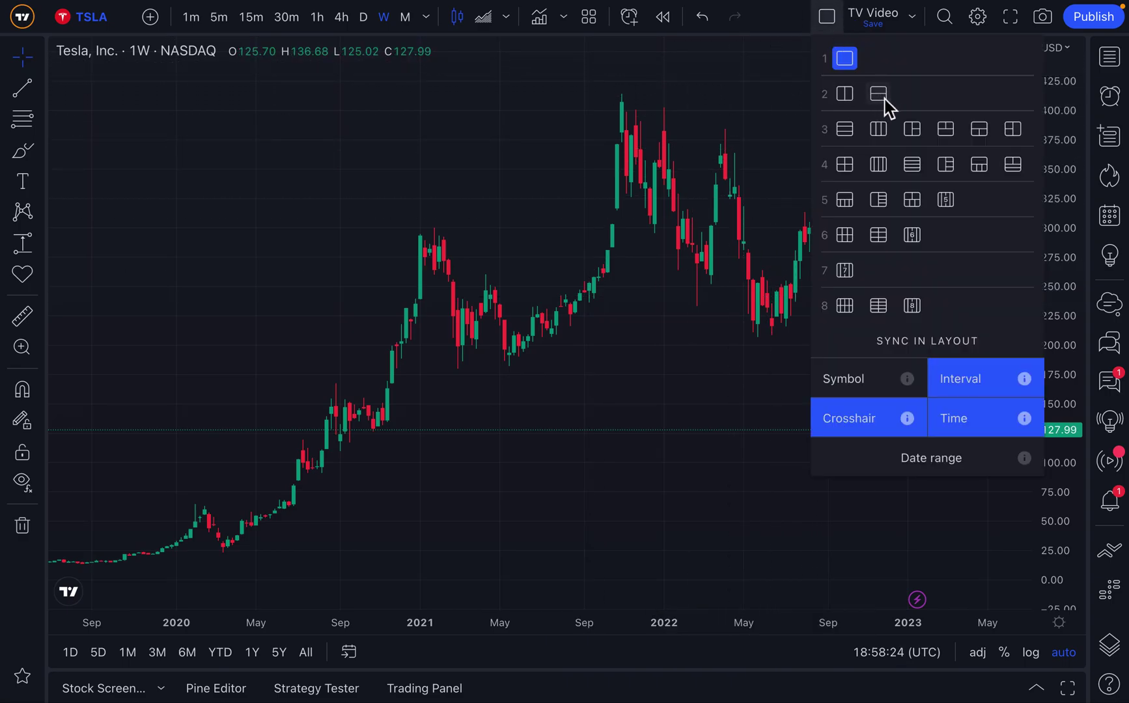
click(755, 118)
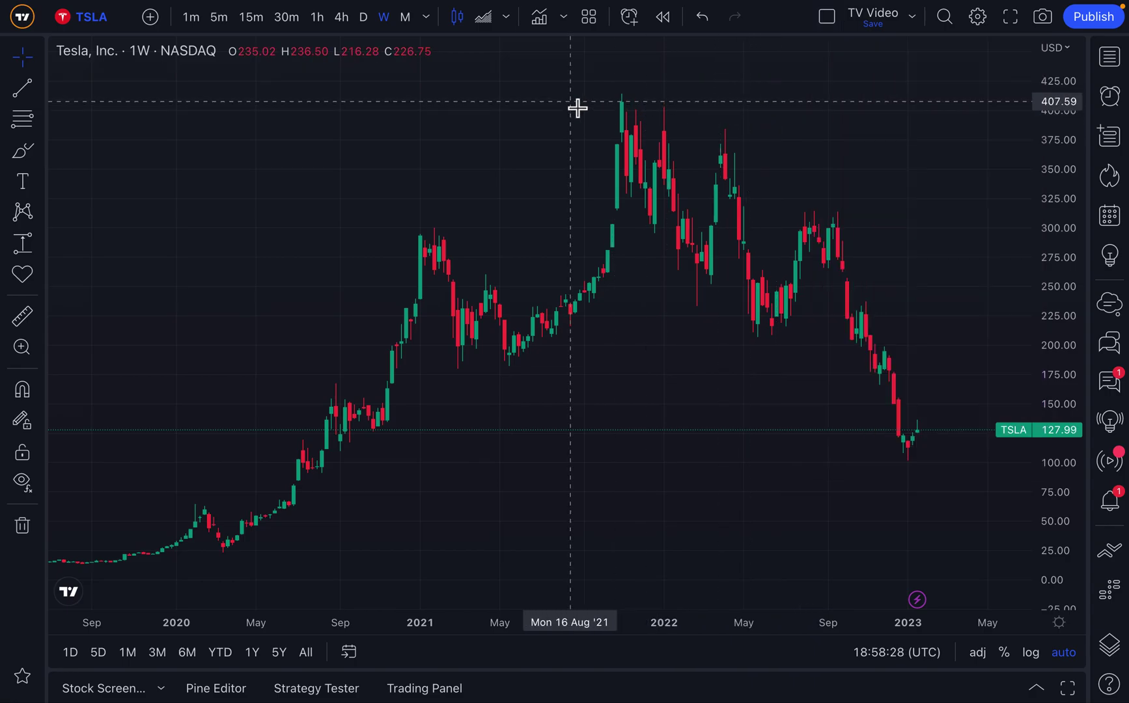
Add quarterly Total revenue from Financials and maximize its pane over the chart.
click(544, 24)
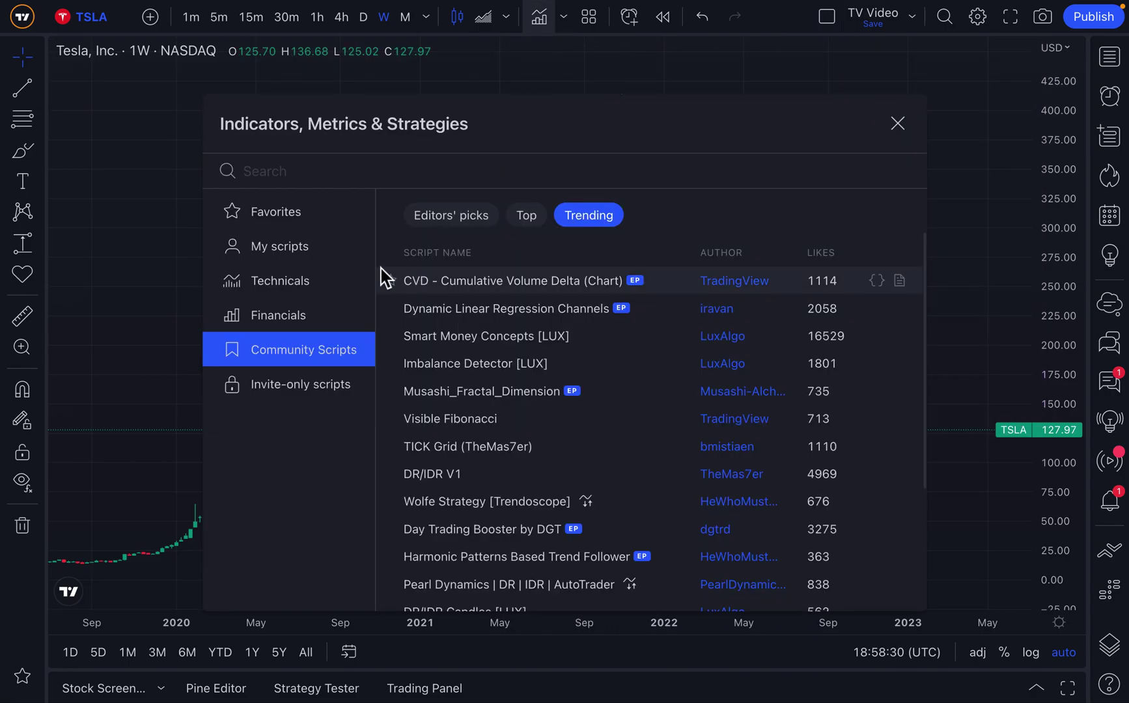
click(312, 315)
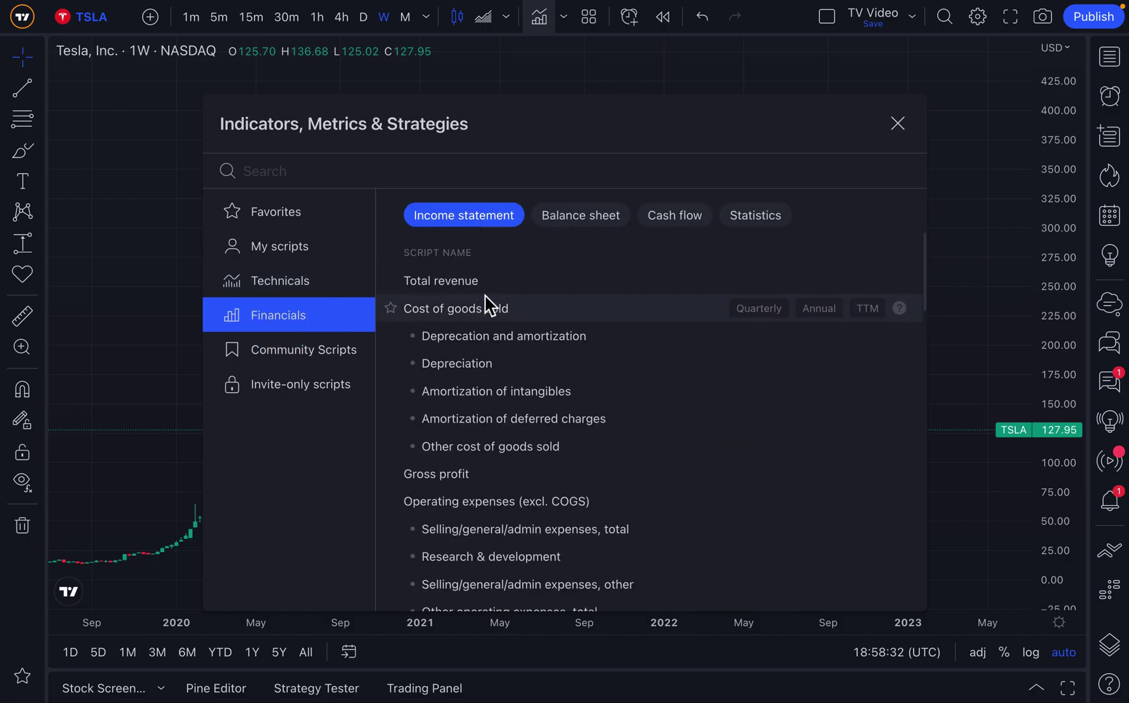
mouse_move(780, 285)
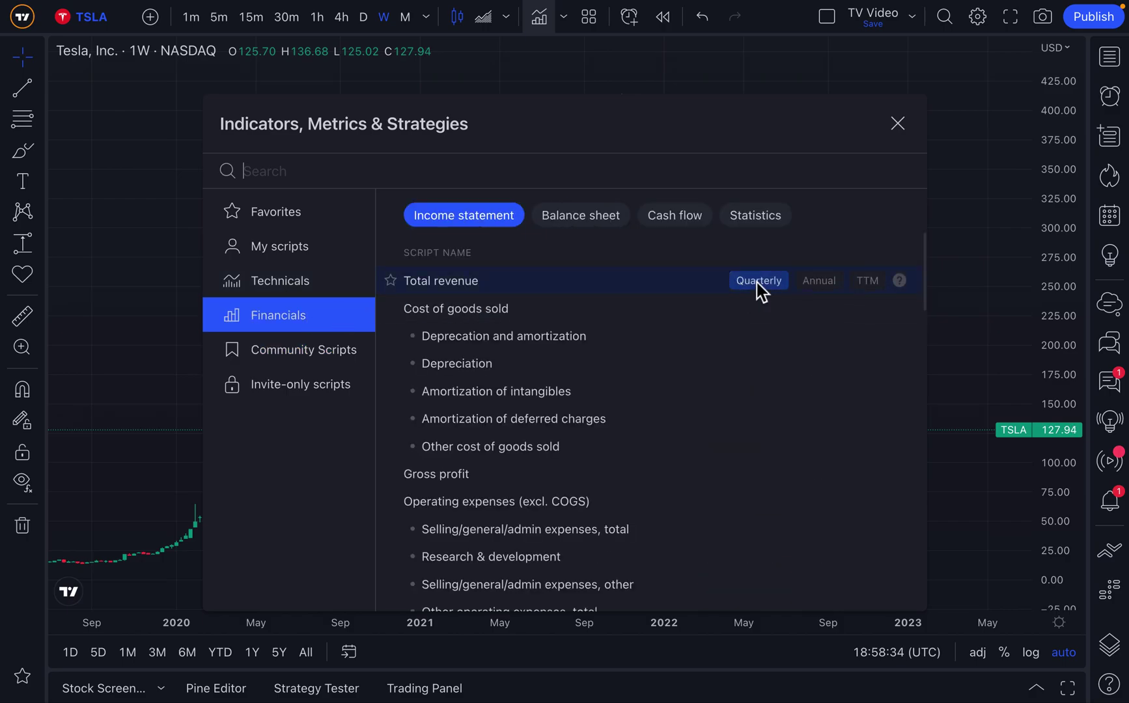
click(893, 130)
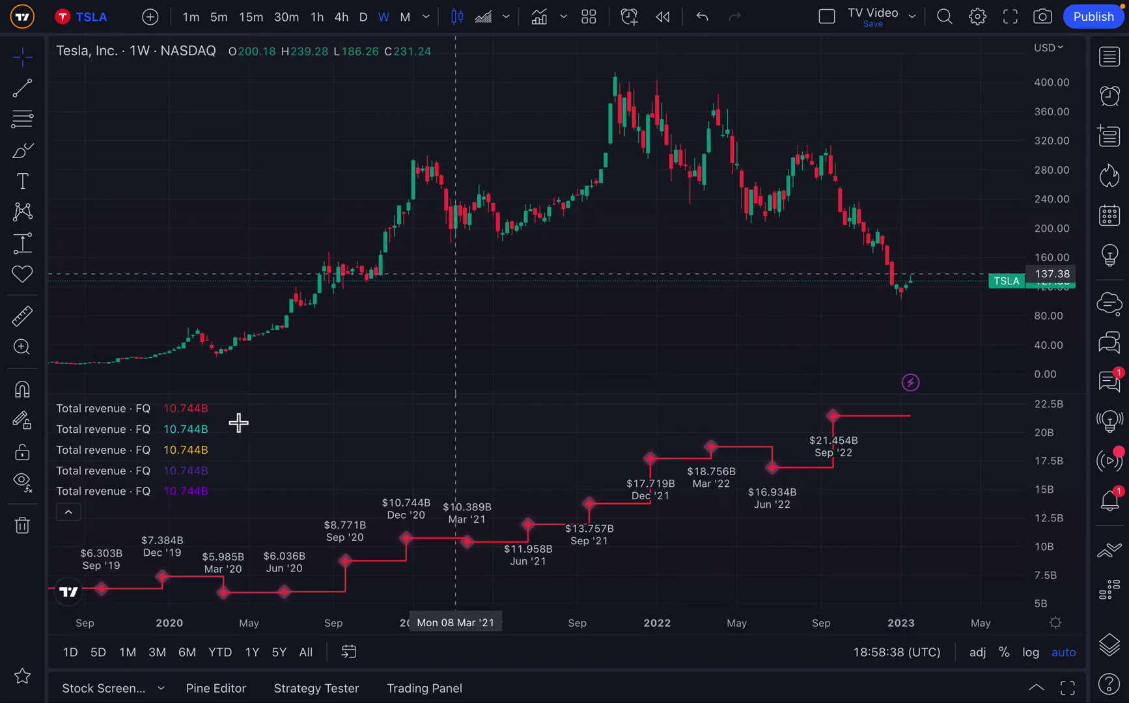
double_click(325, 443)
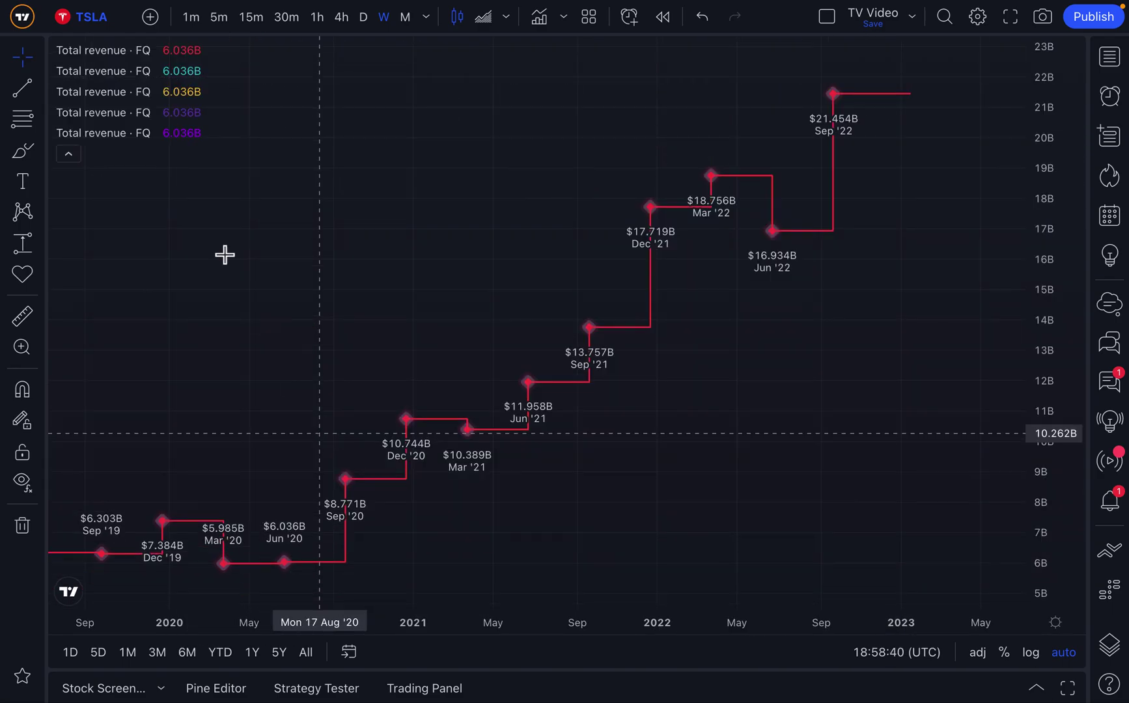
Point the second and third Total revenue studies at AAPL and GOOGL.
click(190, 70)
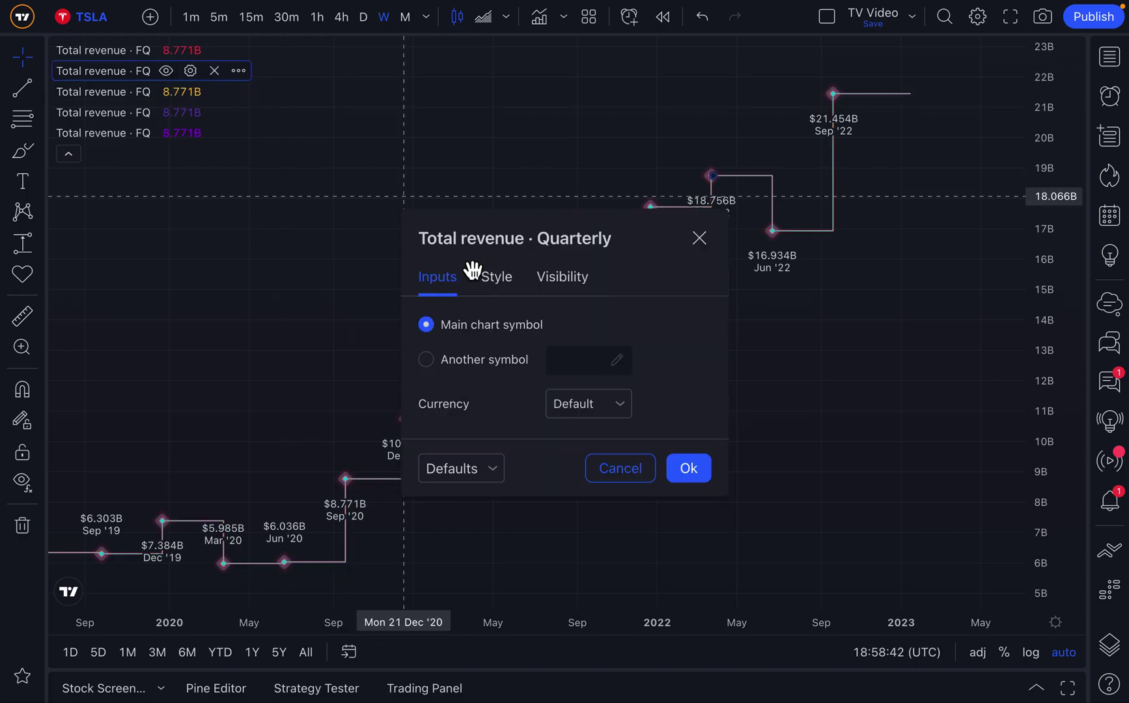
click(507, 362)
click(589, 362)
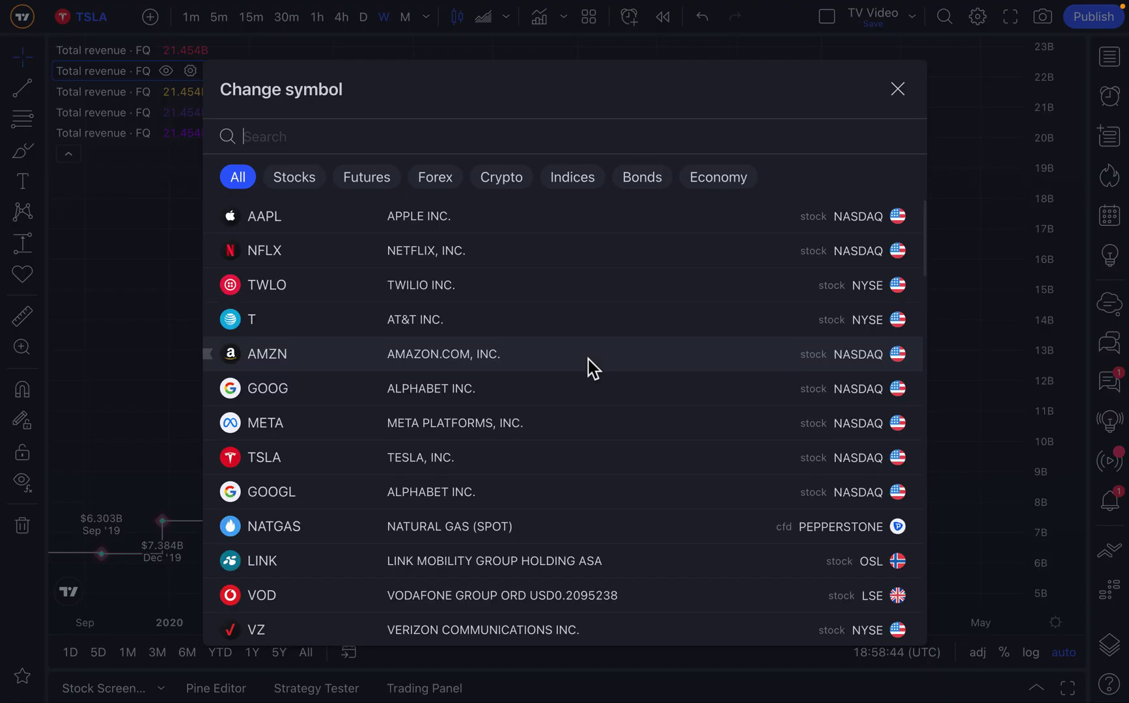
text(AAPL)
click(623, 219)
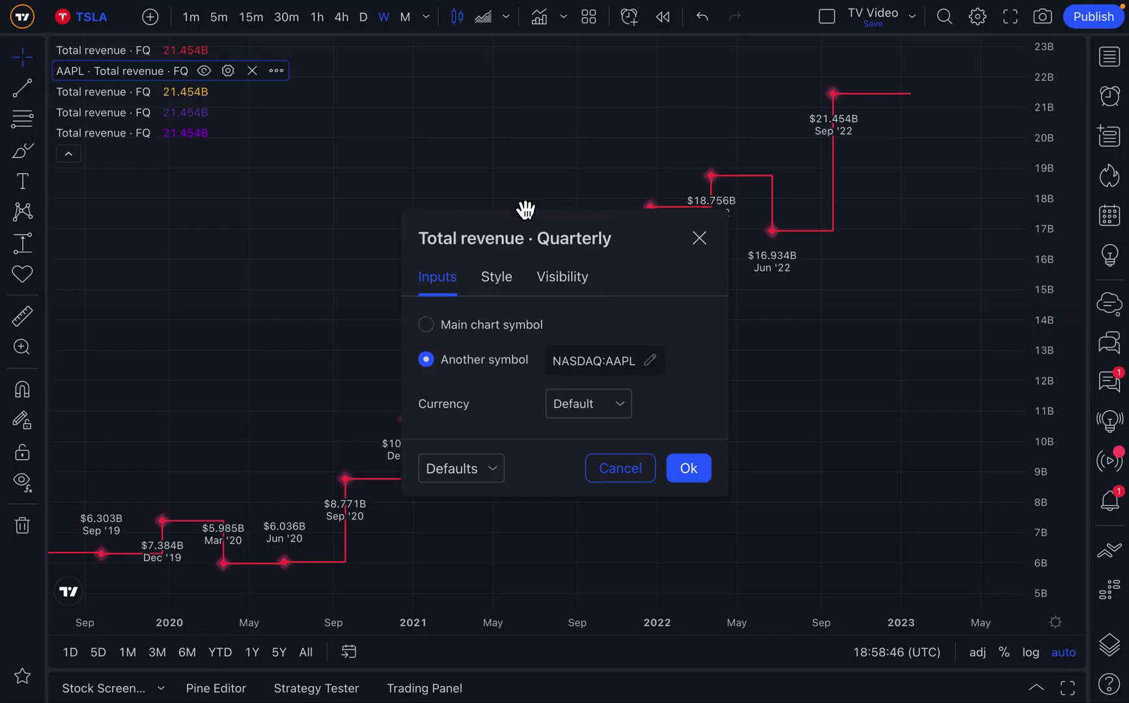
click(189, 92)
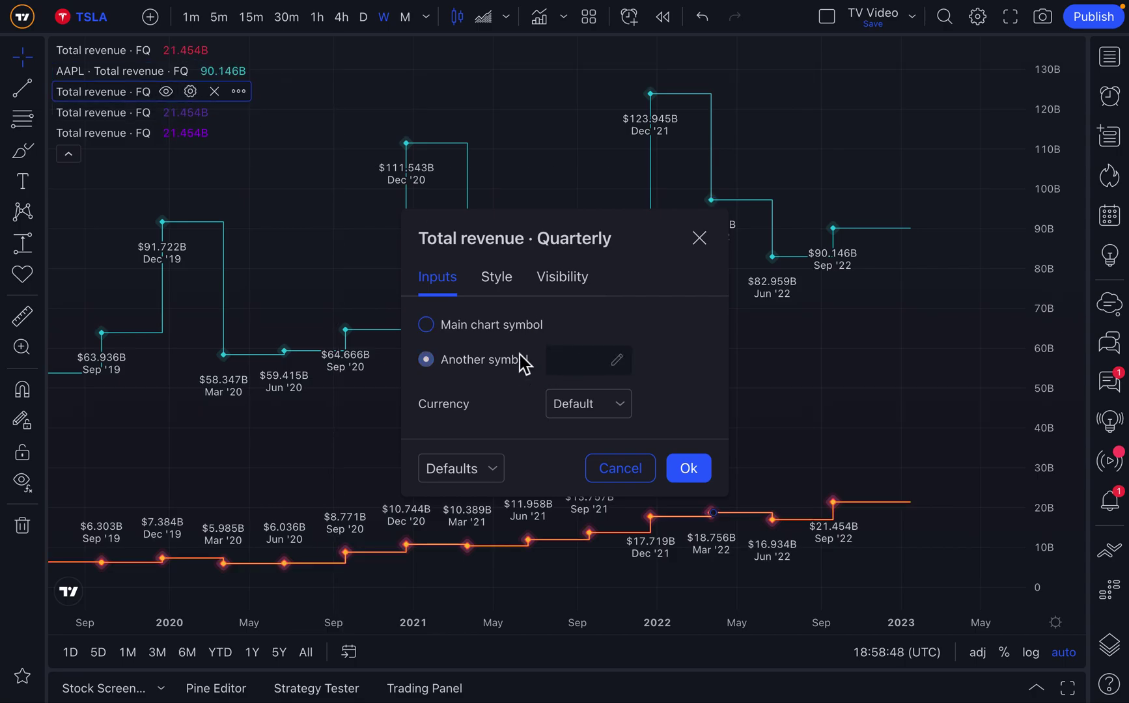
click(586, 362)
text(GOOGL)
click(496, 218)
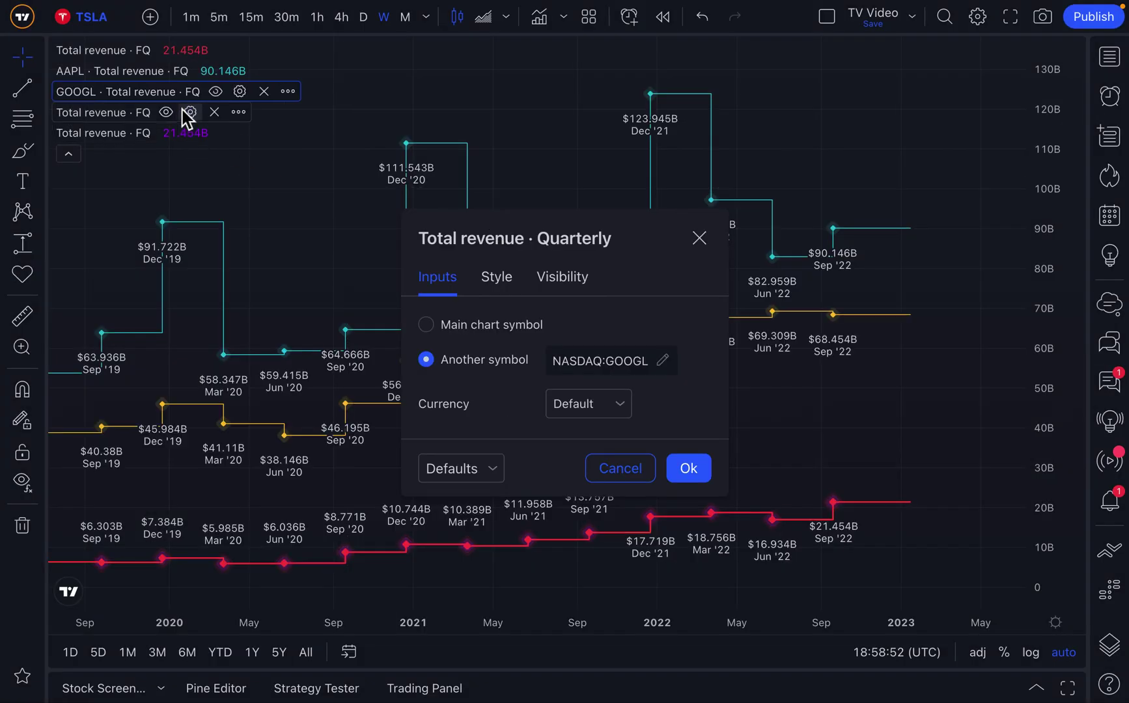
Point the fourth and fifth Total revenue studies at Verizon (VZ) and Ford (F).
click(188, 112)
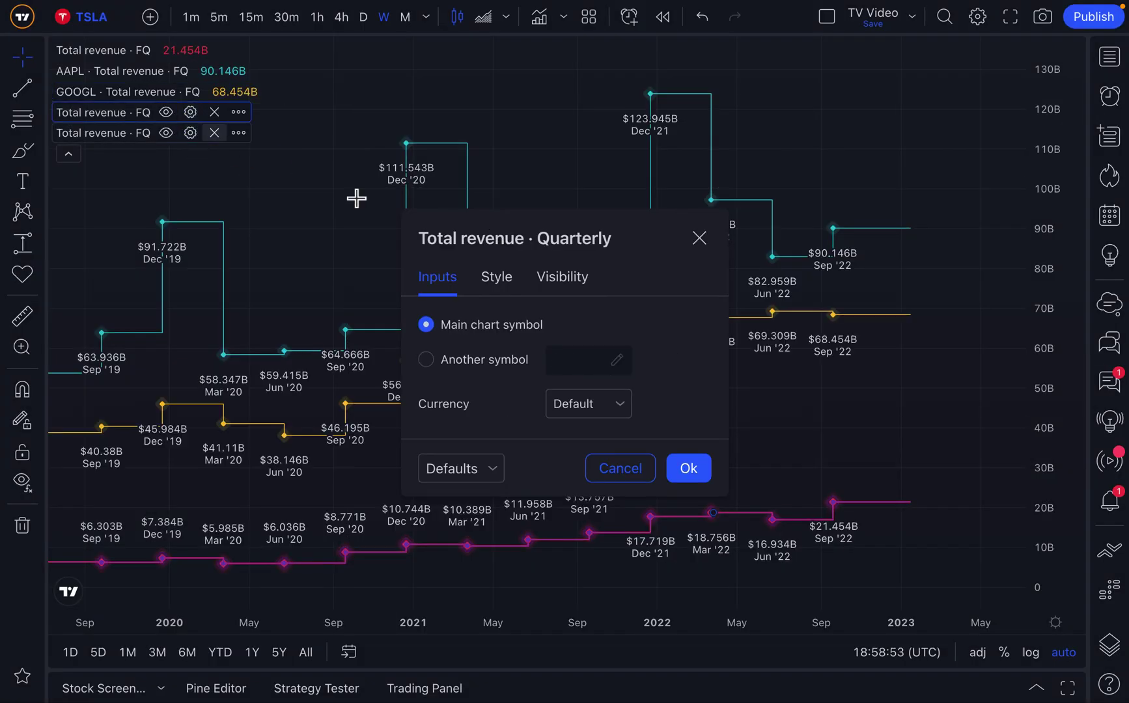
click(555, 367)
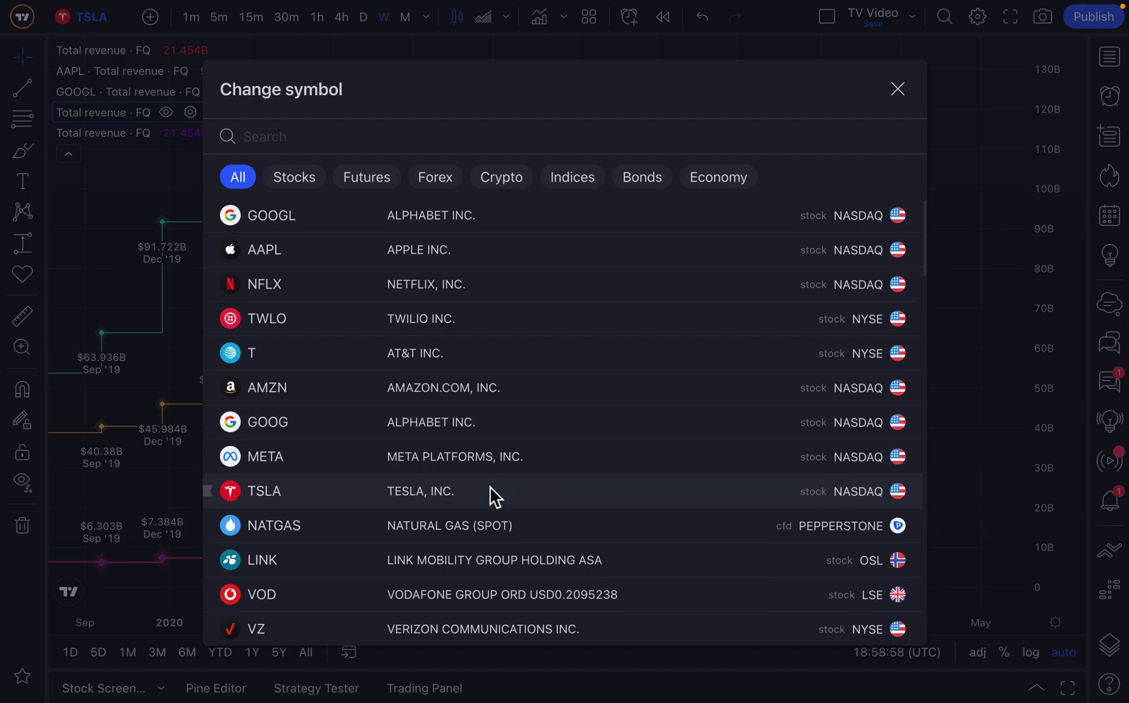
scroll(491, 492, down, 1)
click(492, 589)
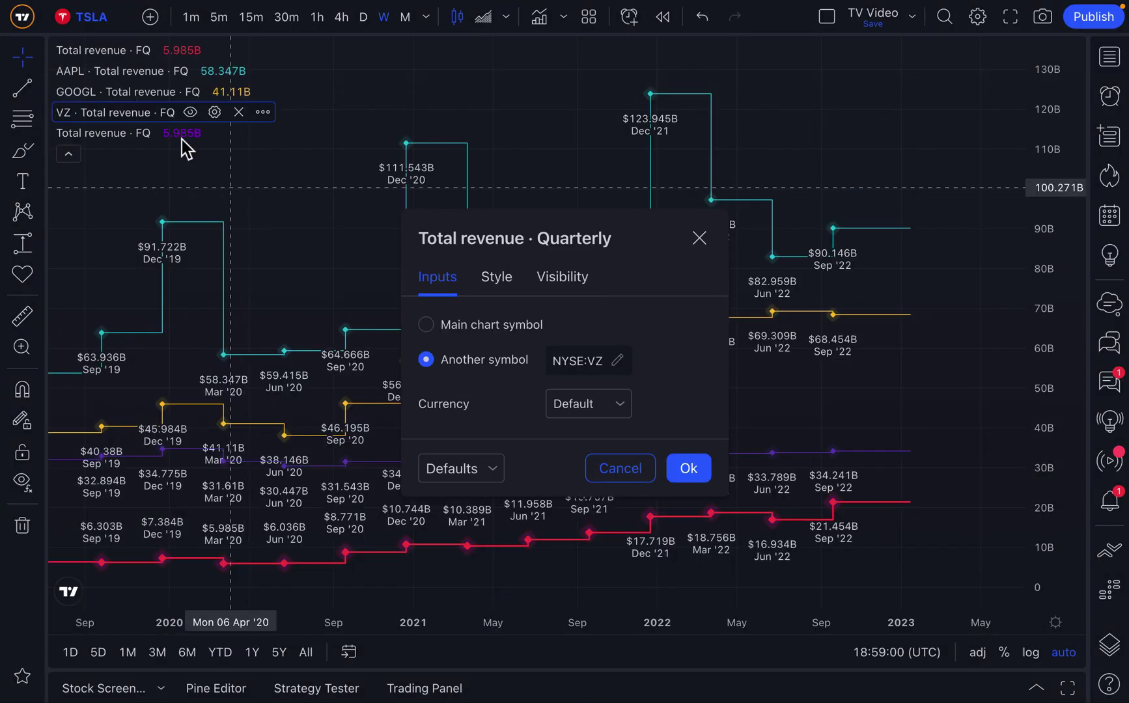
click(190, 133)
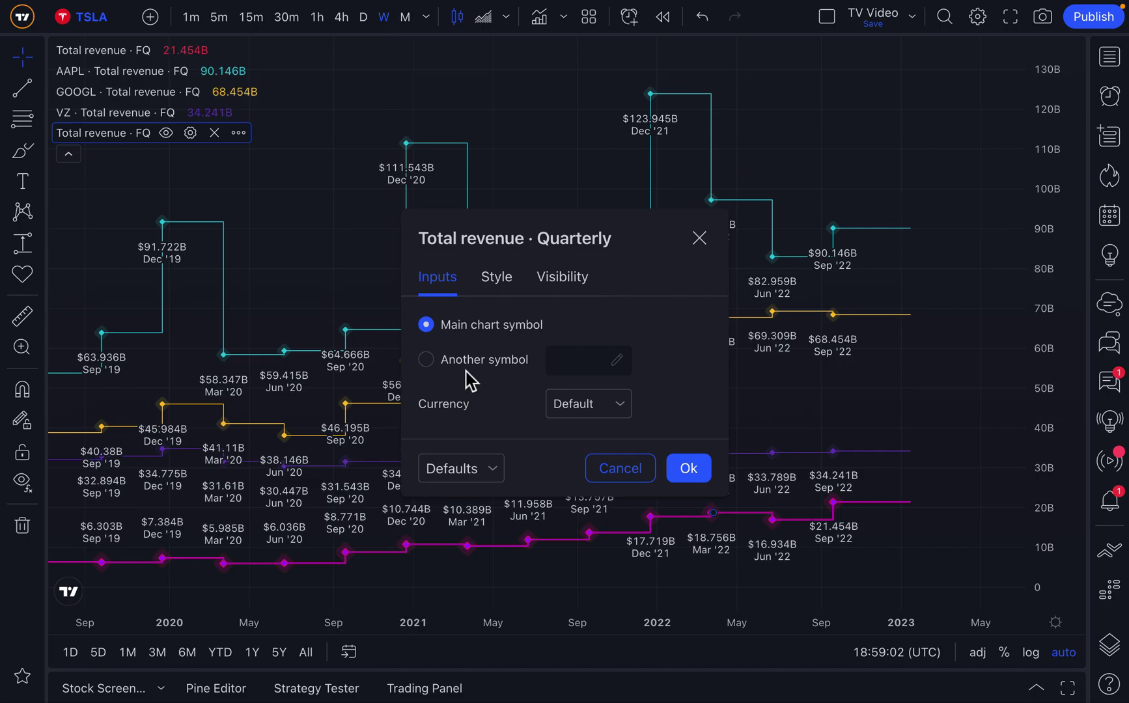
click(584, 366)
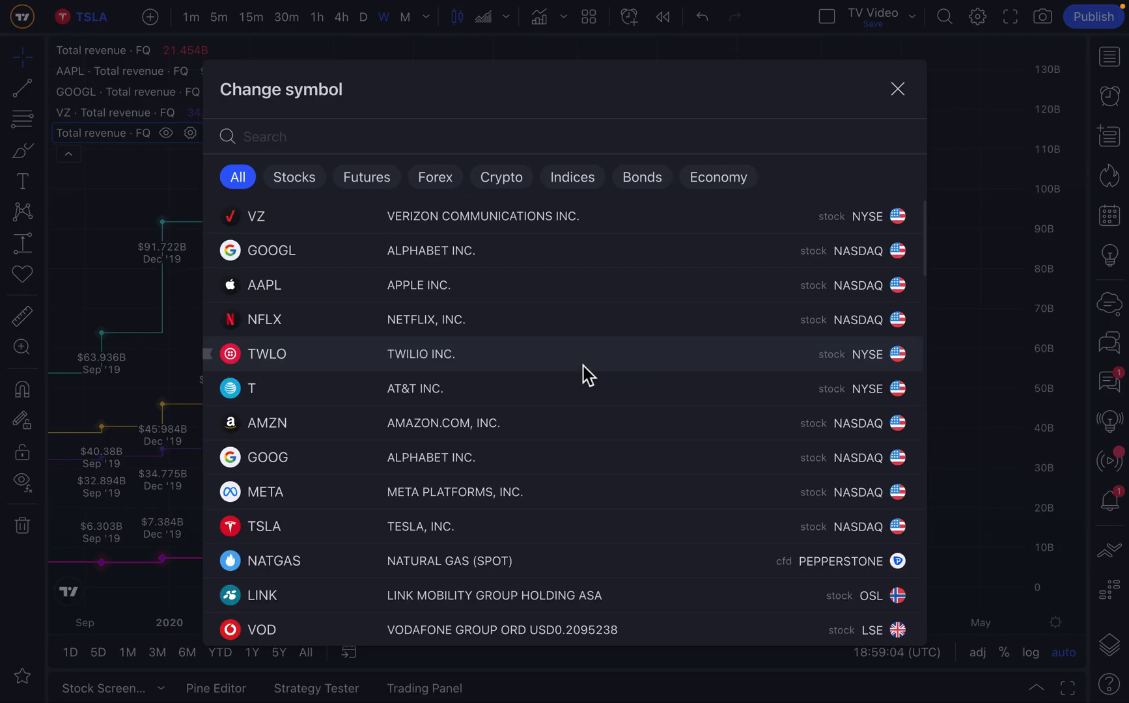
text(F)
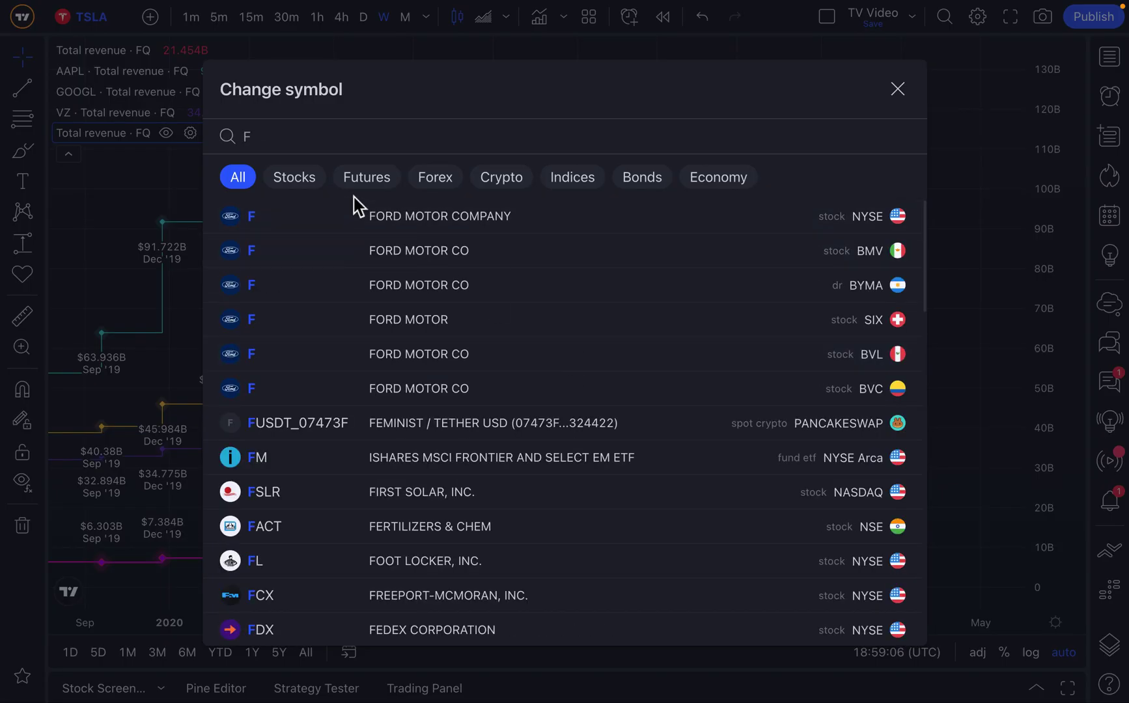
click(383, 217)
click(700, 239)
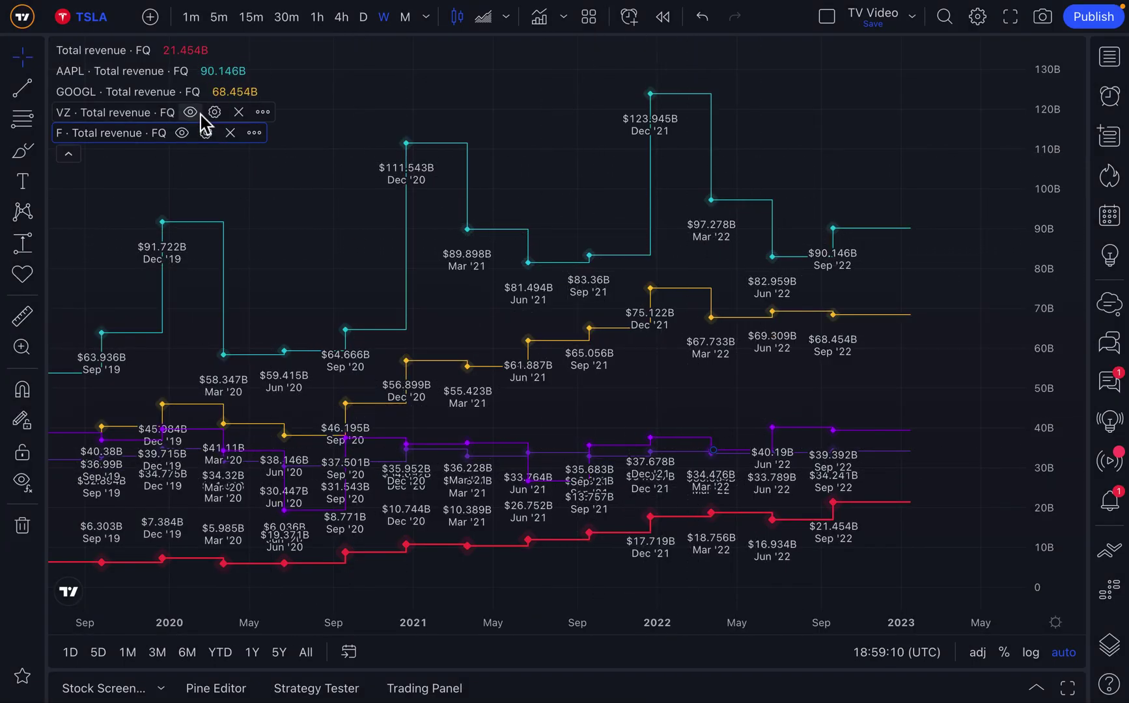
Remove the Ford and Verizon revenue series from the pane.
scroll(309, 226, up, 3)
drag(1046, 273, 1049, 316)
drag(295, 274, 287, 237)
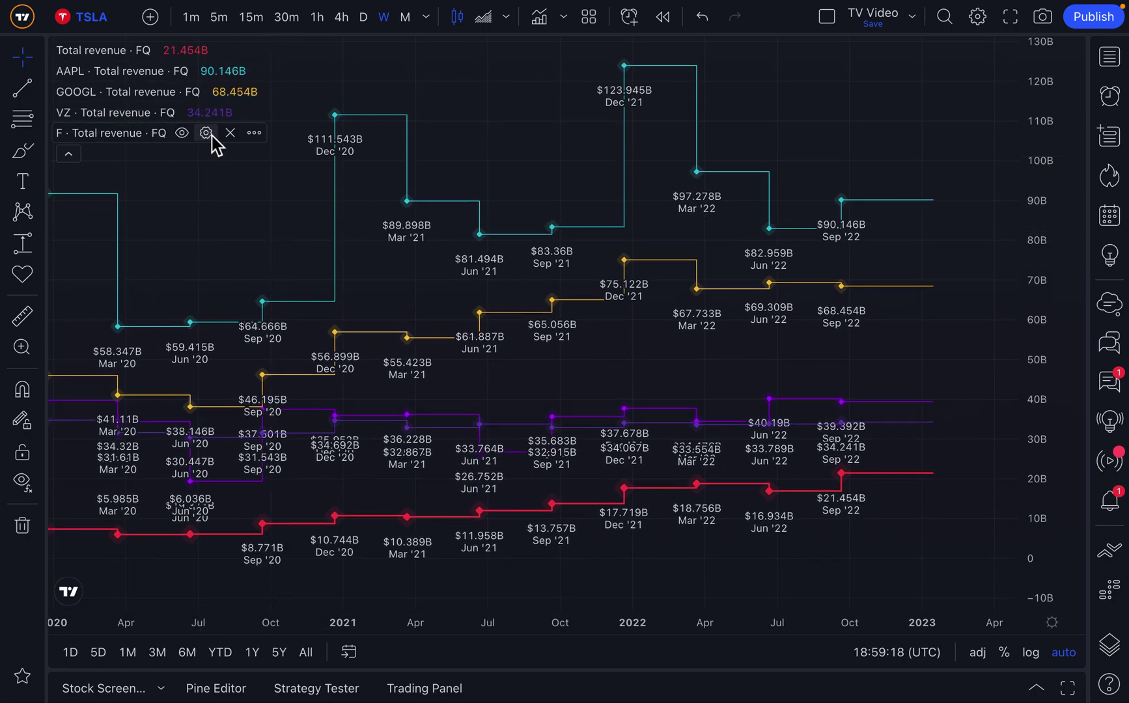
click(229, 135)
click(239, 112)
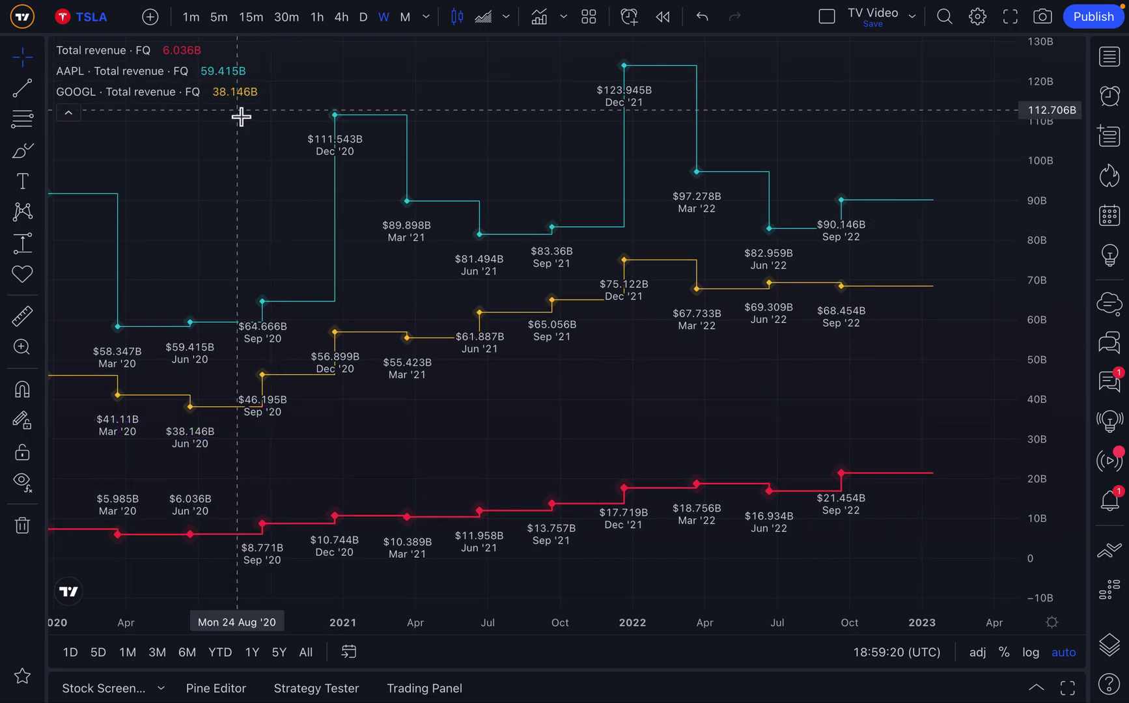
Hide Tesla's revenue line and frame AAPL and GOOGL revenue from 2015 to 2023.
click(215, 92)
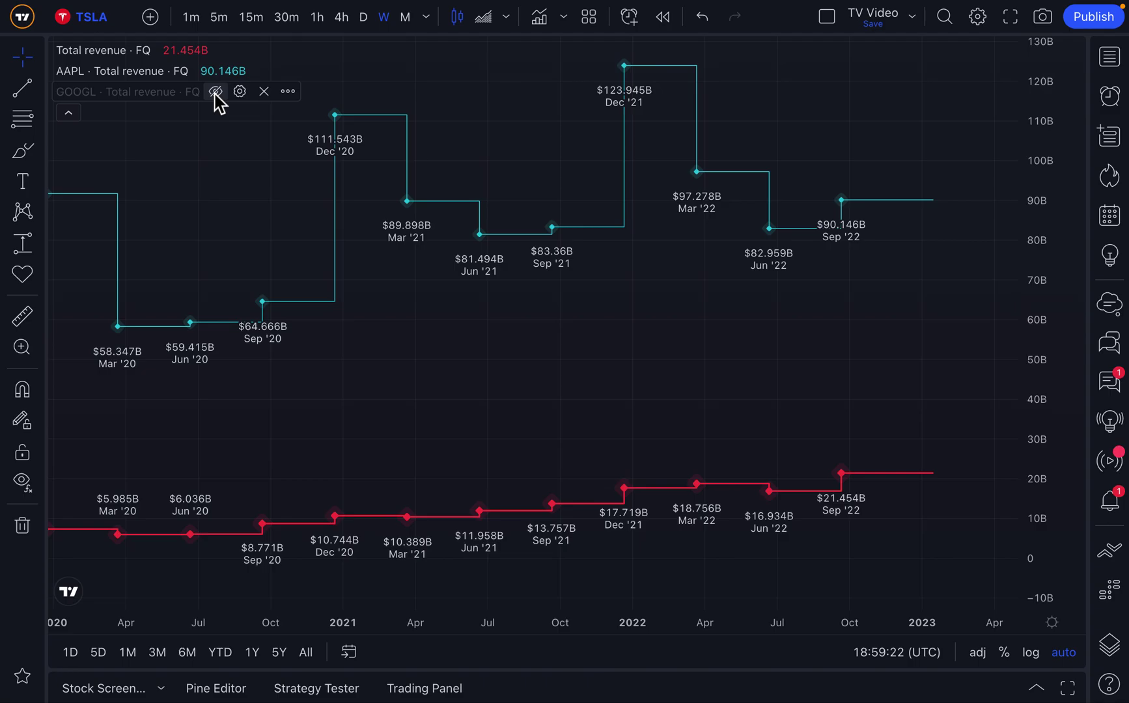
drag(232, 225, 278, 227)
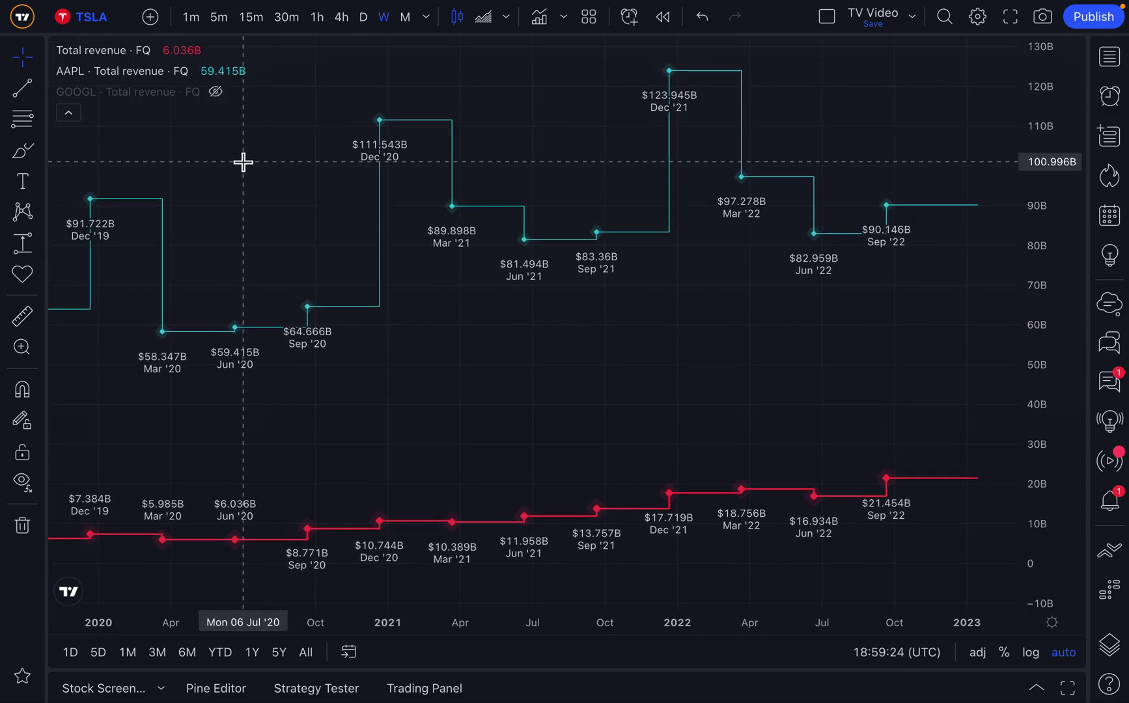
click(166, 51)
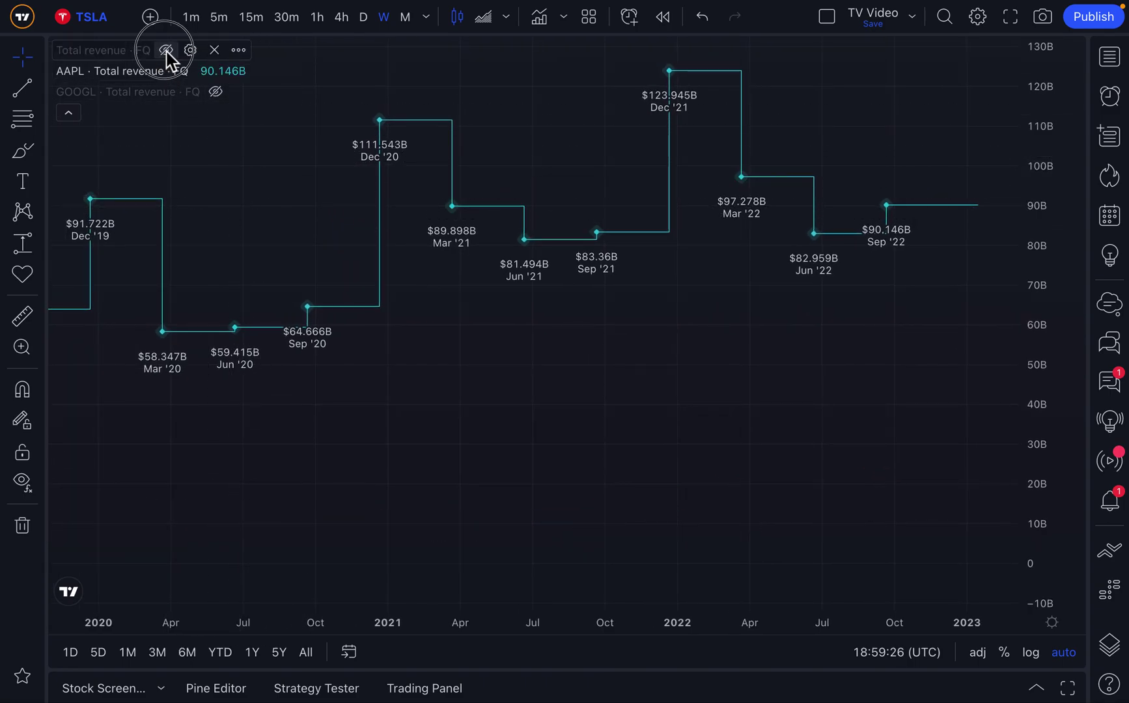
click(215, 91)
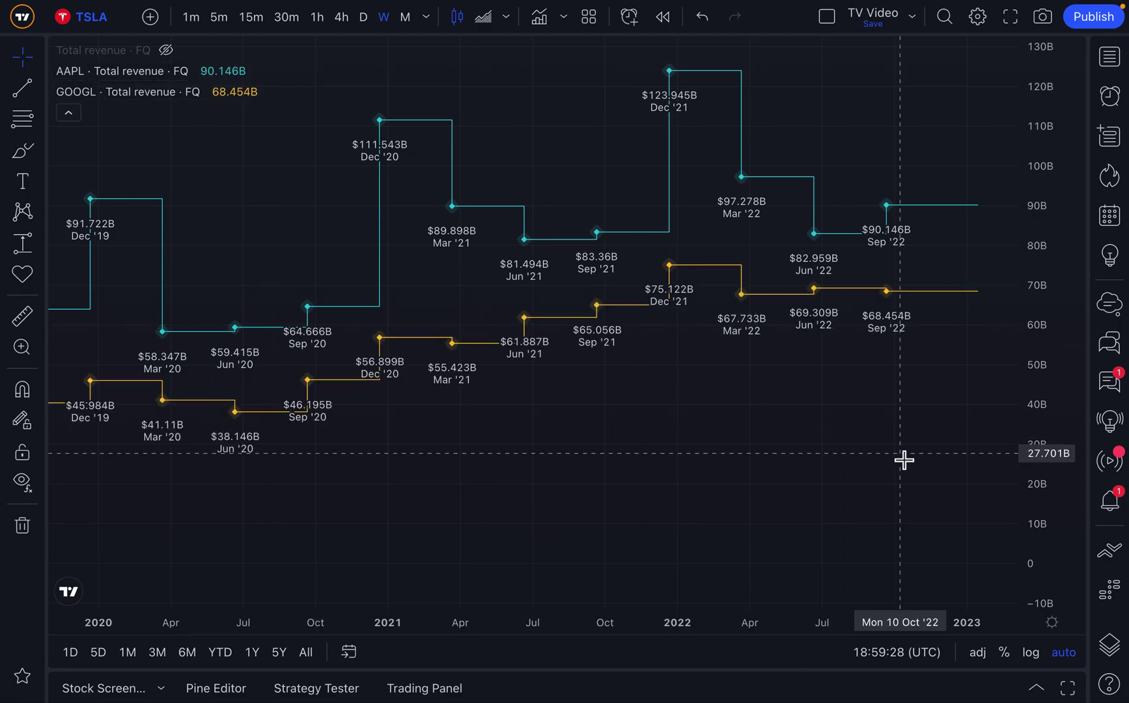
drag(822, 473, 746, 513)
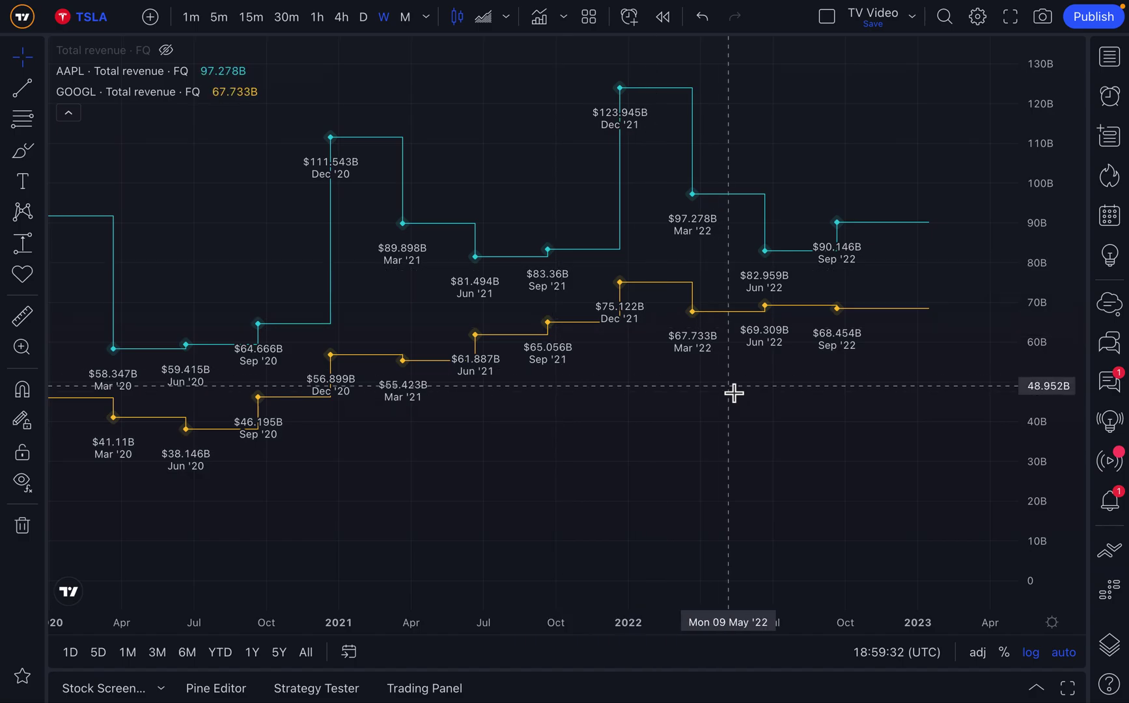
scroll(733, 393, down, 5)
scroll(733, 400, down, 4)
scroll(753, 480, up, 4)
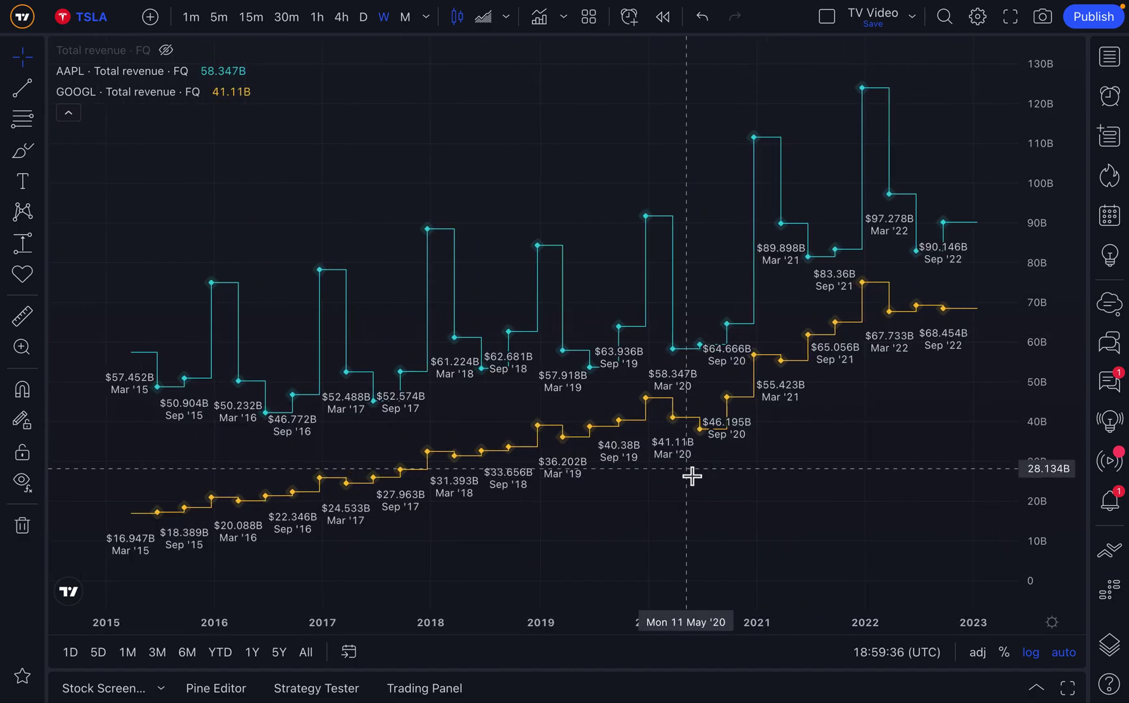
scroll(691, 476, up, 1)
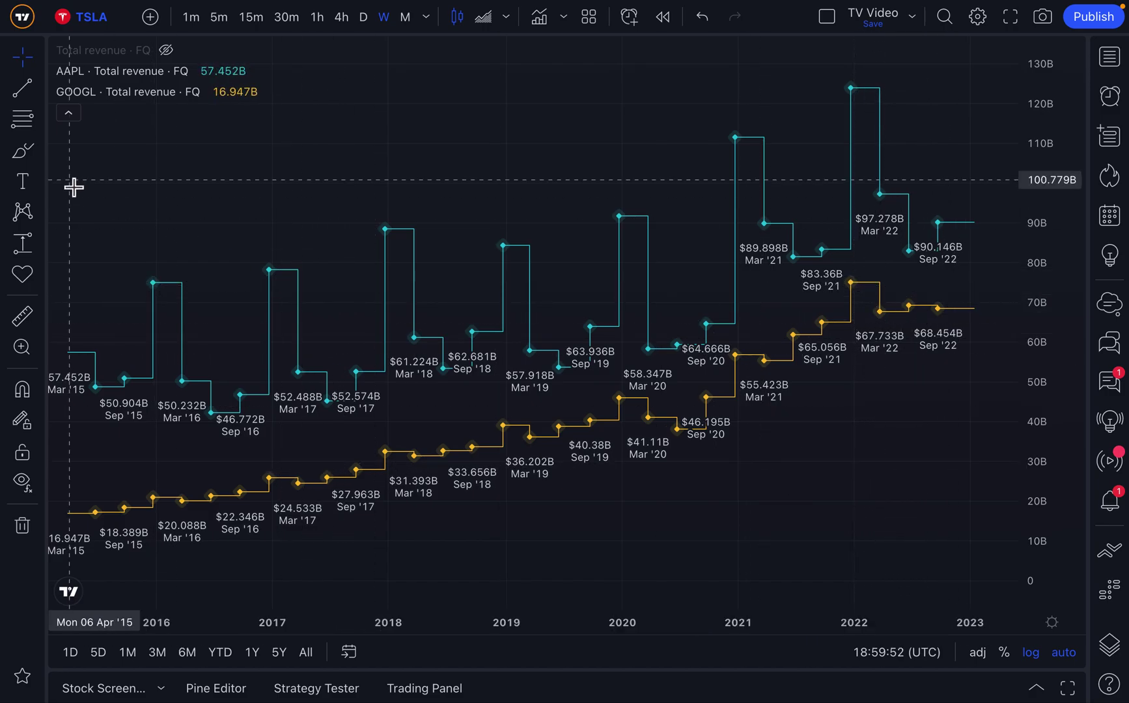
Draw a trial freehand stroke near Sep '21, then undo it.
click(23, 150)
mouse_move(886, 266)
mouse_down()
mouse_move(796, 306)
mouse_move(998, 312)
mouse_move(806, 332)
mouse_move(998, 312)
mouse_move(872, 278)
mouse_up()
key(ctrl+z)
Place a bold red size-40 'Draw!' text label above the revenue lines around 2016–2017.
click(22, 182)
click(238, 154)
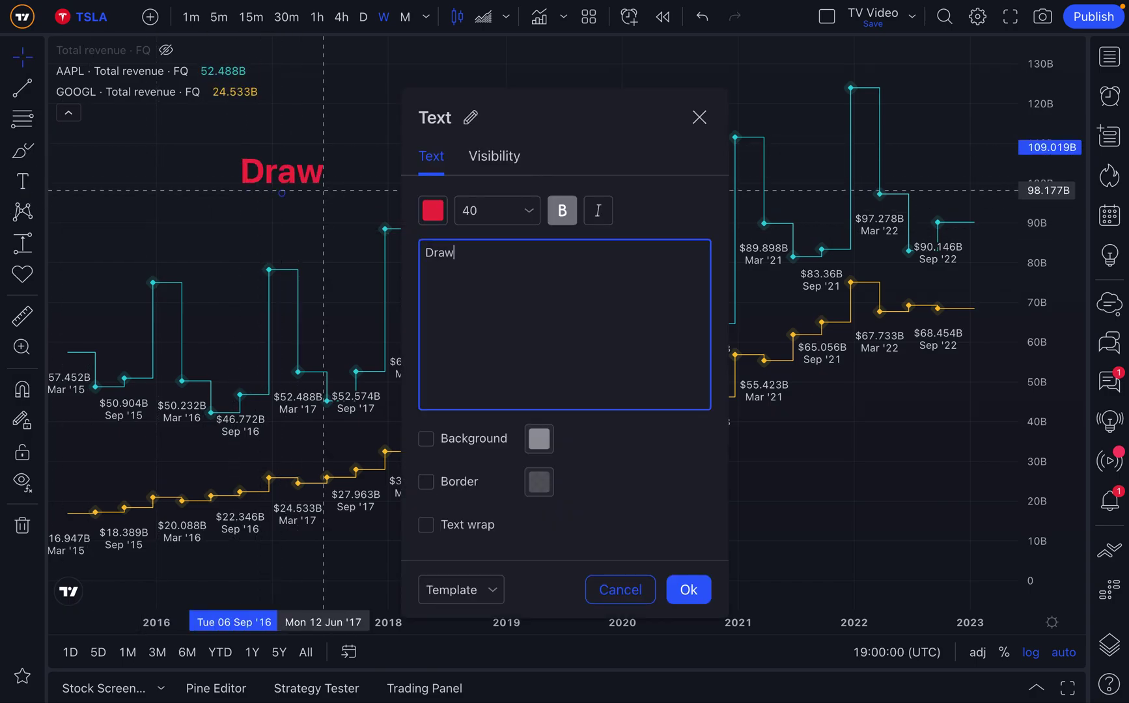
click(693, 589)
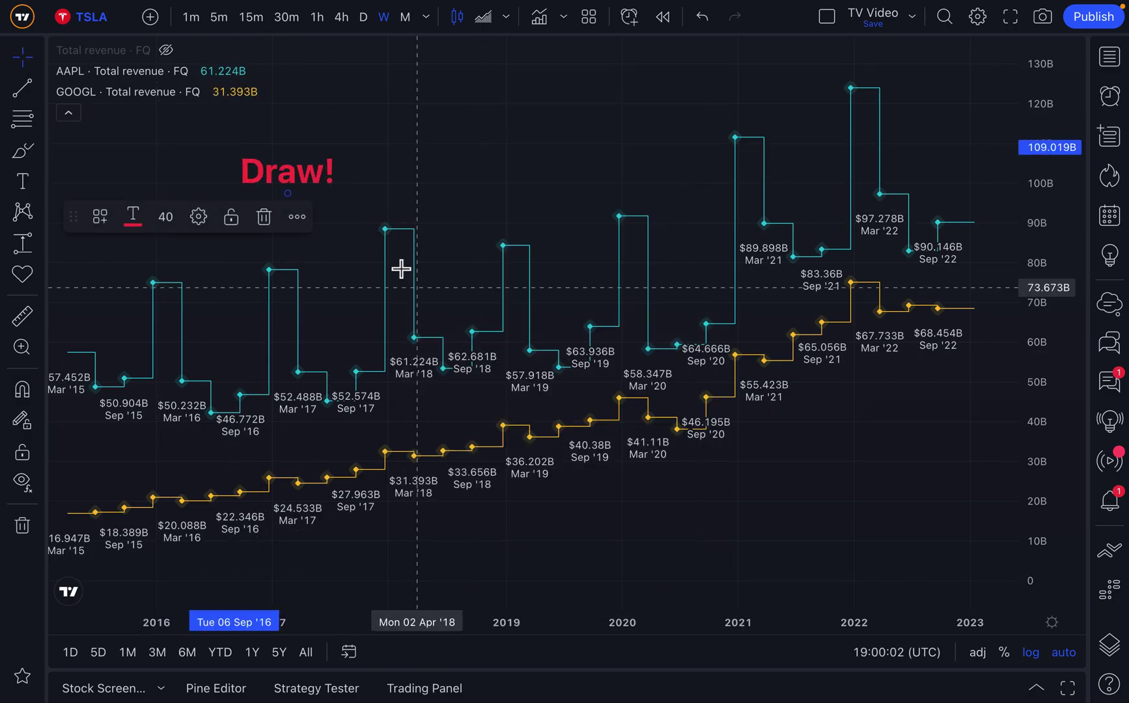
click(391, 181)
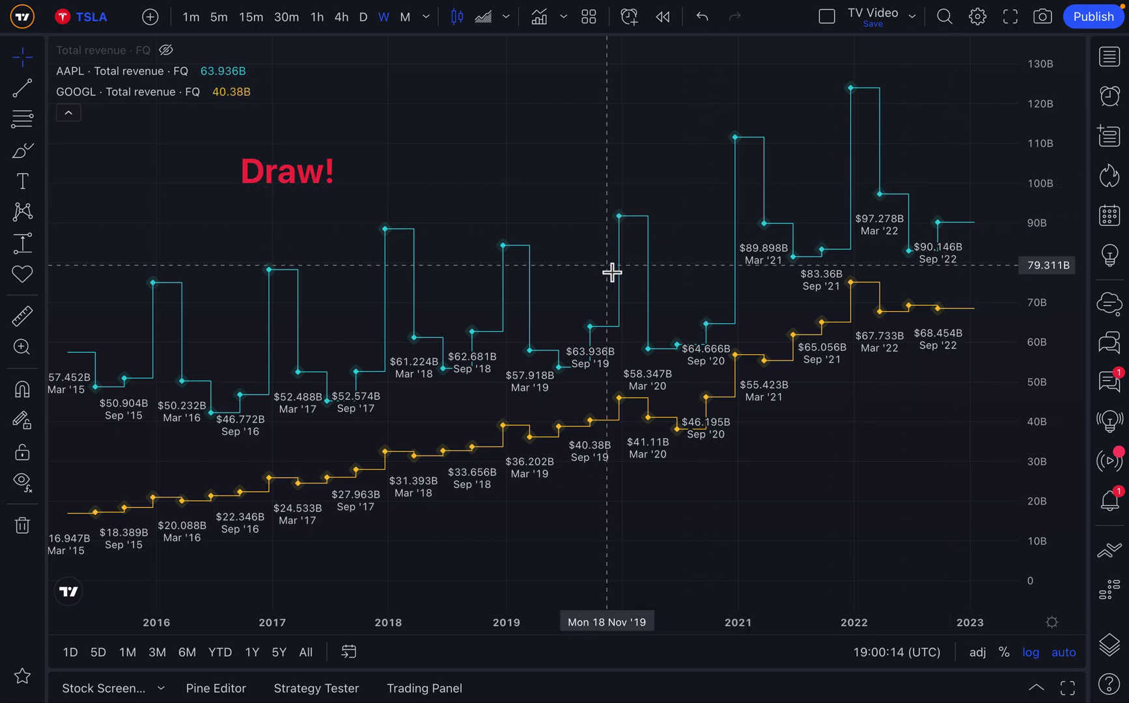
scroll(612, 269, up, 2)
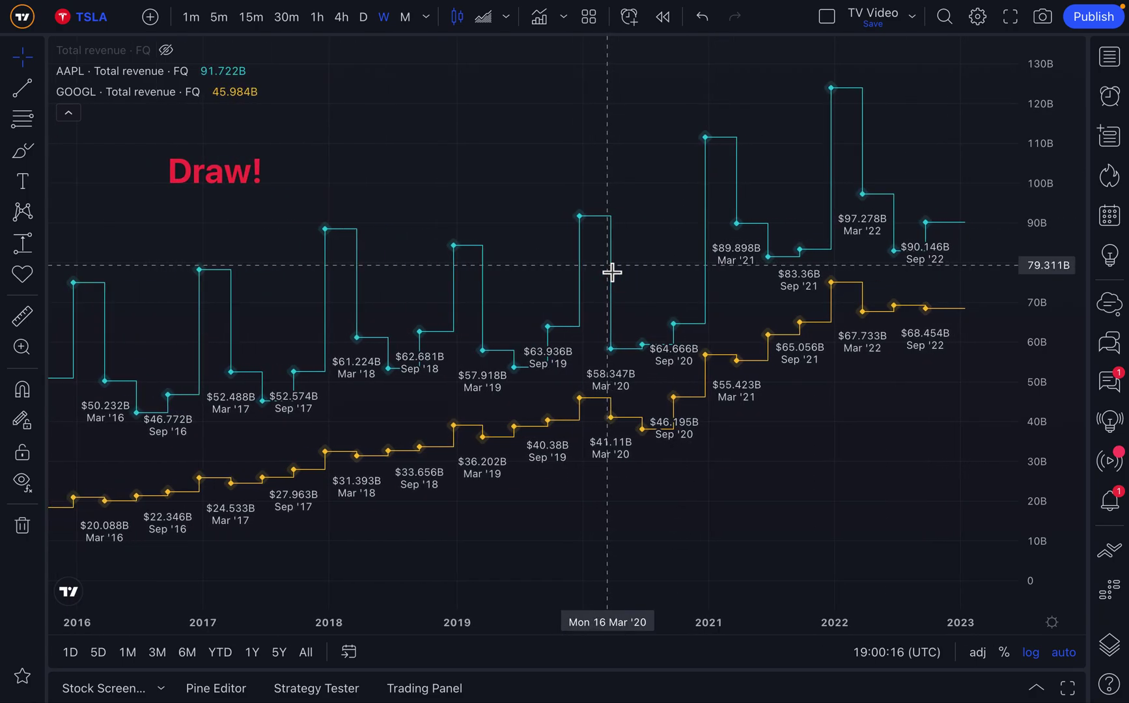